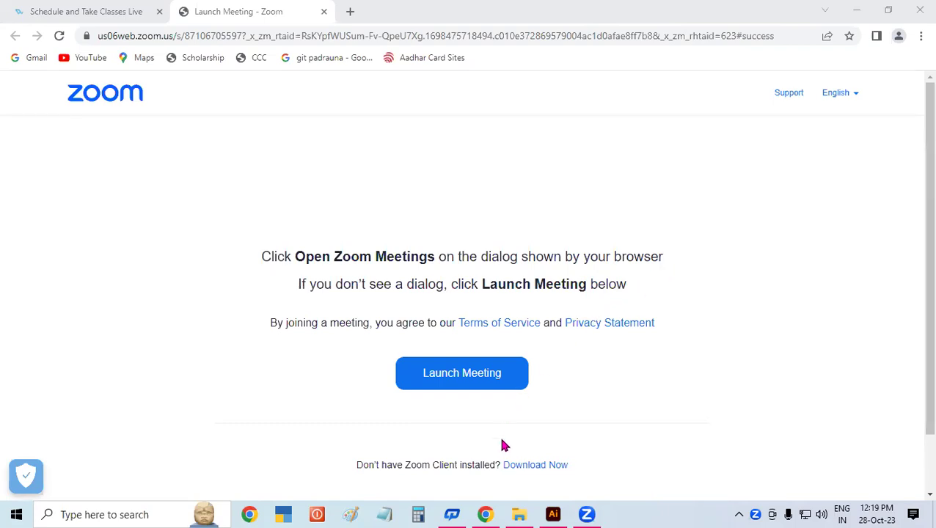
- Switch from the Zoom meeting launch page to the blank Untitled-1 Illustrator document
left_click(550, 514)
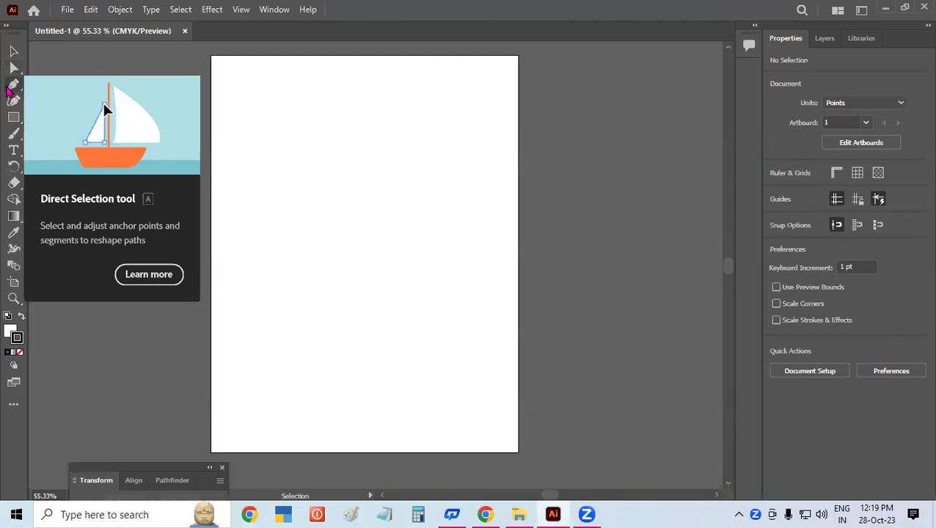
left_click(13, 116)
left_click_drag(277, 129, 418, 259)
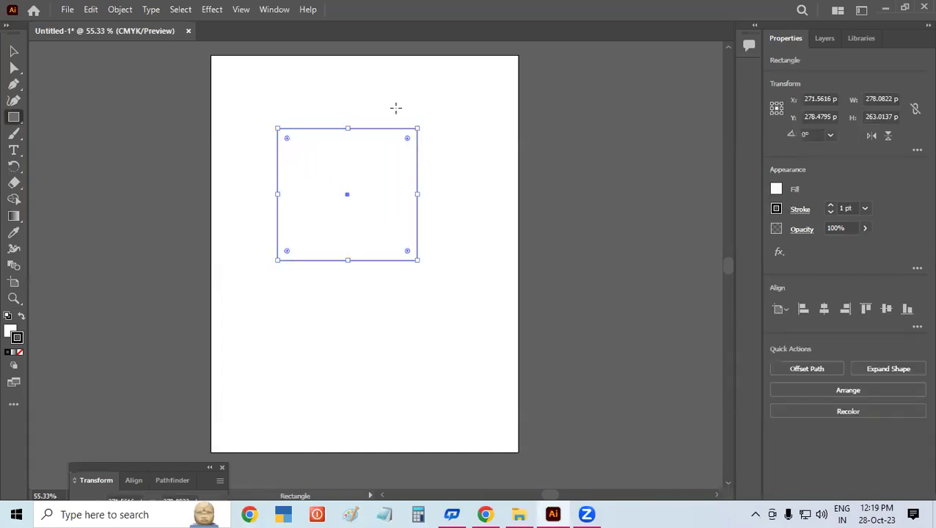
left_click(14, 51)
left_click(253, 198)
left_click(305, 209)
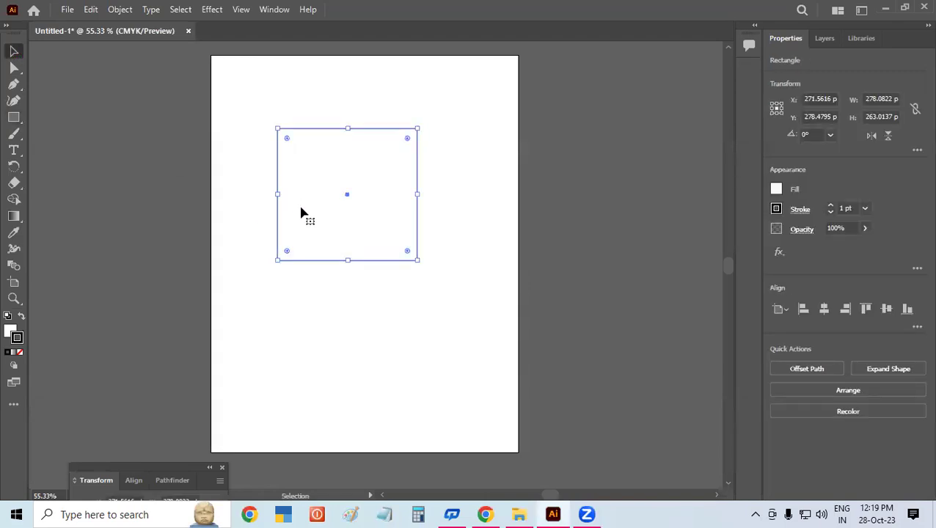
left_click(232, 176)
left_click(13, 67)
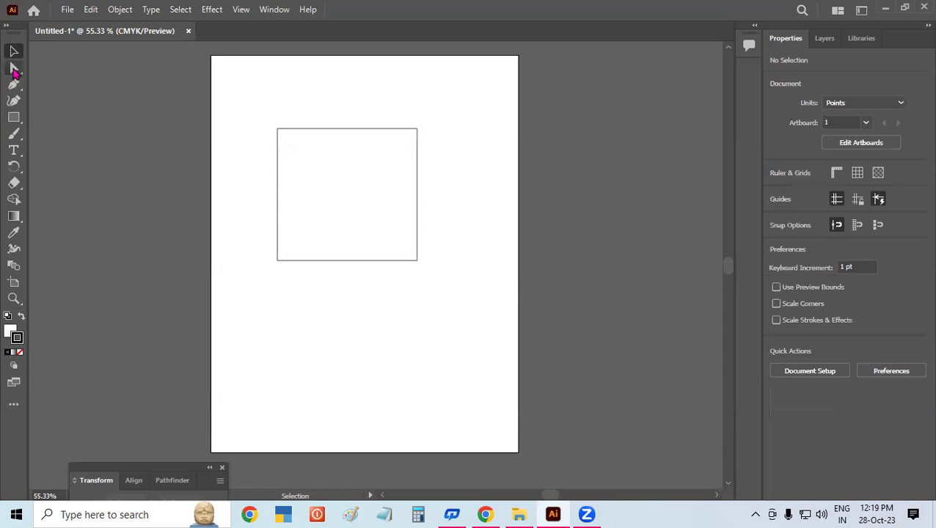
left_click_drag(260, 118, 299, 161)
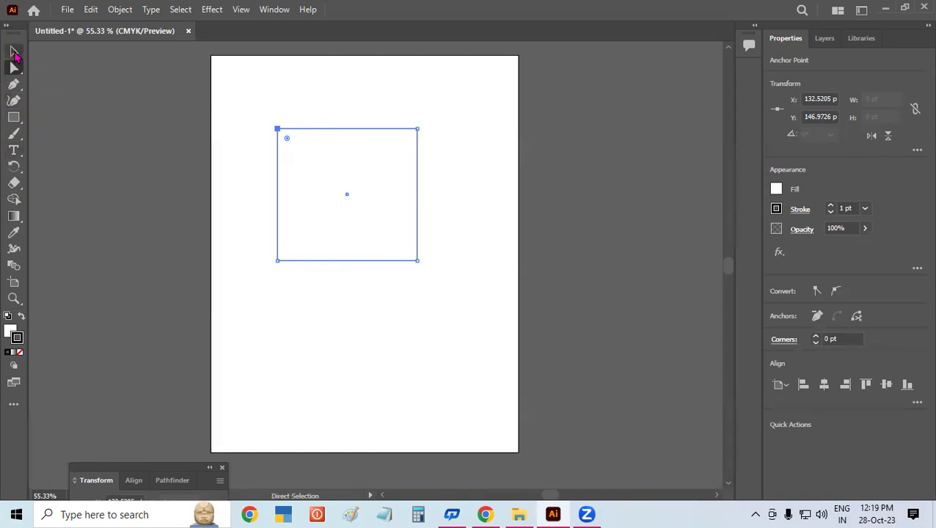
left_click(14, 51)
left_click(14, 86)
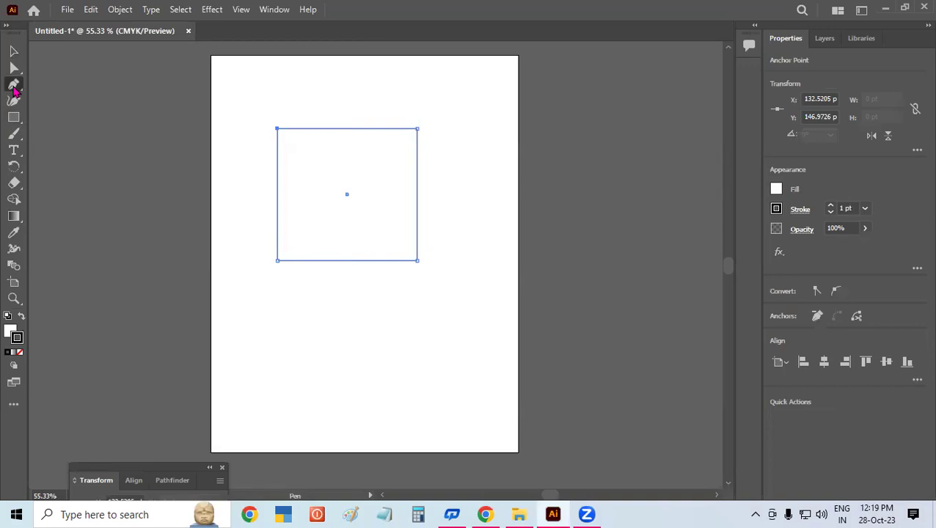
left_click(14, 58)
left_click_drag(245, 100, 464, 311)
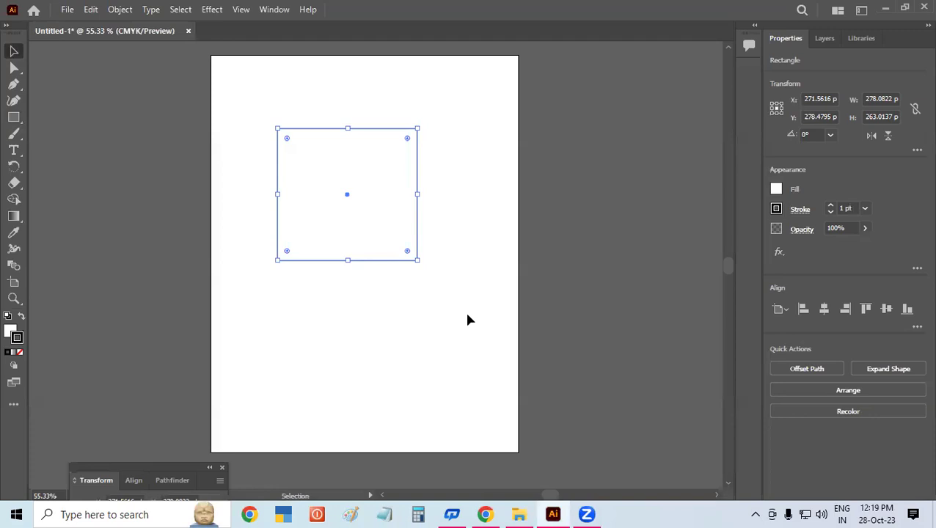
key("Delete")
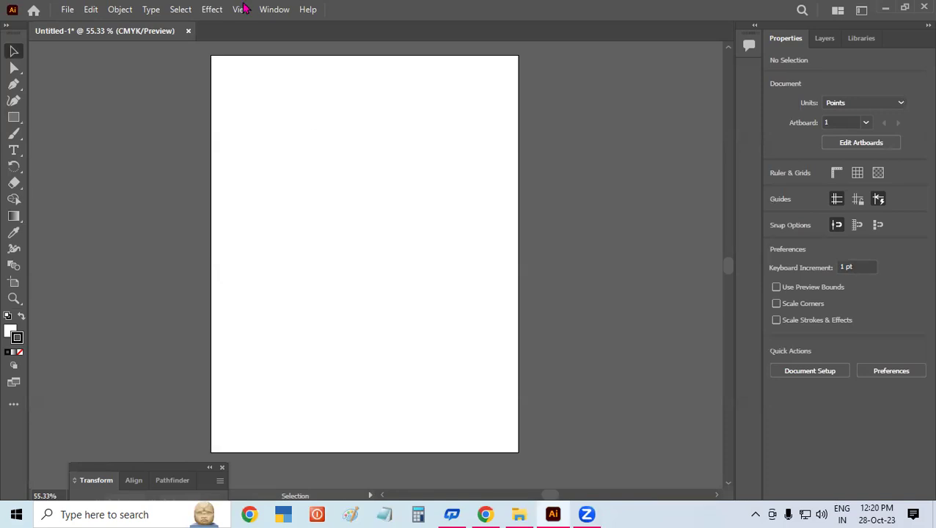
- Turn on the Control panel and draw a square near the artboard's upper left
left_click(265, 9)
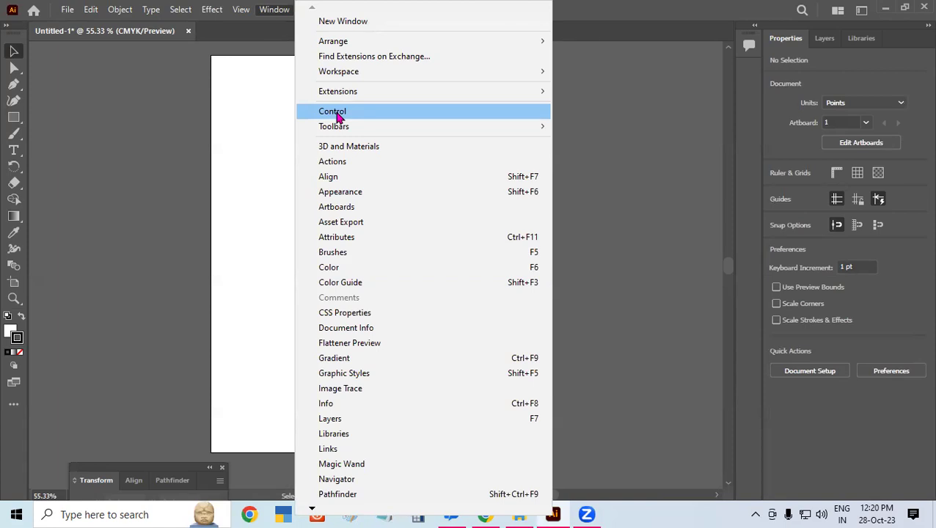
left_click(332, 111)
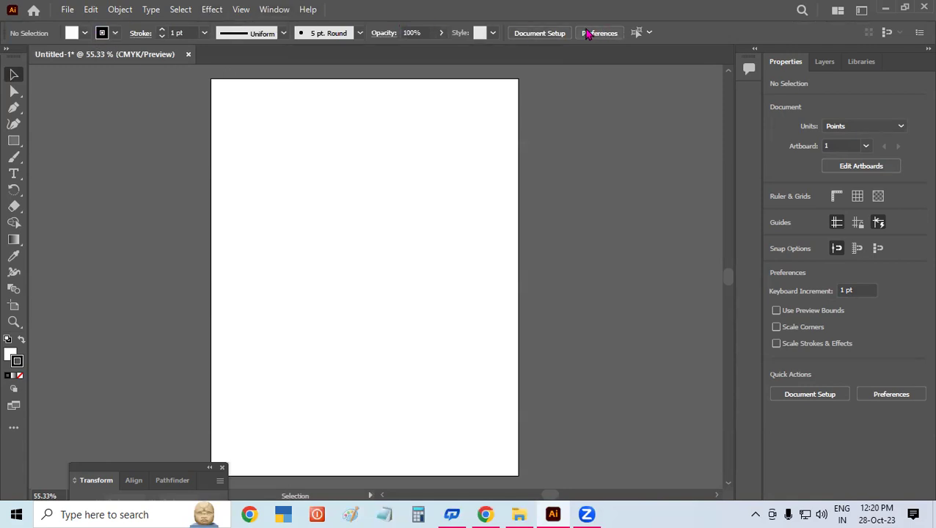
left_click(13, 142)
left_click_drag(270, 128, 412, 271)
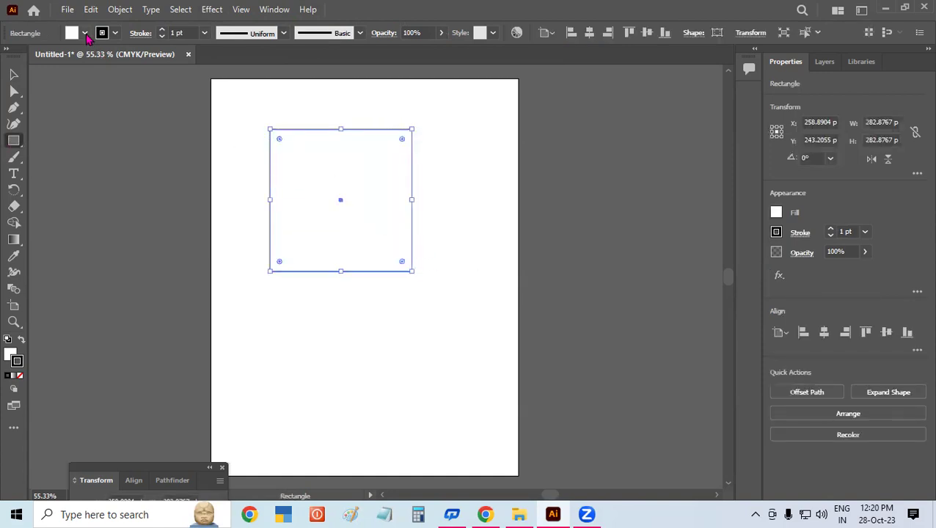
- Give the square a magenta fill and a 12 pt green outline
left_click(84, 33)
left_click(96, 57)
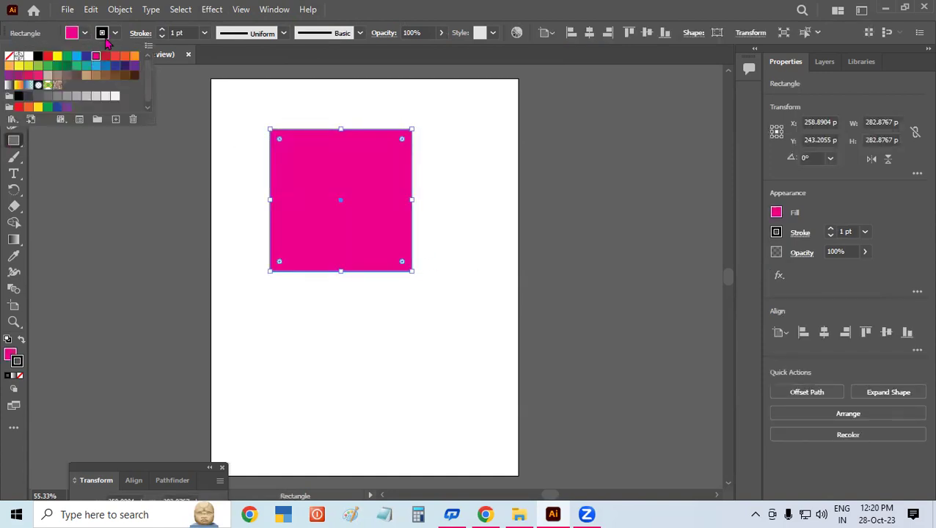
left_click(115, 31)
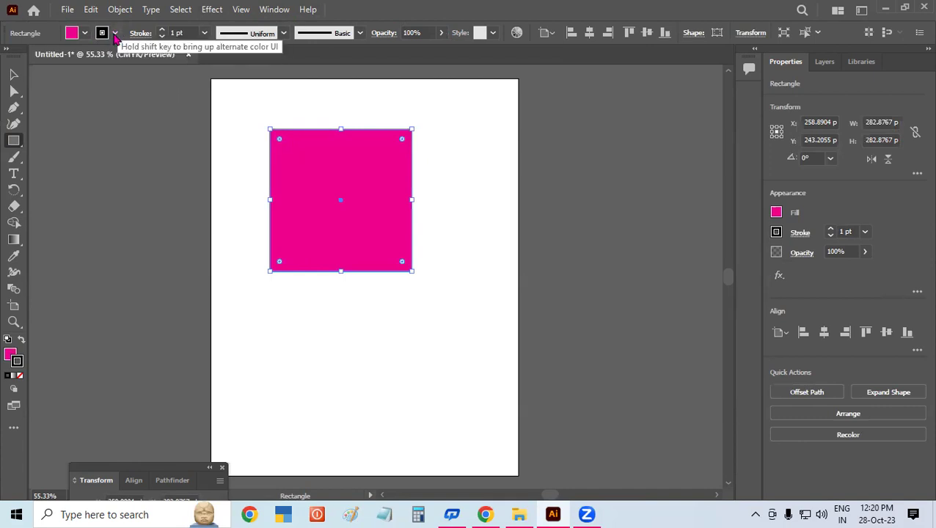
left_click(116, 33)
left_click(67, 66)
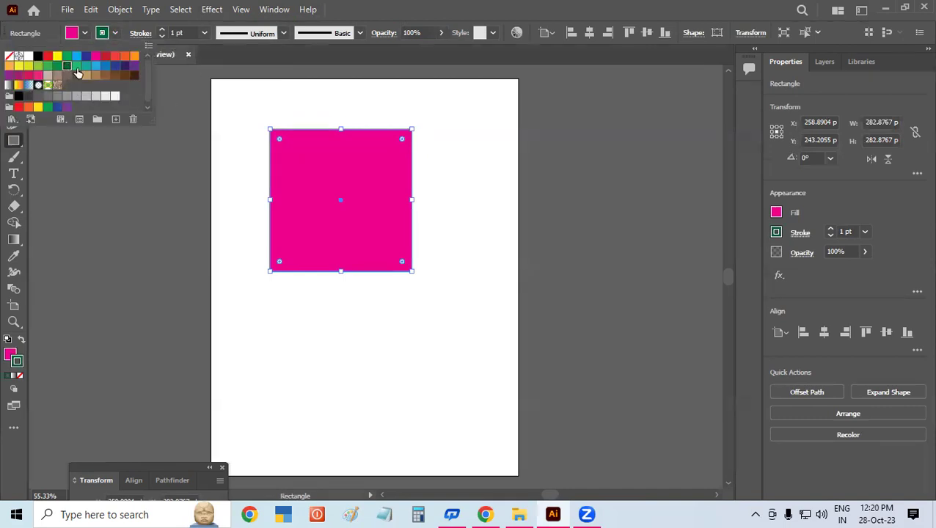
left_click(206, 34)
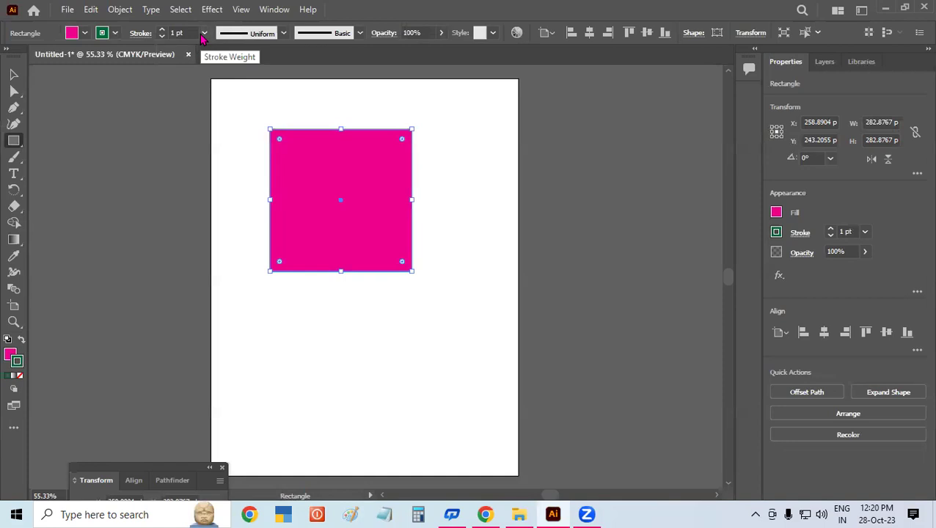
left_click(204, 33)
left_click(216, 243)
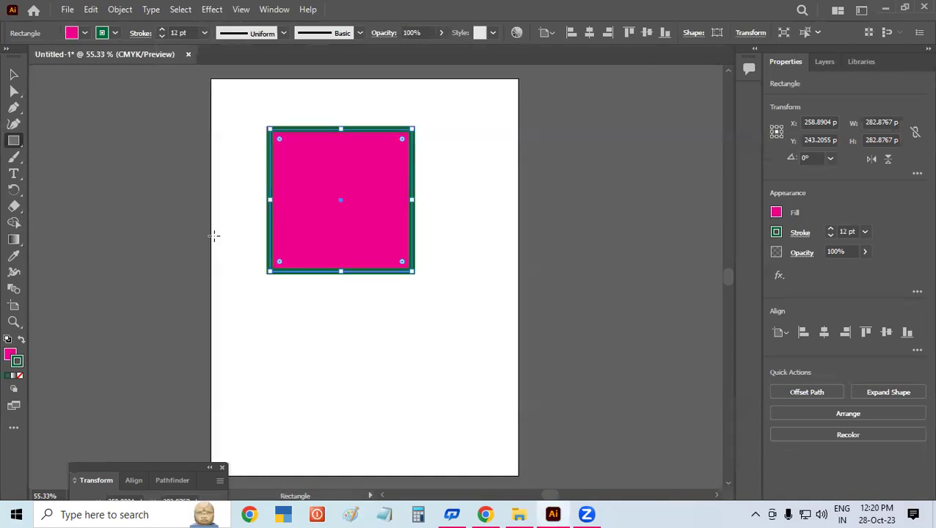
- With the Selection tool, deselect and then reselect the square
left_click(13, 75)
left_click(335, 364)
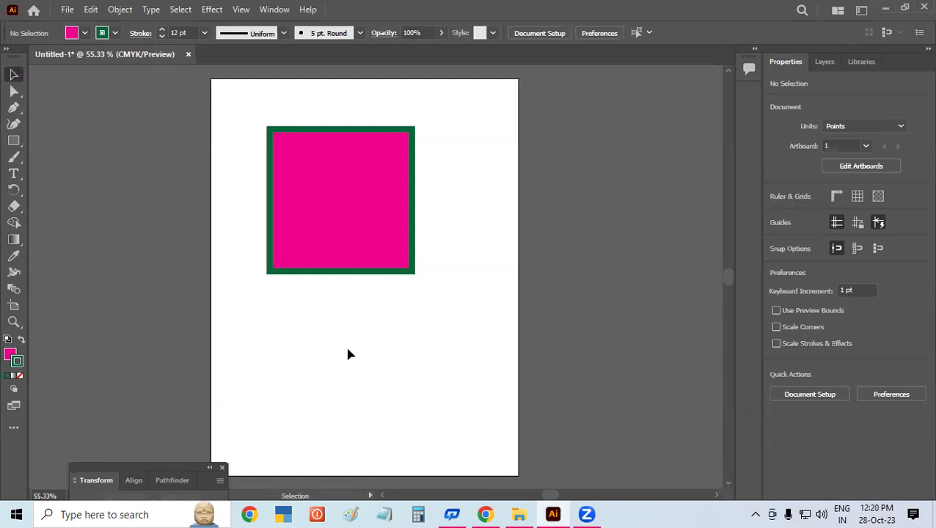
left_click(340, 186)
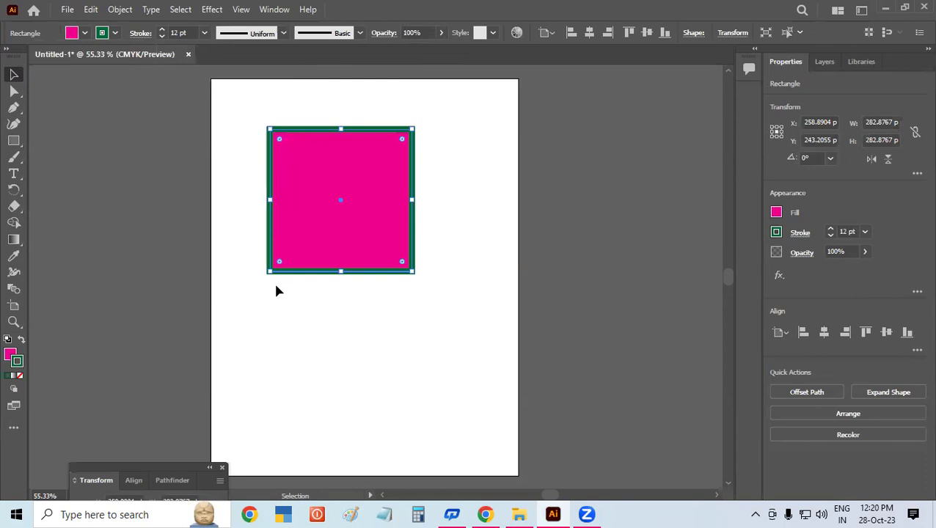
- Apply Width Profile 2 to the square's green outline, then deselect it
left_click(283, 33)
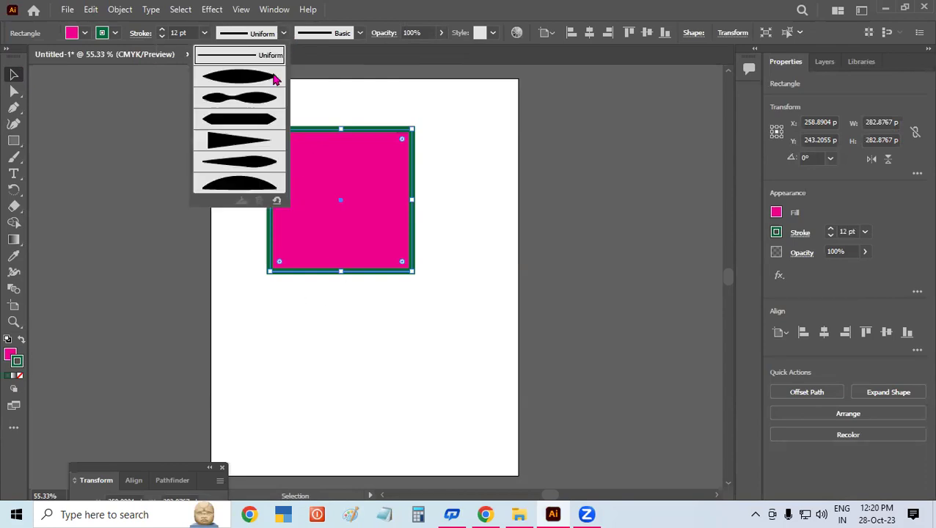
left_click(262, 96)
left_click(338, 376)
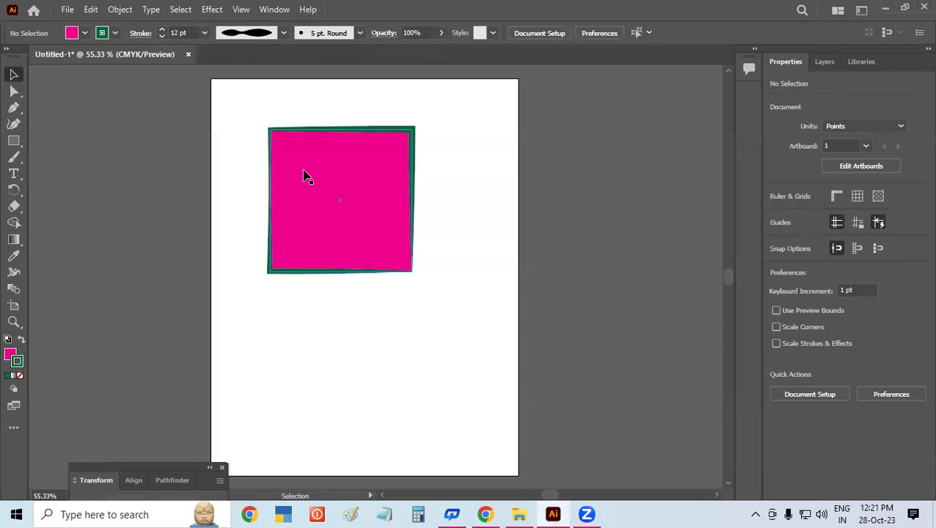
left_click(274, 10)
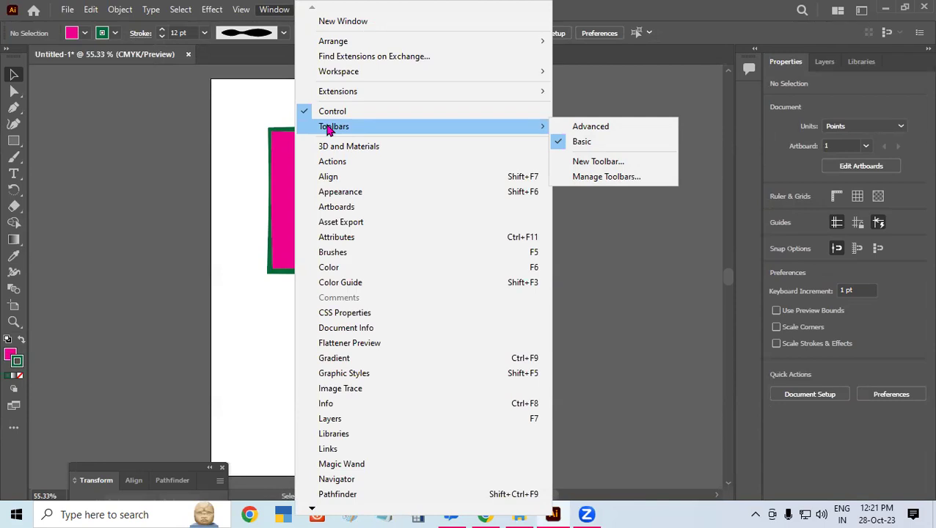
- Create a new custom toolbar from Window > Toolbars > New Toolbar
left_click(613, 177)
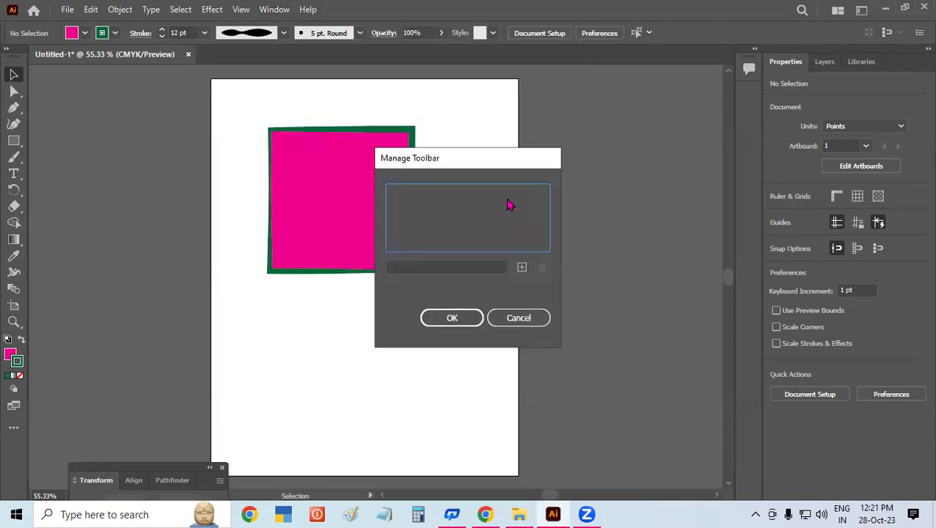
left_click(534, 323)
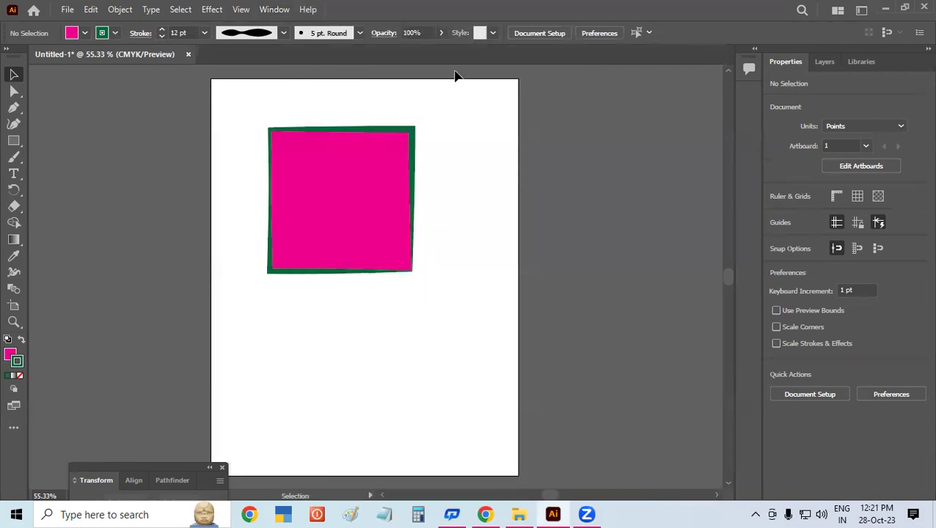
left_click(270, 10)
mouse_move(334, 127)
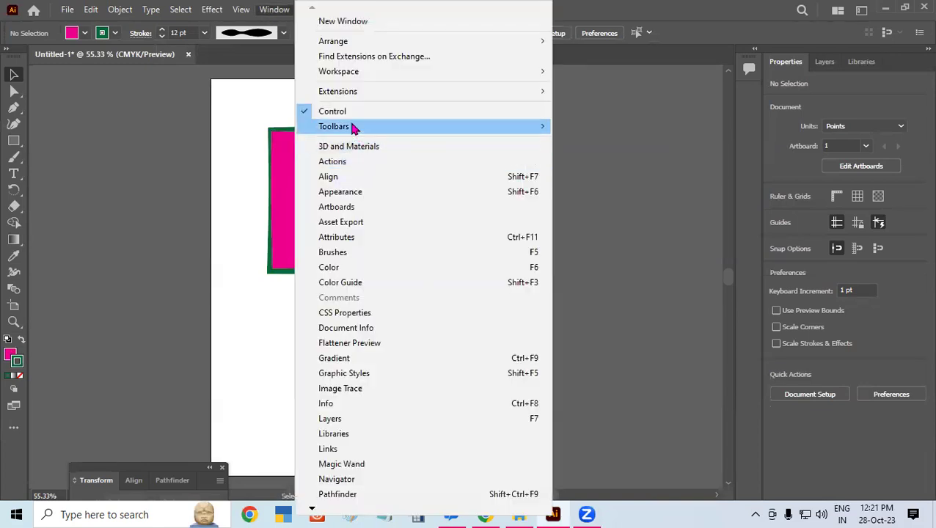
left_click(641, 168)
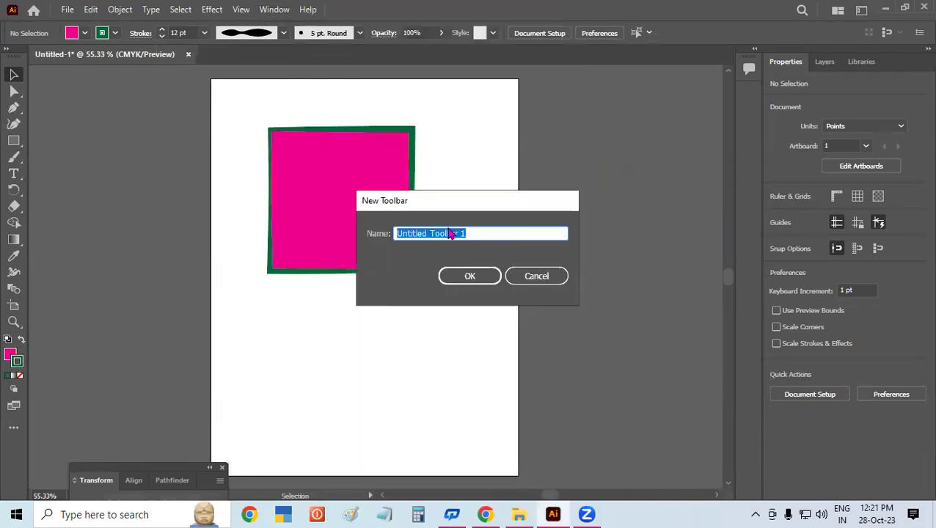
left_click(464, 273)
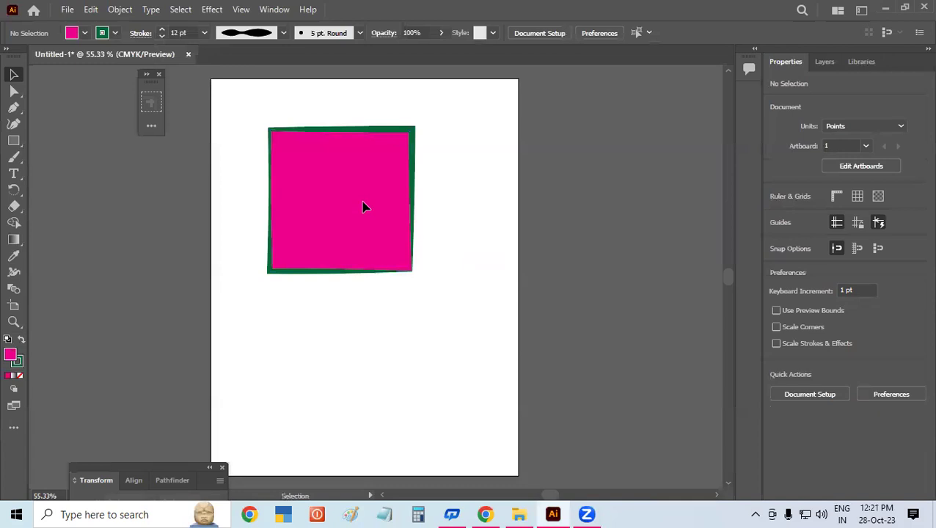
- Drag tools from the All Tools list into the new toolbar, ending with Magic Wand
left_click(151, 126)
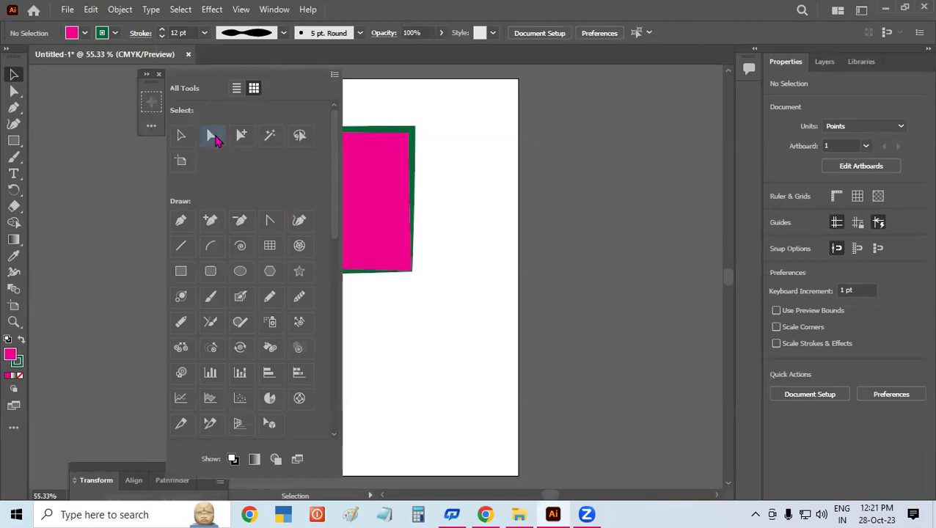
left_click_drag(215, 139, 147, 101)
left_click_drag(242, 135, 156, 121)
left_click_drag(272, 141, 151, 103)
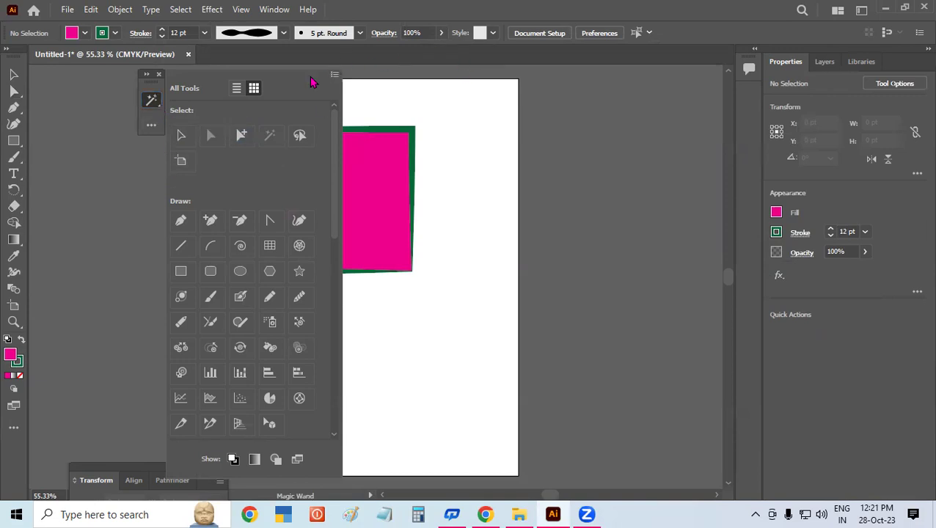
- Close the tools list and select Untitled Toolbar 1 in Manage Toolbars
left_click(151, 133)
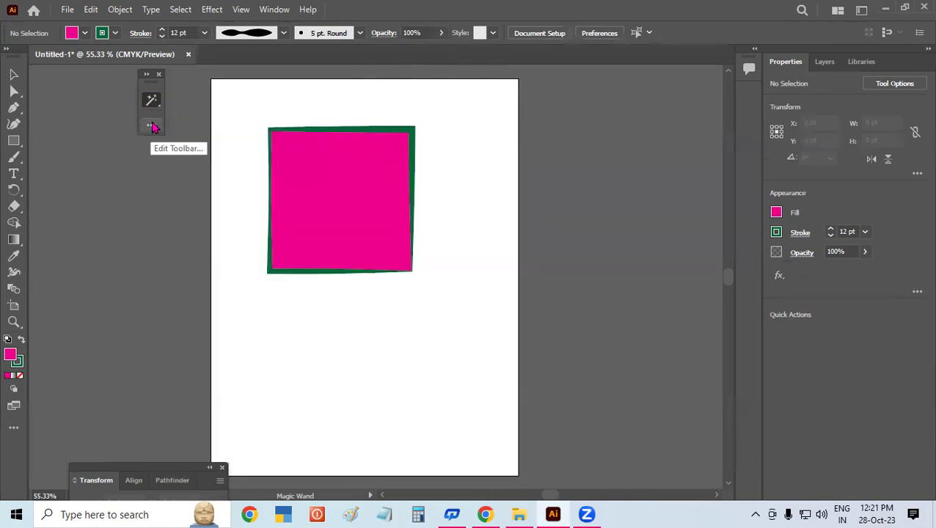
left_click(286, 11)
mouse_move(333, 126)
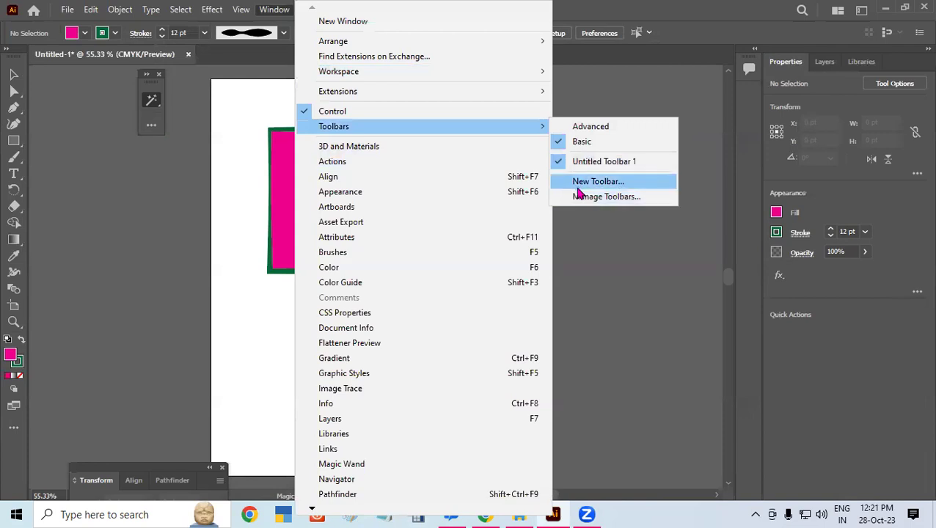
left_click(595, 208)
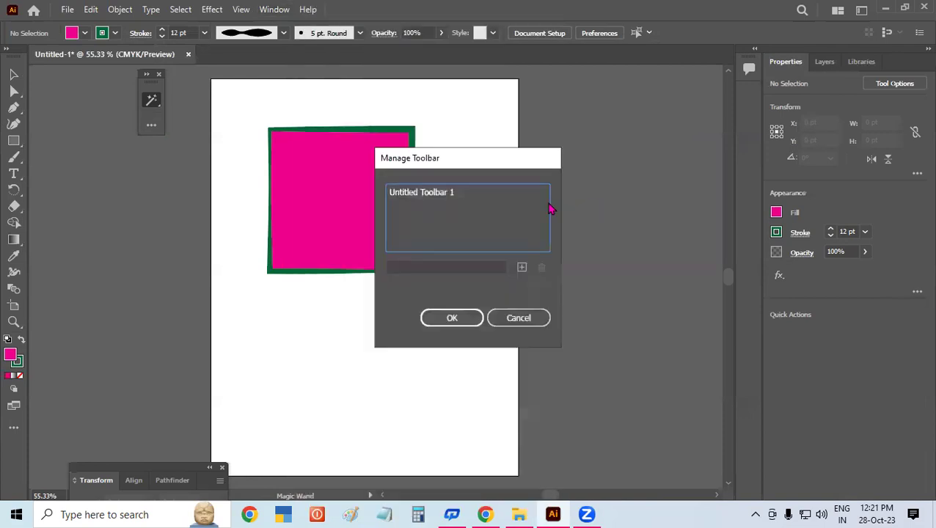
left_click(454, 194)
left_click(476, 267)
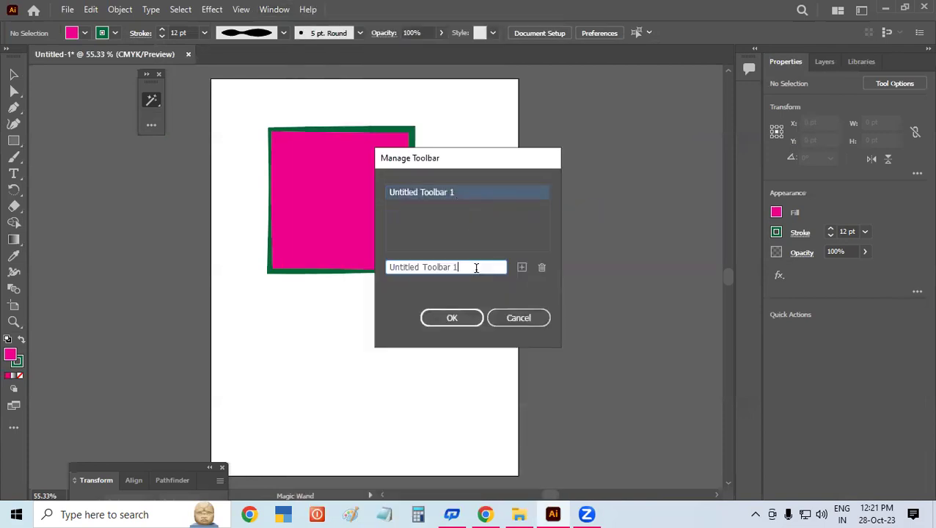
- Duplicate Untitled Toolbar 1, delete the copy and the original, then pick the Selection tool
left_click(522, 267)
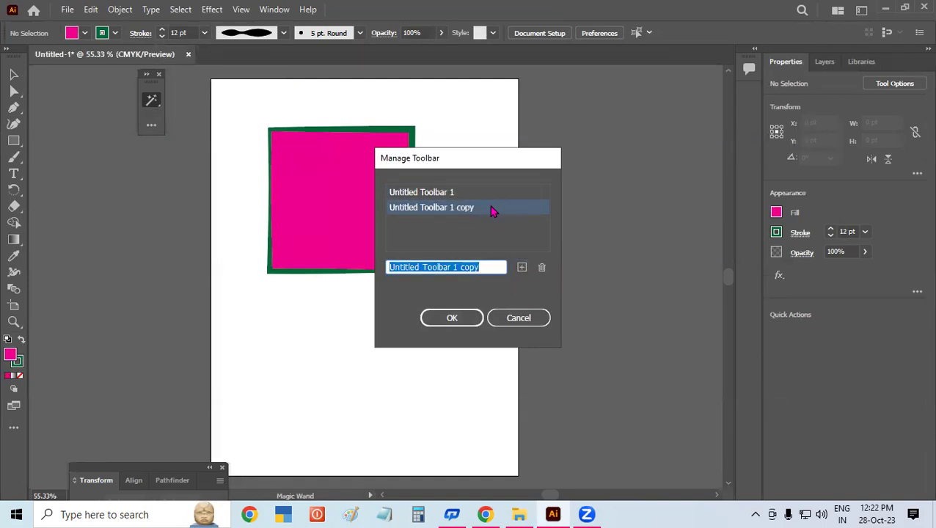
left_click(542, 267)
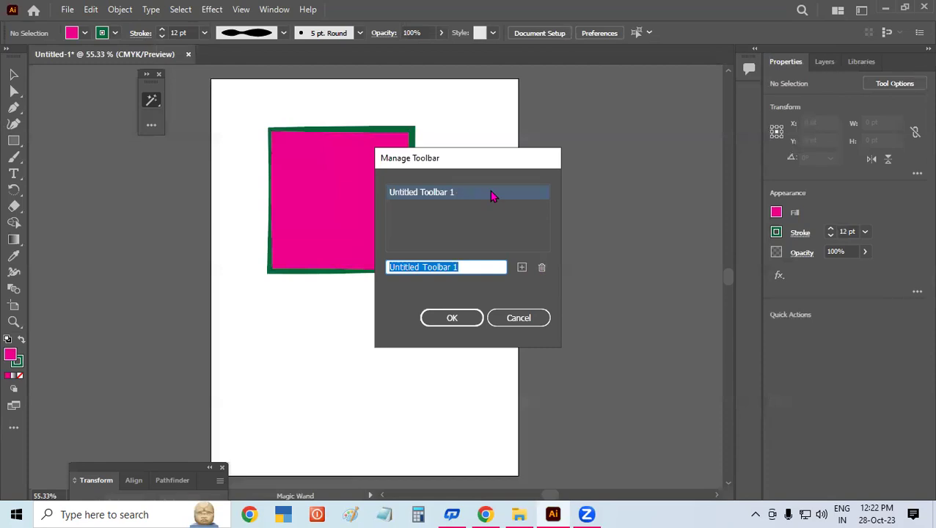
left_click(541, 267)
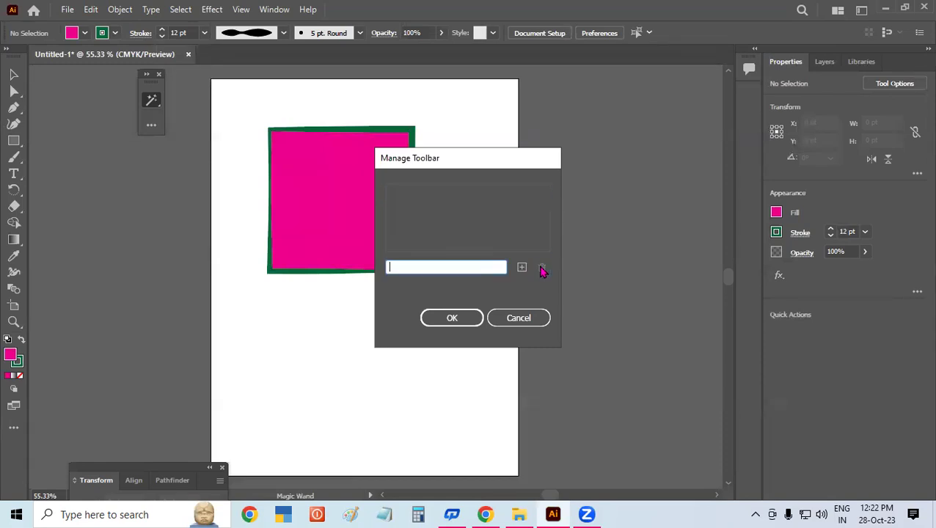
left_click(473, 318)
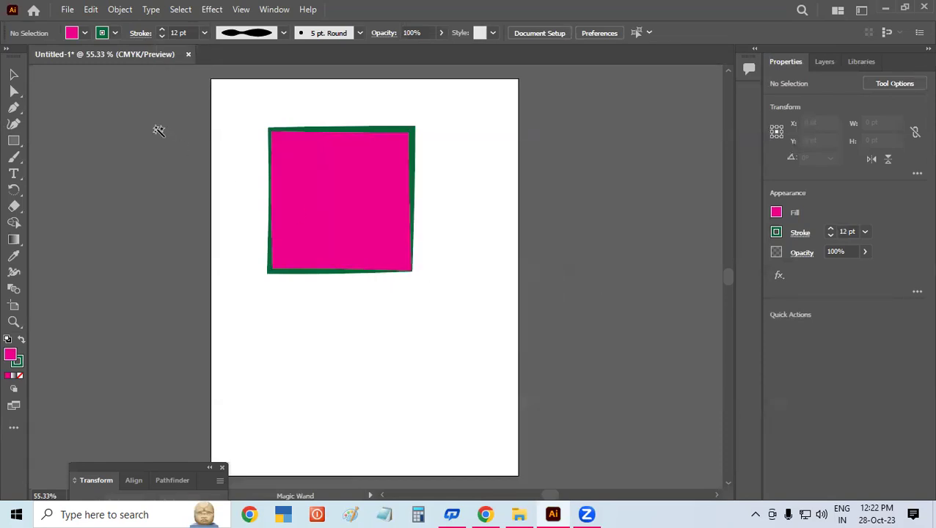
left_click(13, 75)
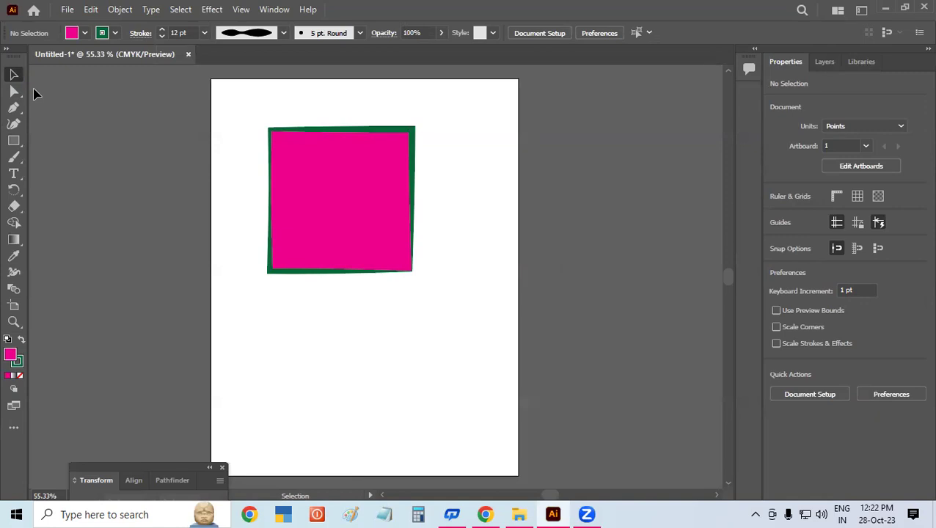
- Create a new custom toolbar named Main Tools
left_click(272, 10)
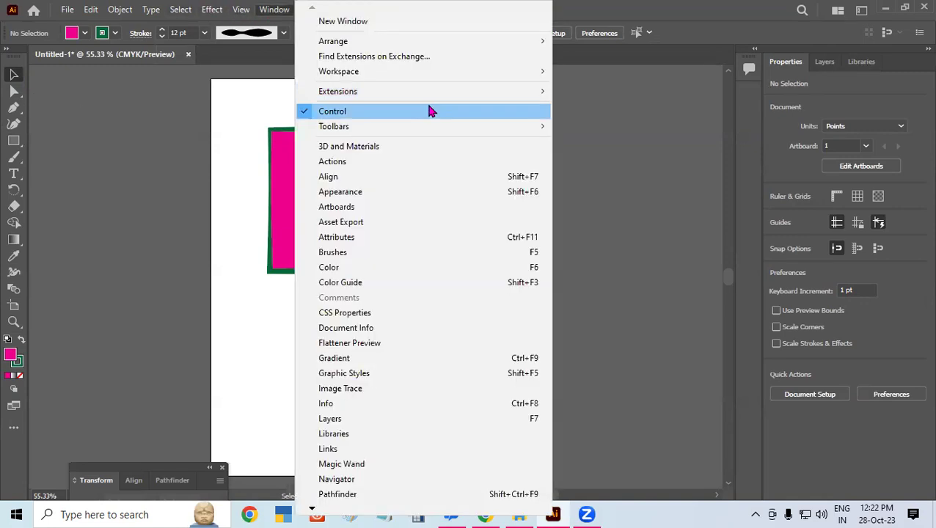
mouse_move(334, 126)
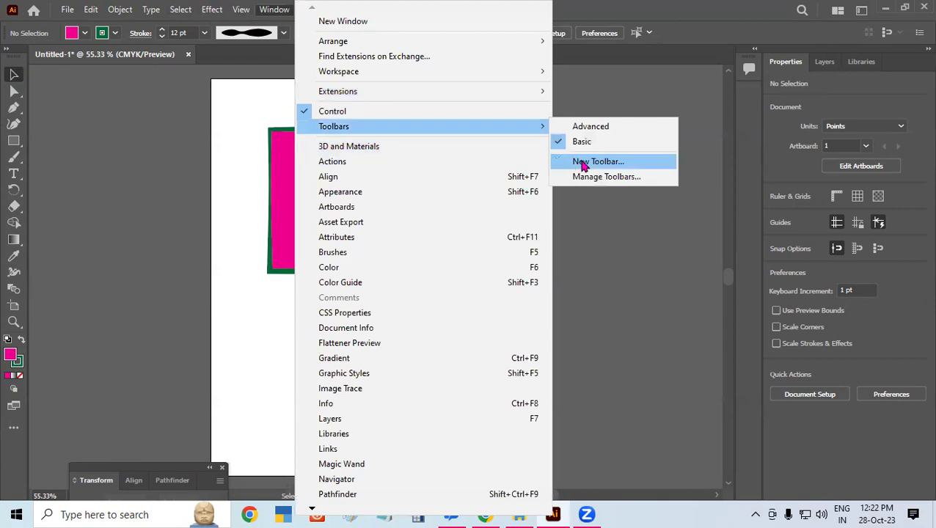
left_click(584, 162)
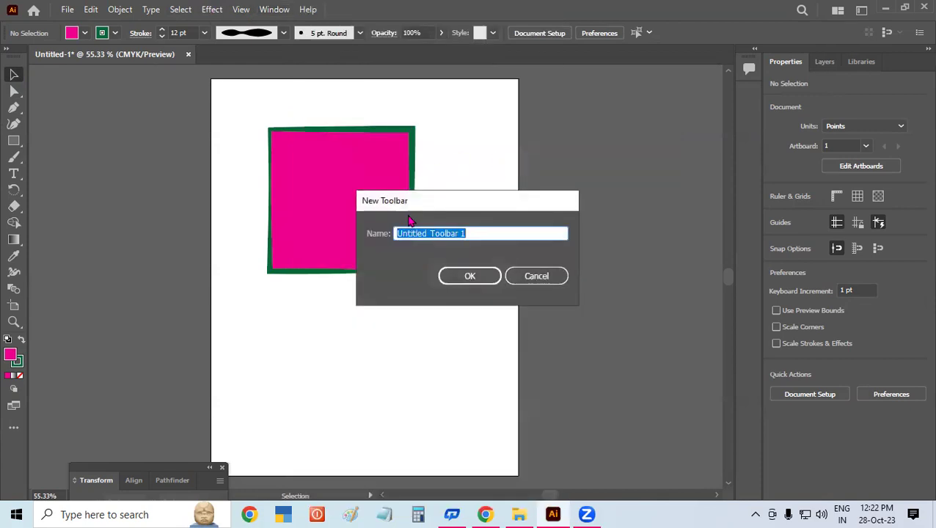
key("BackSpace")
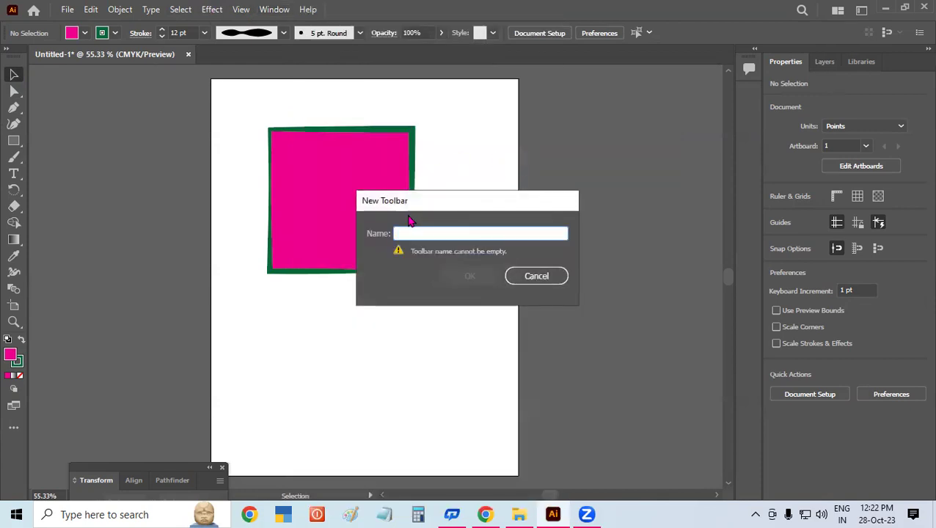
type("Main Tools")
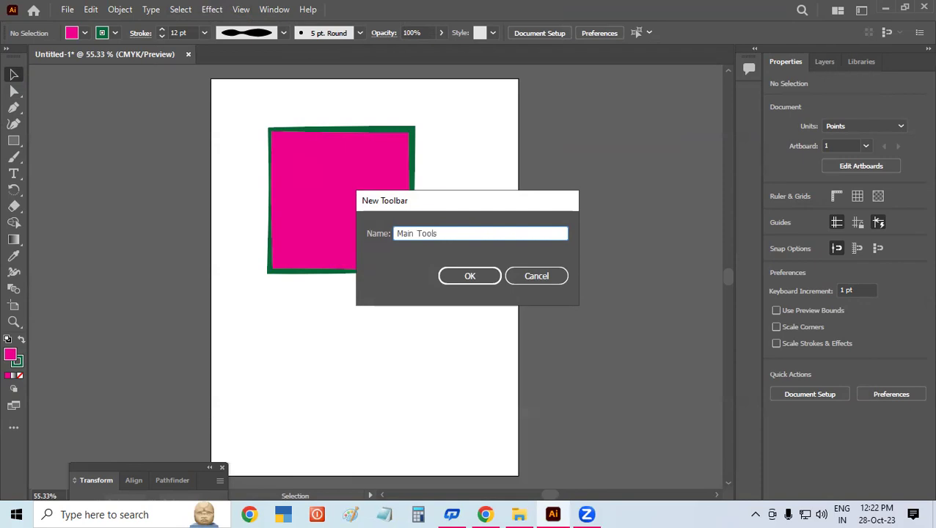
left_click(463, 277)
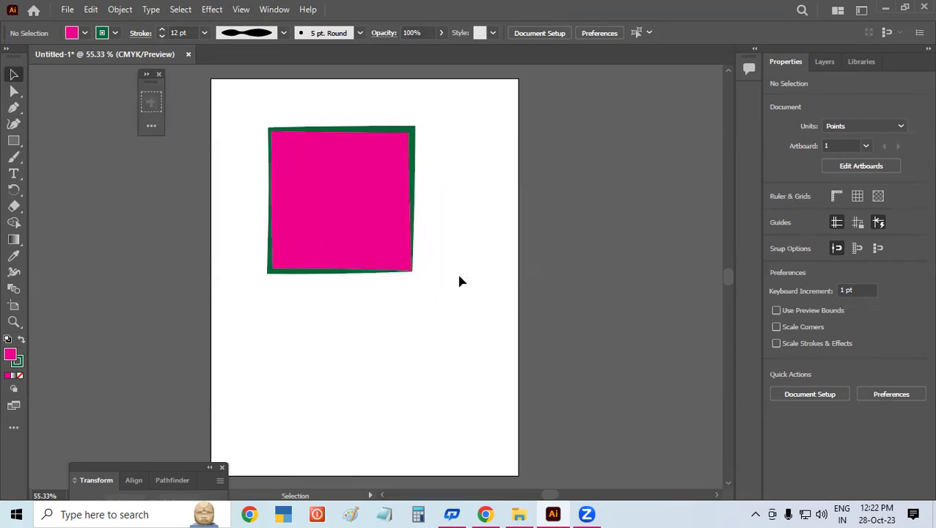
- Add the Selection, Direct Selection and Add Anchor Point tools to Main Tools and reposition it
left_click(151, 127)
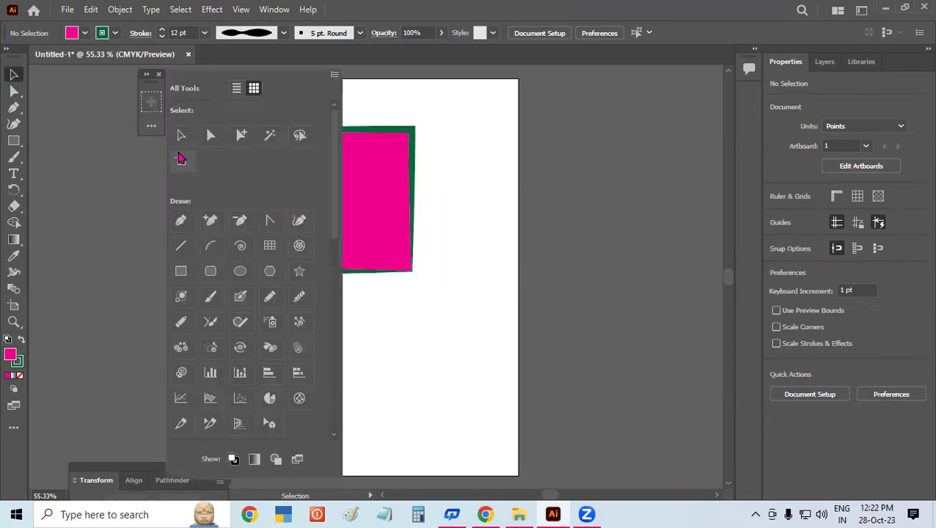
left_click_drag(181, 135, 151, 102)
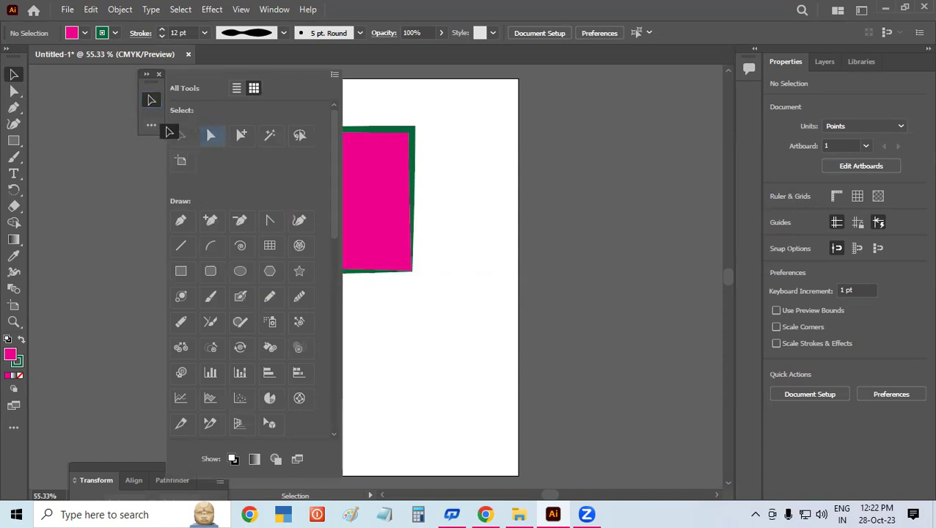
left_click_drag(208, 136, 144, 105)
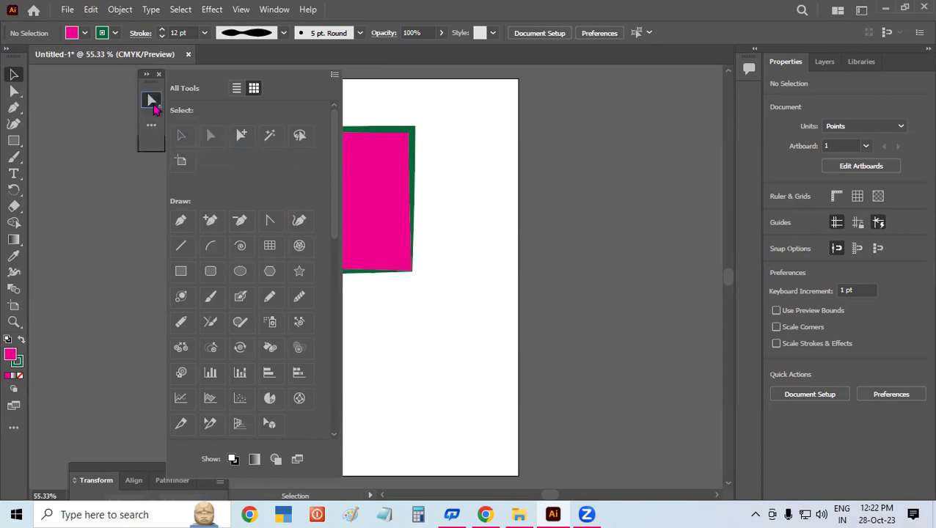
left_click(151, 101)
left_click_drag(210, 220, 151, 116)
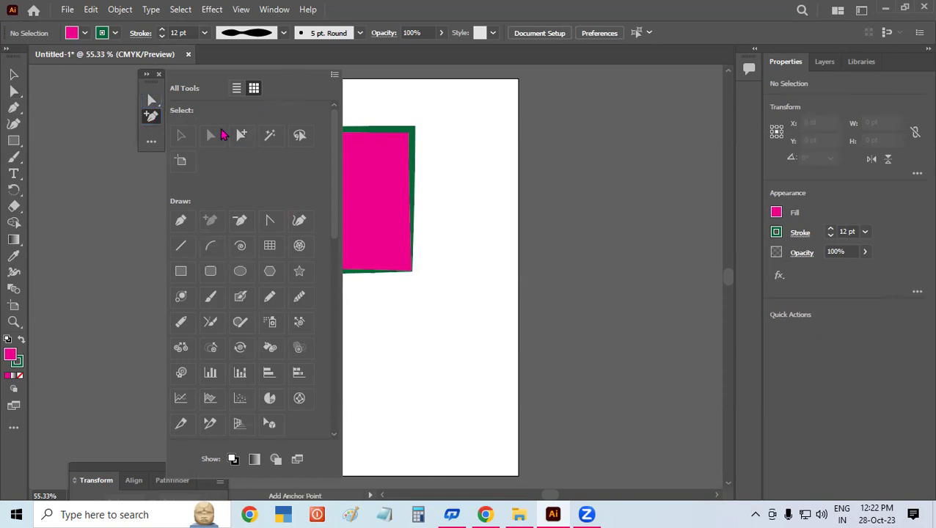
left_click(152, 141)
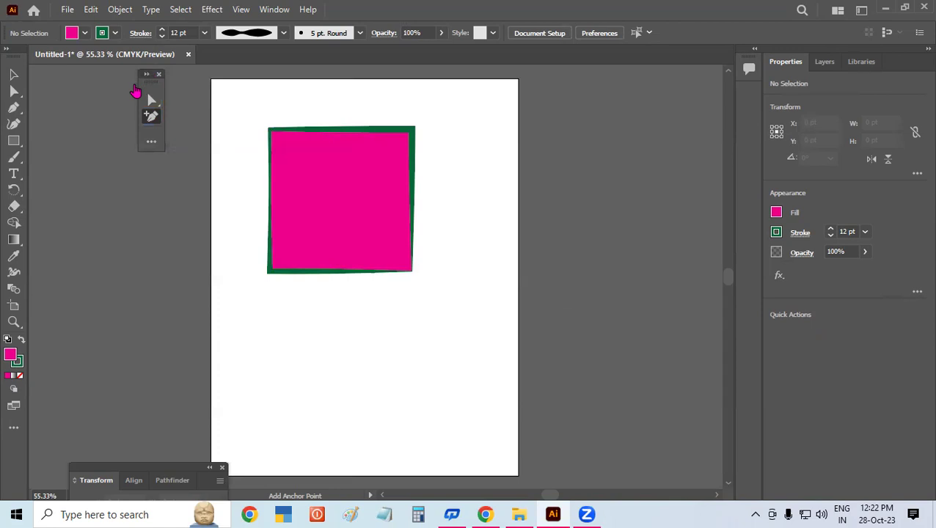
left_click_drag(153, 88, 69, 121)
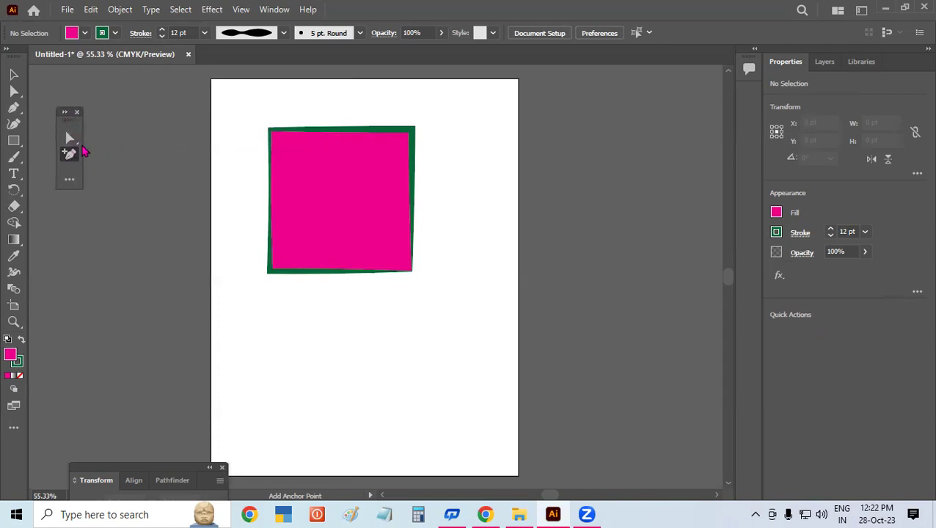
left_click(70, 139)
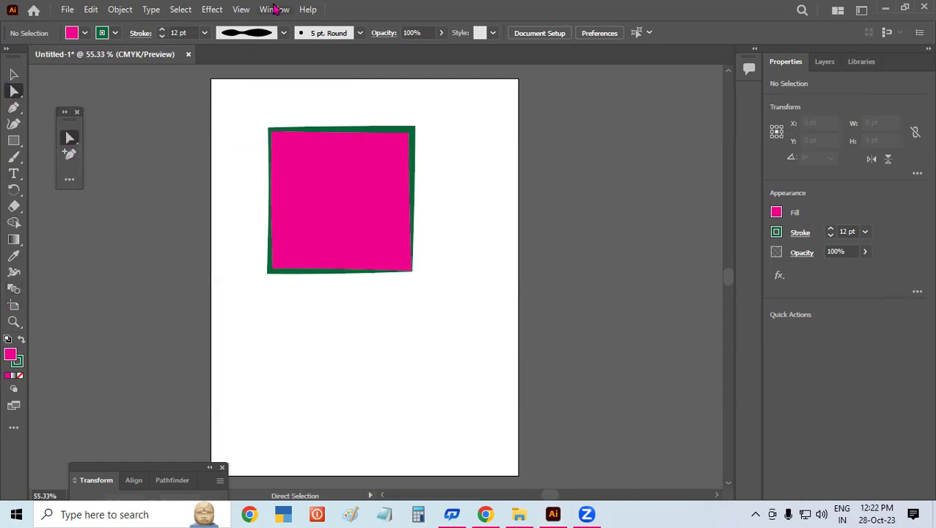
- Hide the Basic toolbar and move the Main Tools panel to the left
left_click(274, 8)
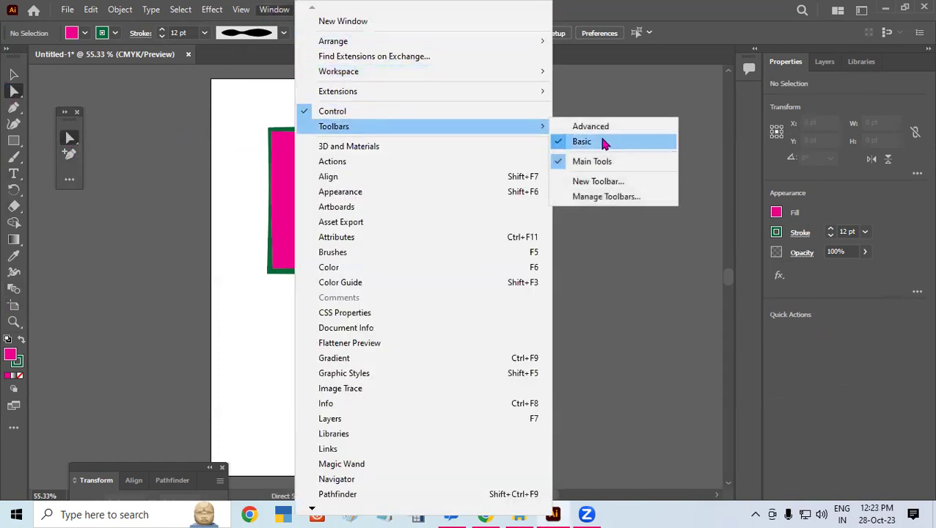
left_click(603, 143)
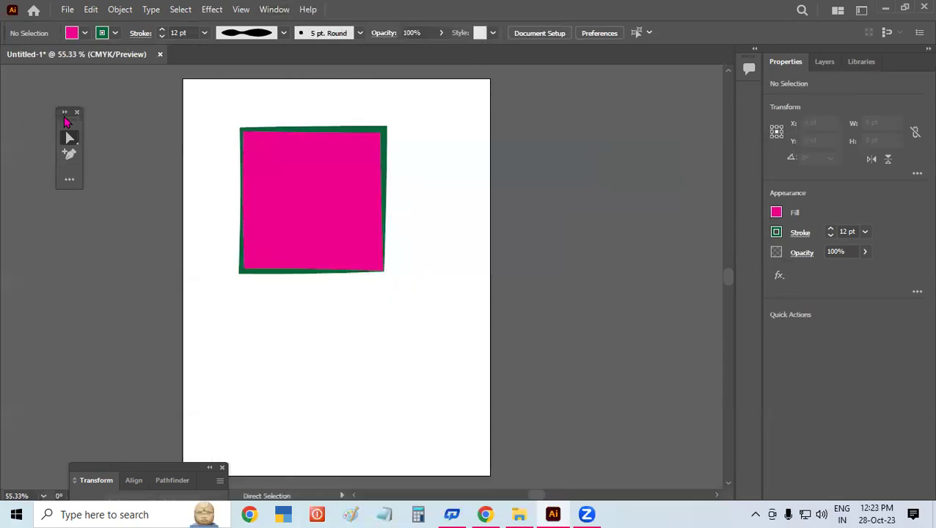
left_click_drag(64, 118, 33, 98)
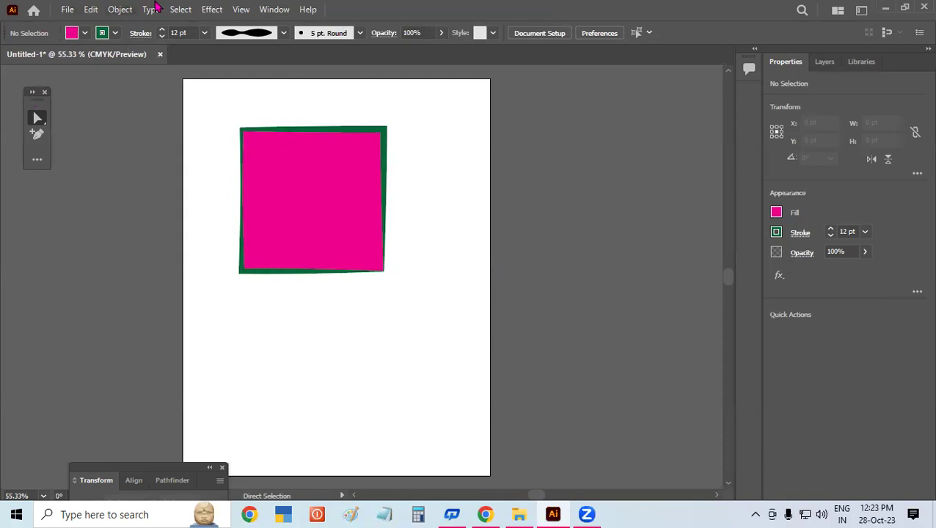
left_click(277, 11)
mouse_move(334, 126)
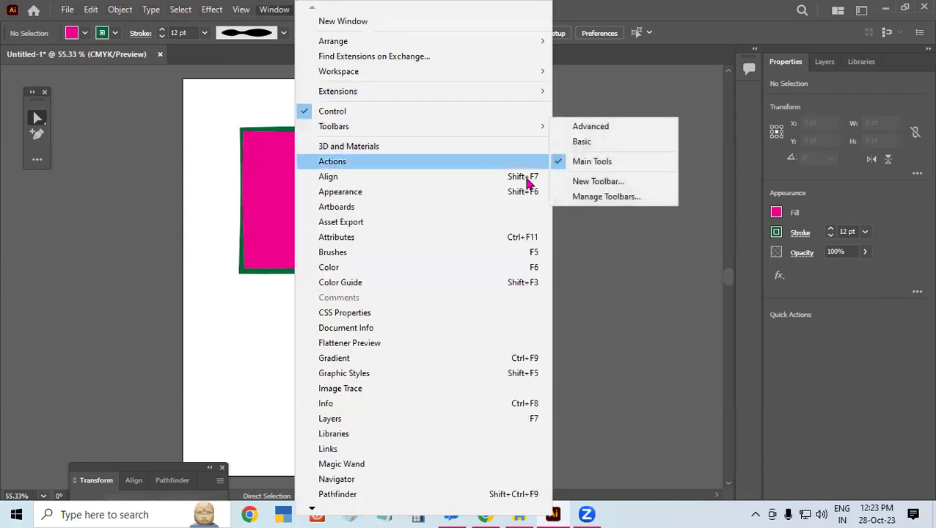
- Delete the Main Tools toolbar in Manage Toolbars
left_click(591, 196)
left_click(446, 192)
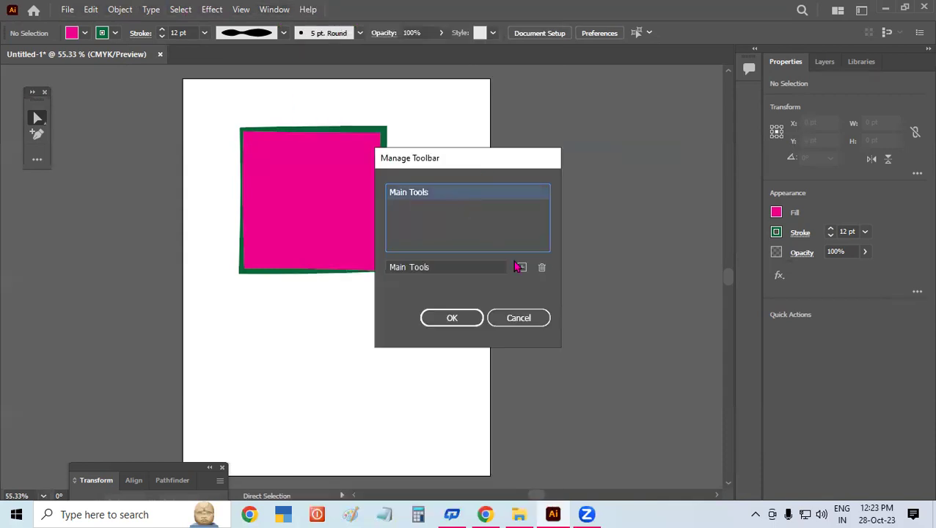
left_click(542, 268)
left_click(454, 320)
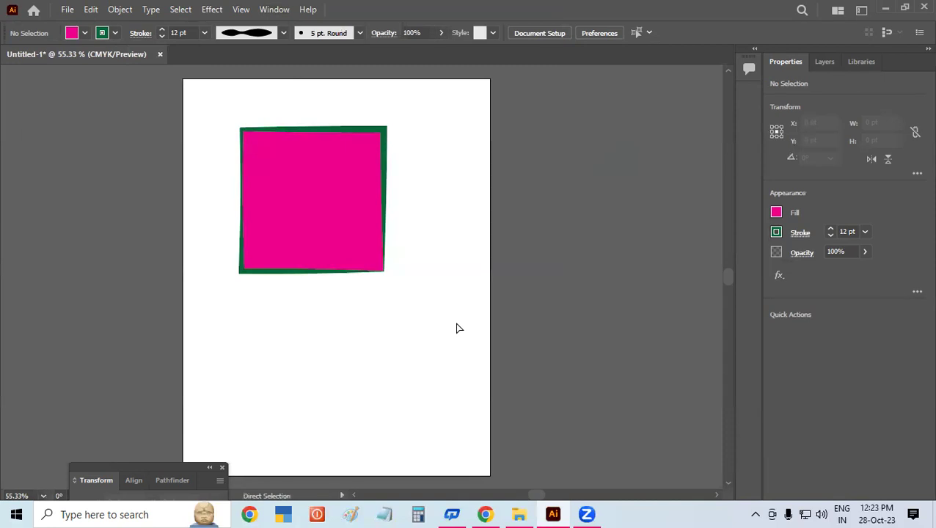
- Show the Basic toolbar again, then switch to the Advanced toolbar
left_click(273, 9)
mouse_move(334, 126)
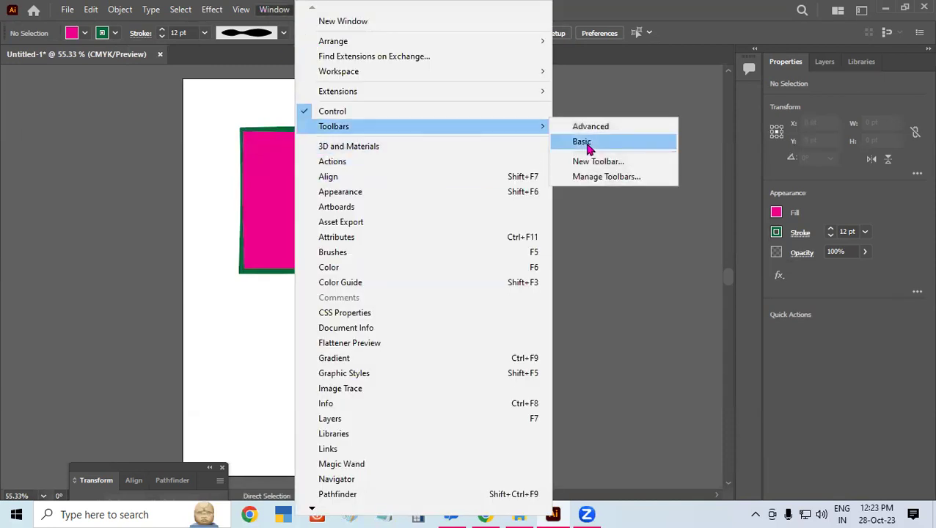
left_click(583, 144)
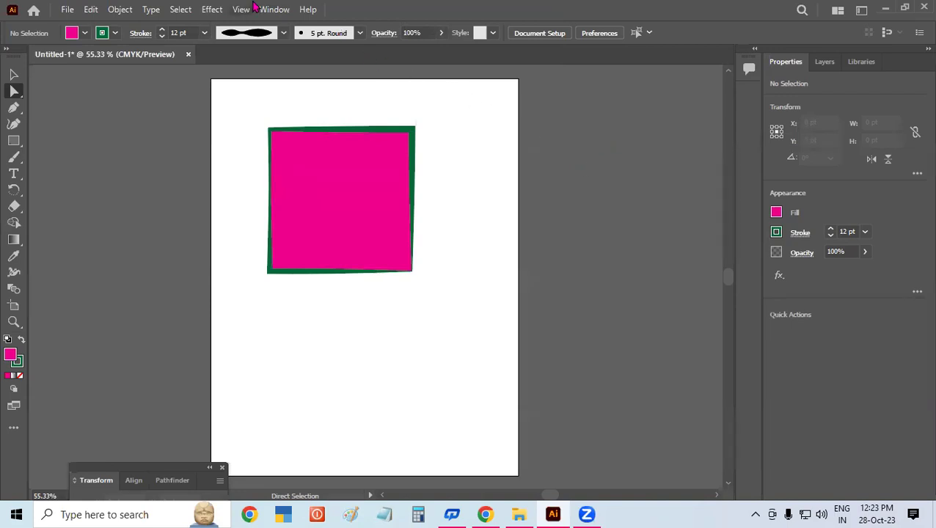
left_click(274, 10)
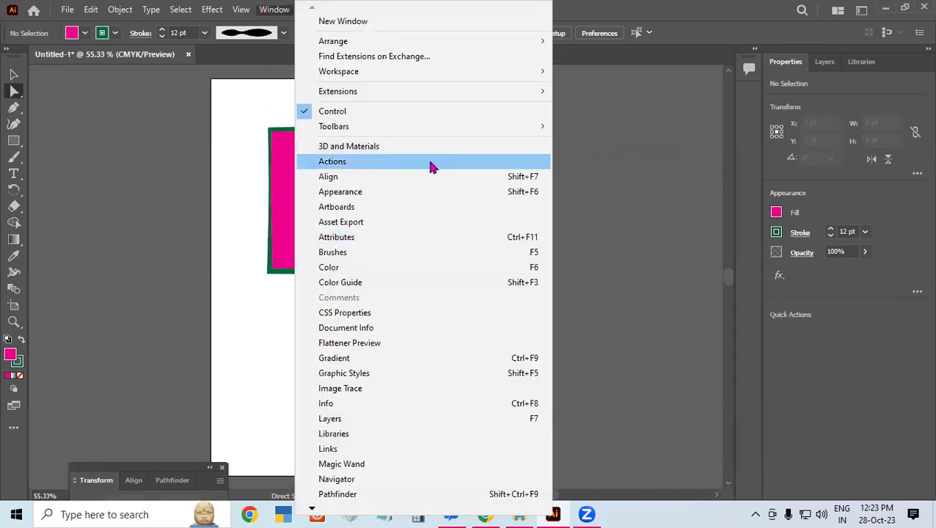
mouse_move(334, 126)
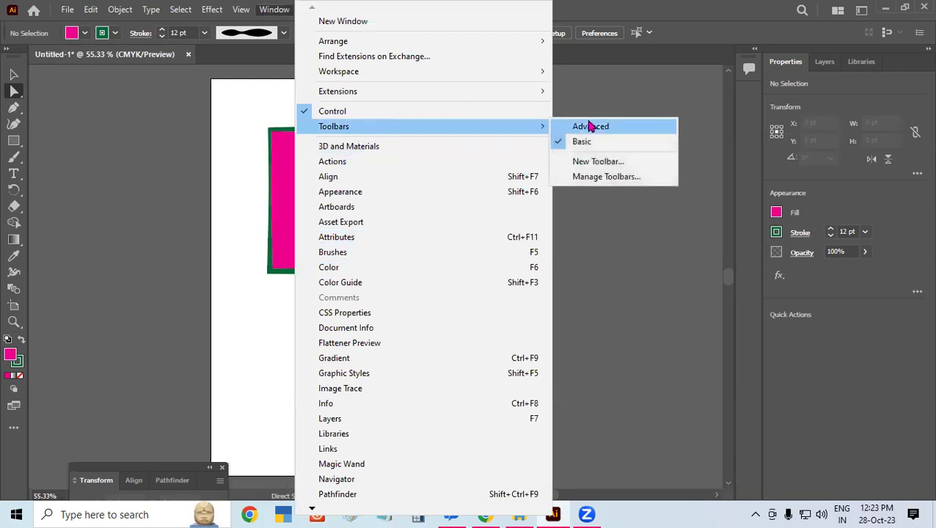
left_click(591, 126)
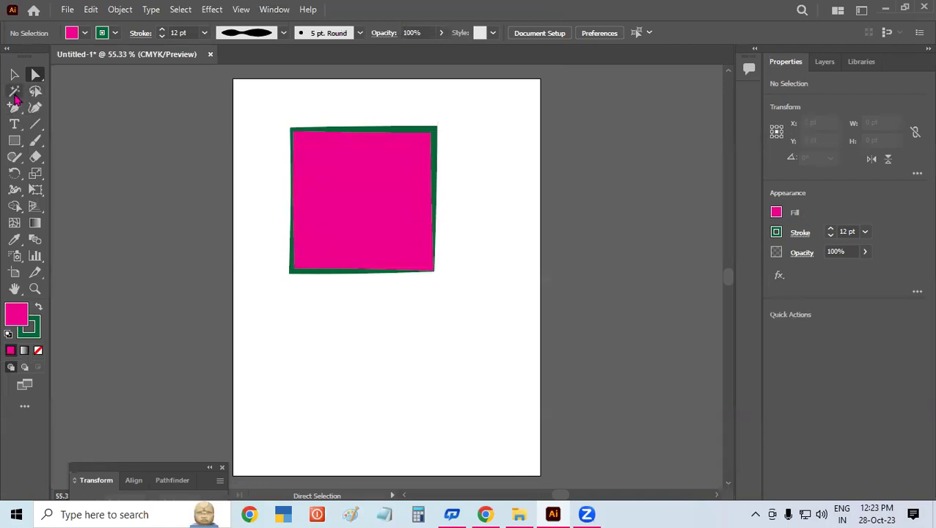
- After trying Lasso selections, select the pink square with the Selection tool and delete it
left_click(36, 92)
left_click_drag(450, 216, 449, 217)
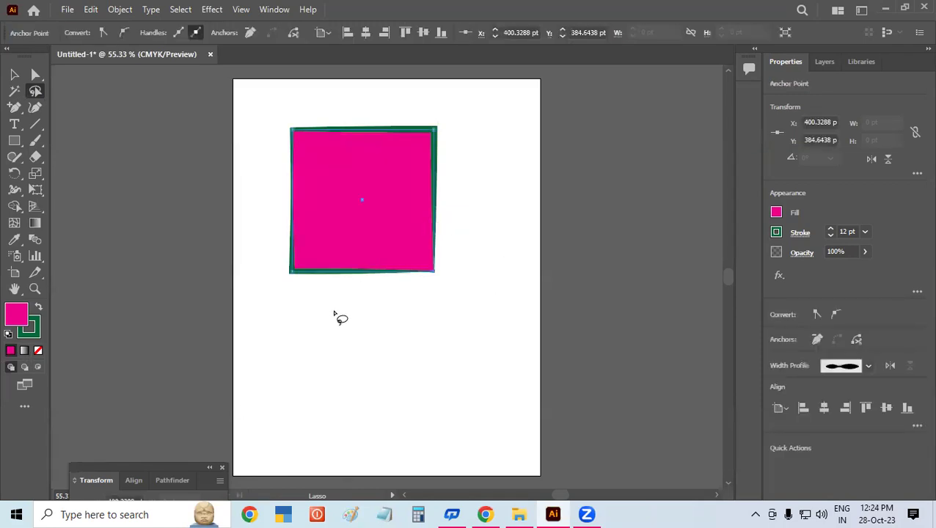
left_click_drag(359, 328, 357, 376)
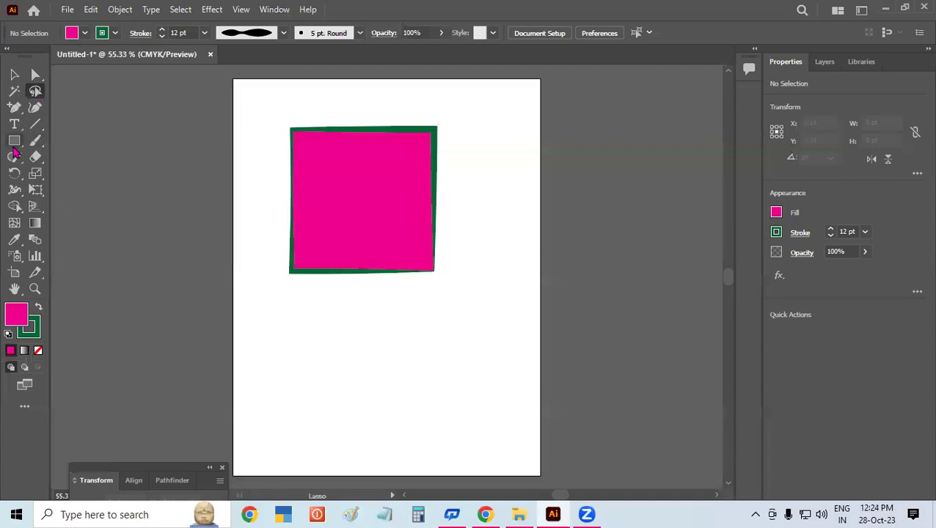
left_click(14, 74)
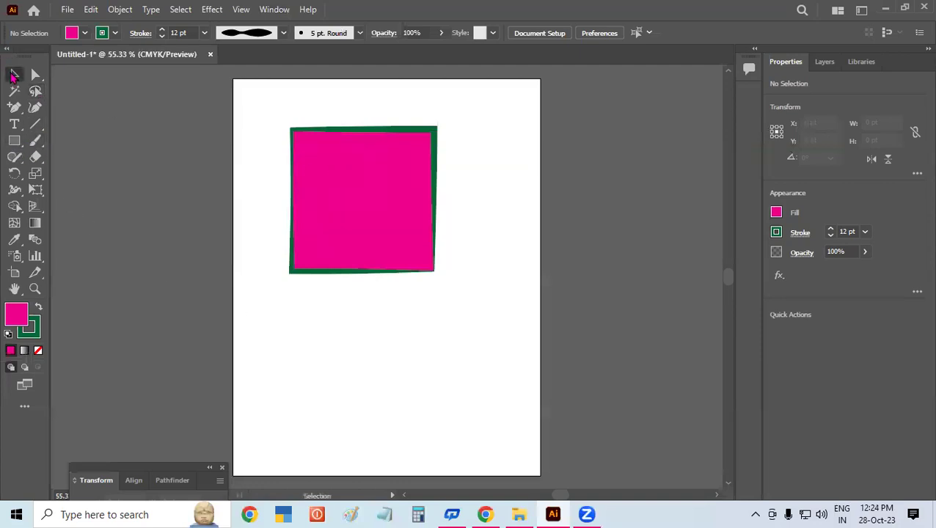
left_click(425, 204)
key("Delete")
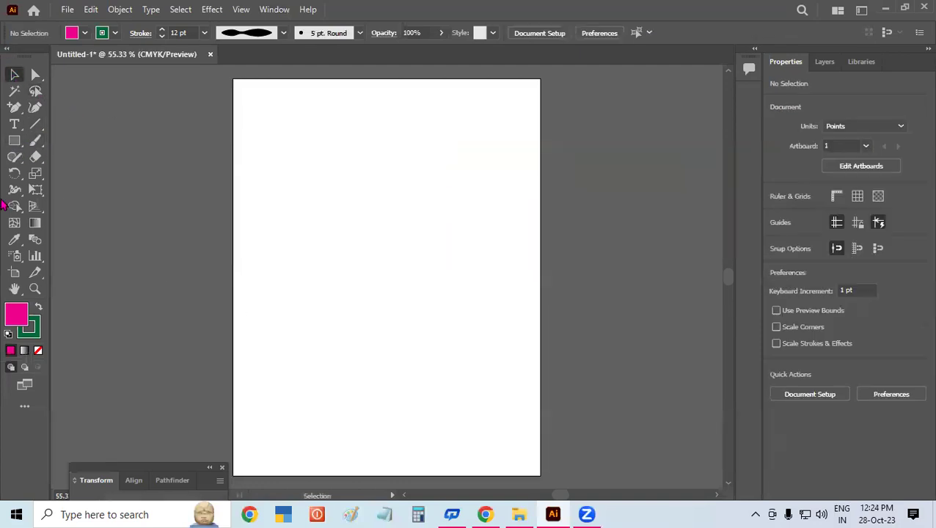
- Draw eight ellipses of varying sizes with the Ellipse tool, then return to the Selection tool
left_click(14, 141)
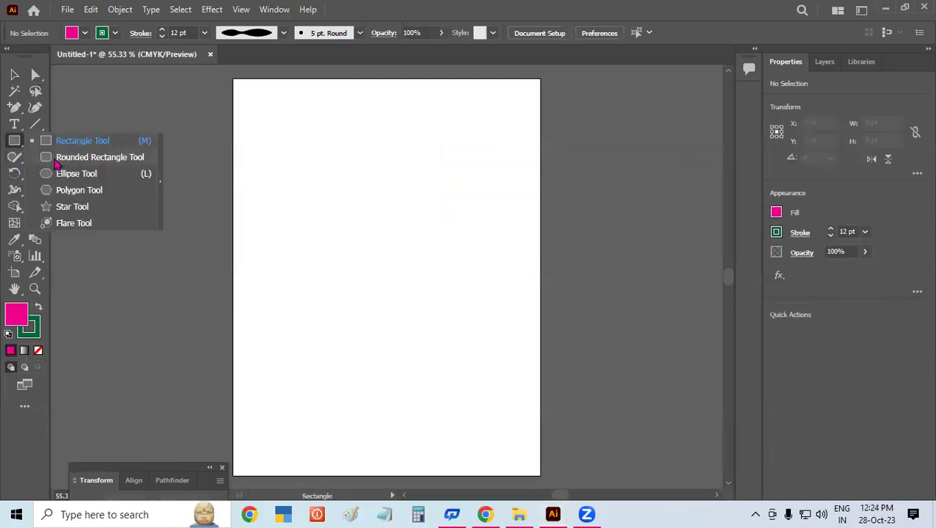
left_click(67, 174)
left_click_drag(271, 146, 328, 196)
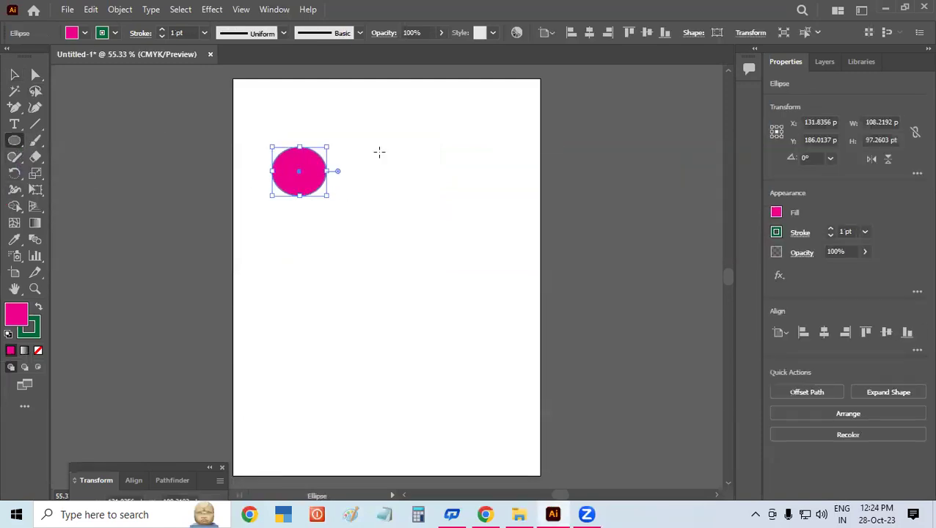
left_click_drag(378, 151, 451, 226)
left_click_drag(331, 277, 386, 325)
left_click_drag(485, 287, 504, 307)
left_click_drag(285, 365, 353, 408)
left_click_drag(250, 226, 294, 271)
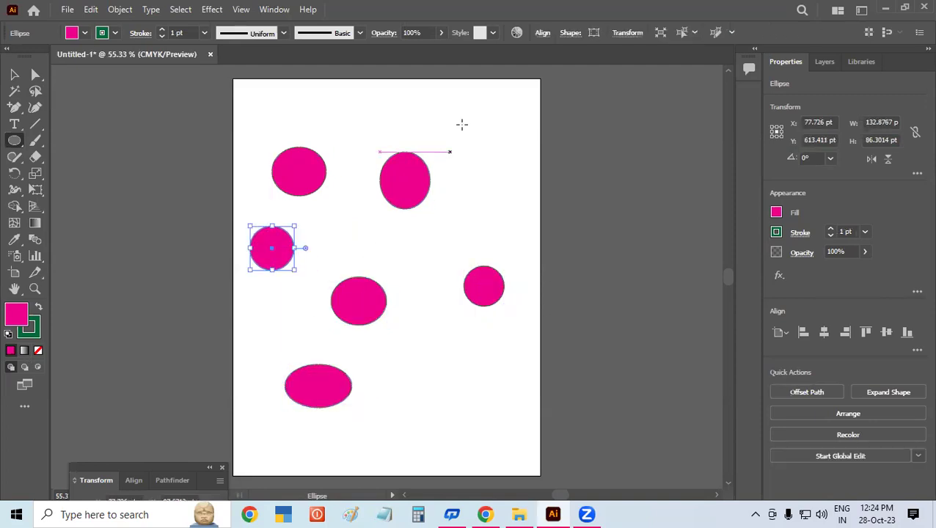
left_click_drag(468, 114, 499, 156)
left_click_drag(444, 344, 504, 386)
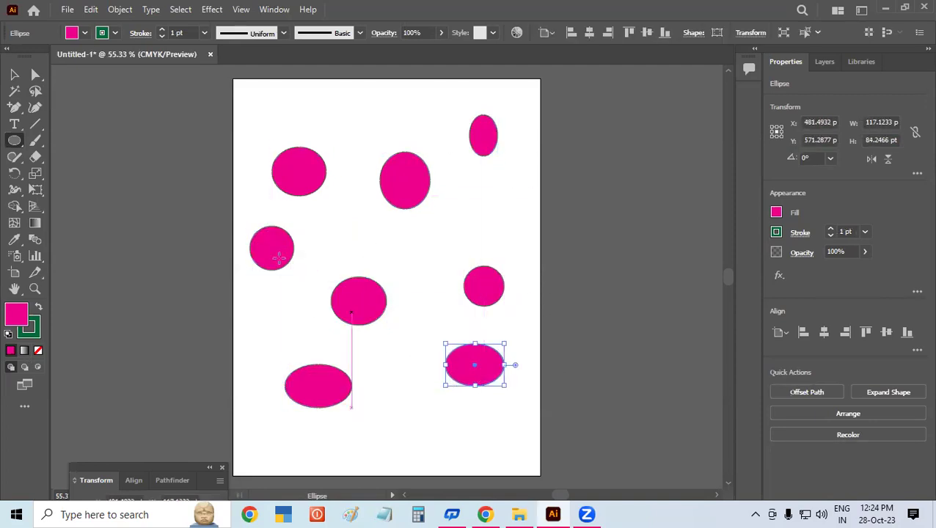
left_click(14, 75)
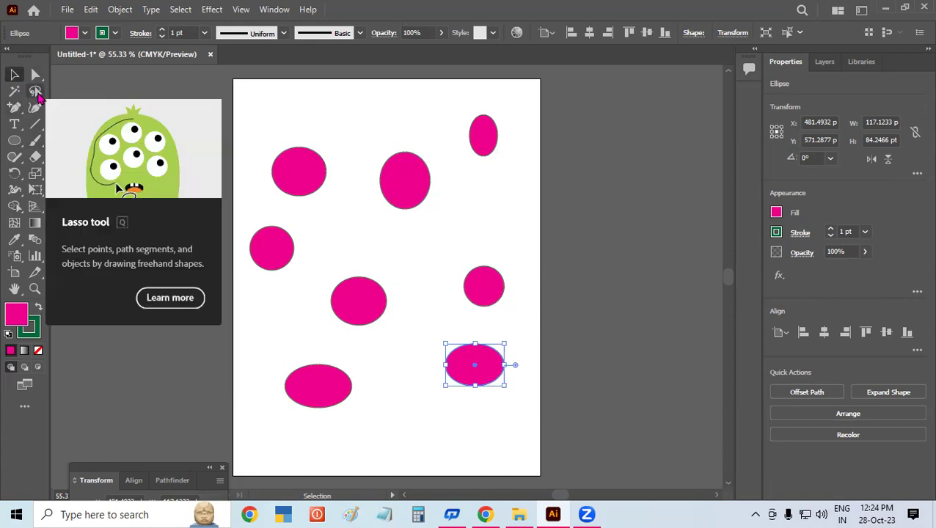
- Lasso-select four ellipses and fill them with blue
left_click(35, 91)
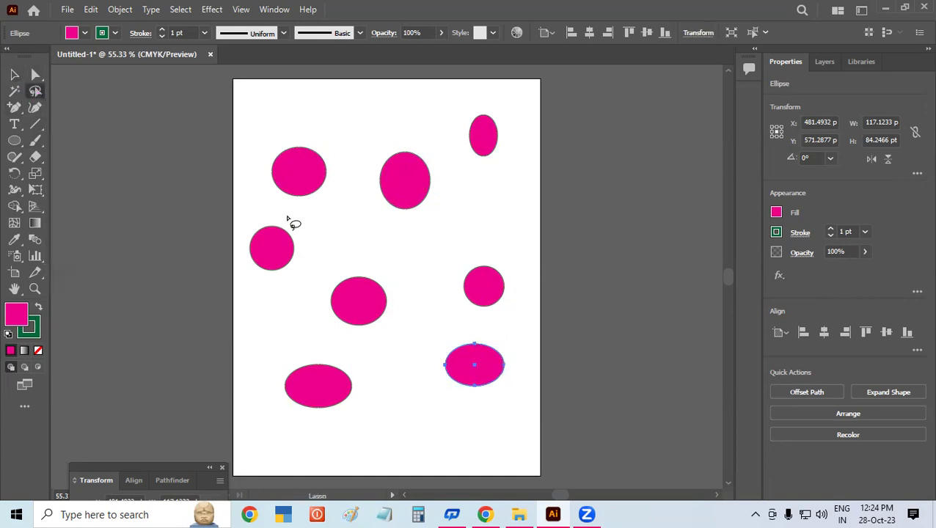
mouse_move(290, 199)
left_mouse_down()
mouse_move(342, 177)
mouse_move(455, 166)
mouse_move(508, 278)
mouse_move(503, 325)
mouse_move(432, 356)
mouse_move(465, 401)
mouse_move(522, 389)
mouse_move(488, 335)
mouse_move(423, 306)
mouse_move(378, 254)
mouse_move(338, 263)
mouse_move(280, 208)
left_mouse_up()
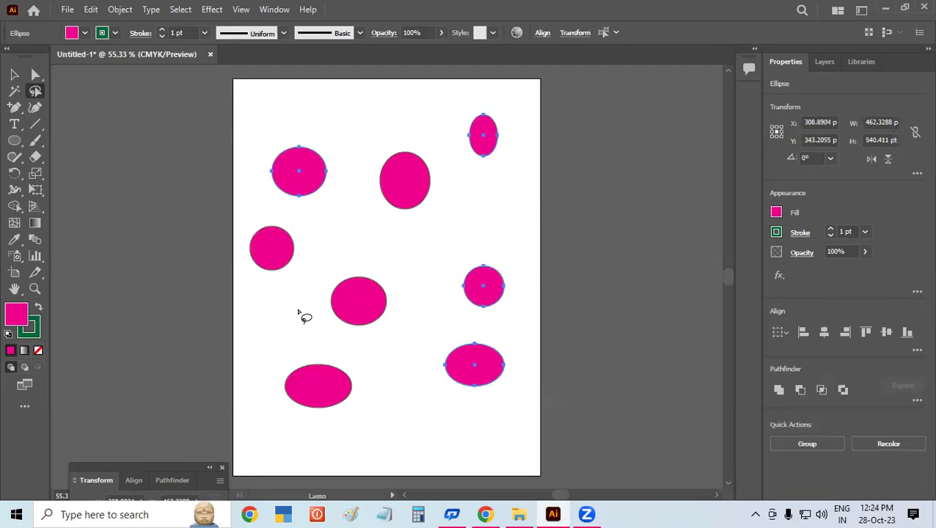
left_click(84, 33)
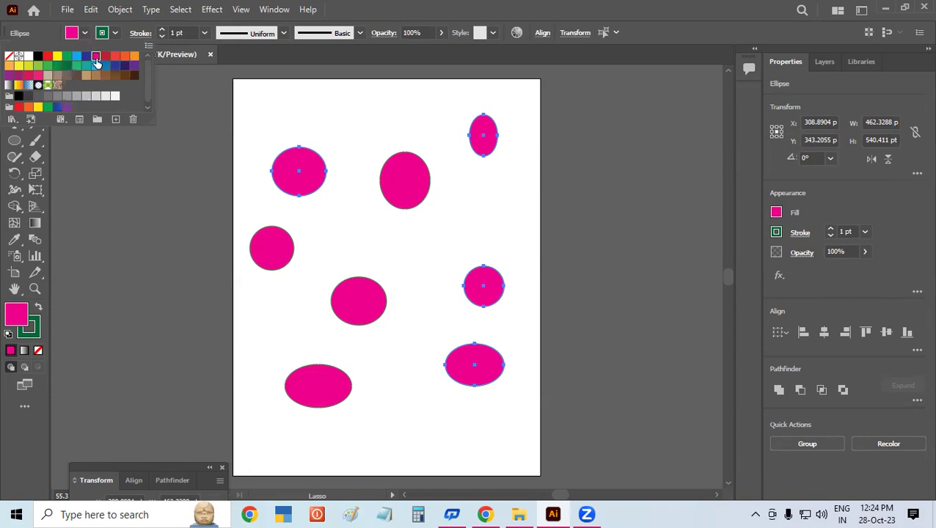
left_click(96, 65)
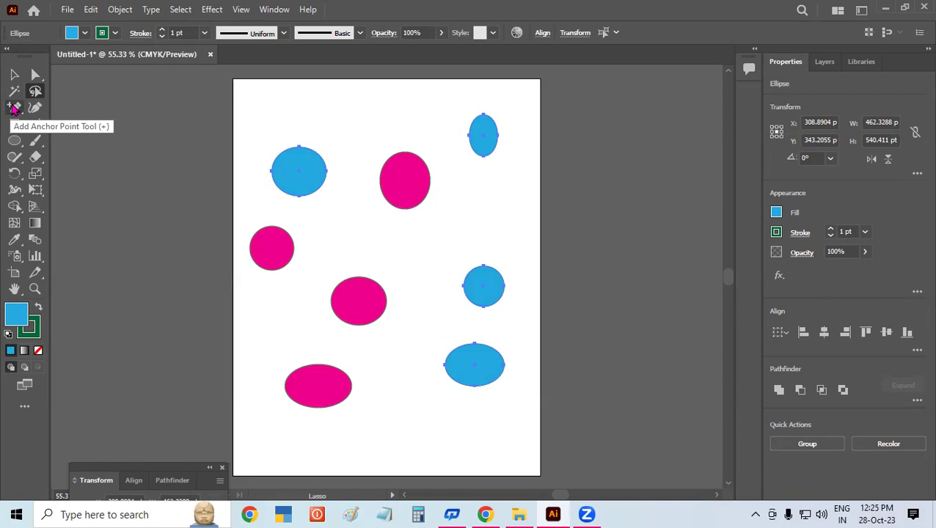
- Marquee-select all the ellipses and delete them
left_click(14, 109)
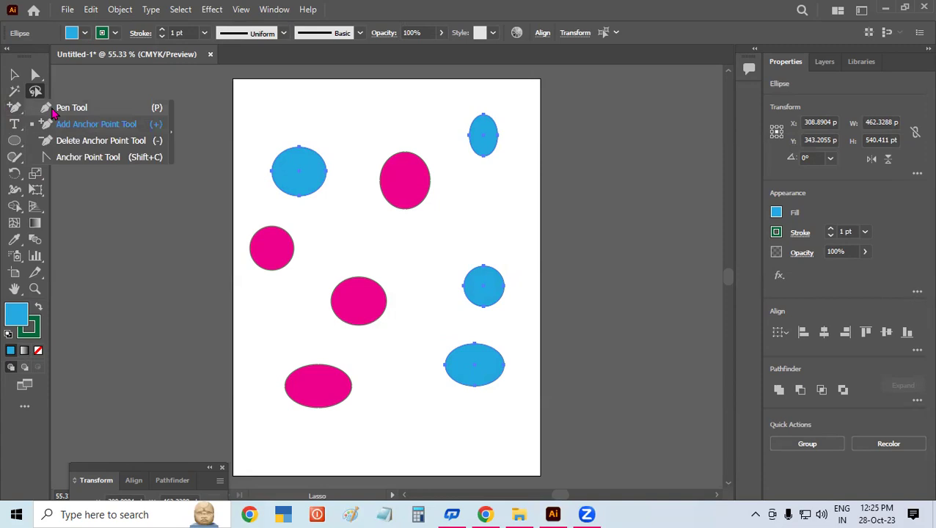
left_click(14, 75)
mouse_move(235, 104)
left_mouse_down()
mouse_move(545, 430)
mouse_move(534, 431)
left_mouse_up()
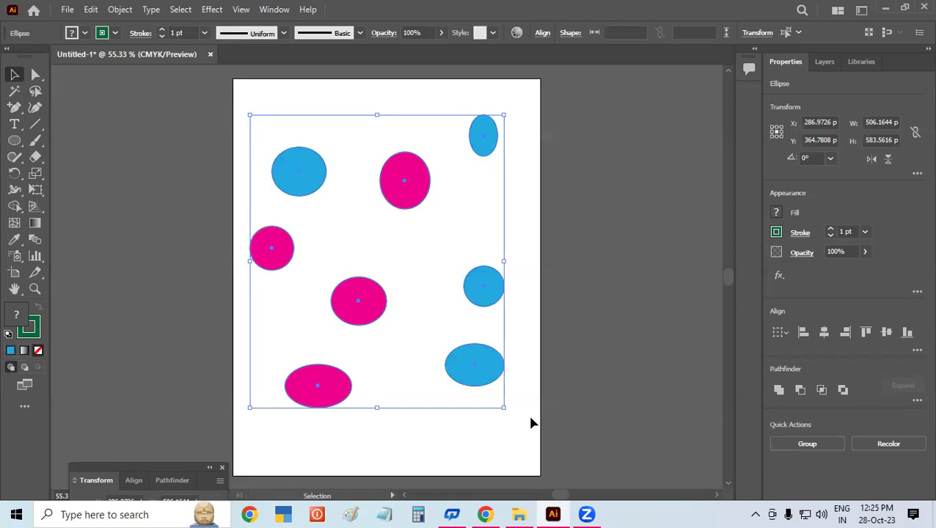
key("Delete")
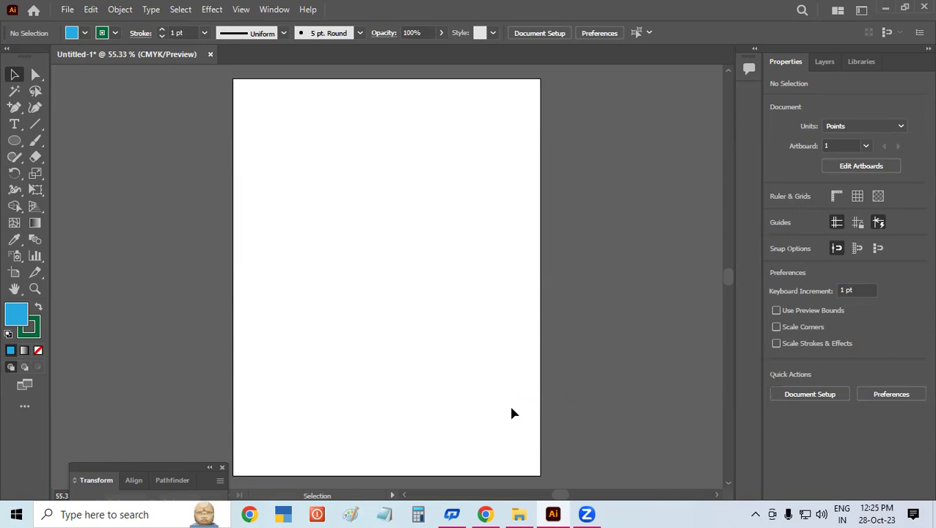
- Draw a closed, pointed cyan-blue lens shape with curved Pen anchors in the artboard's upper left
left_click_drag(15, 108, 58, 111)
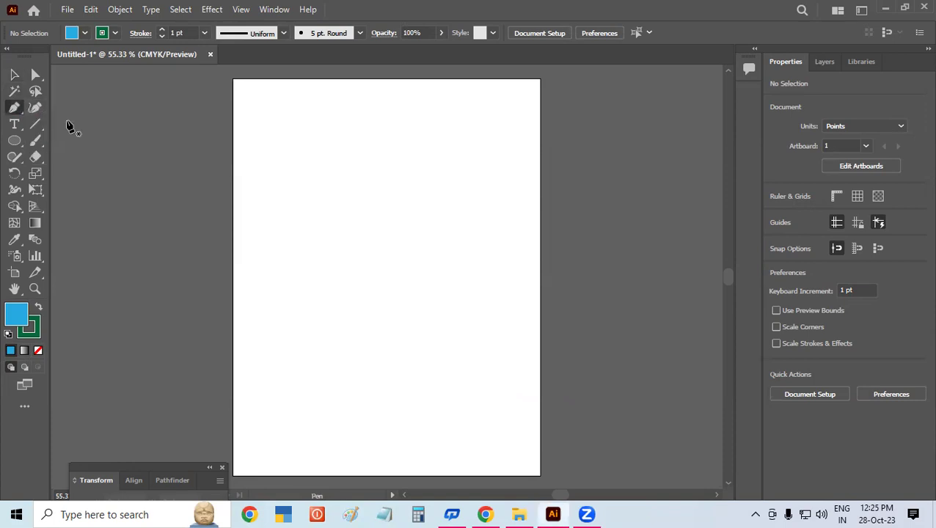
left_click(348, 139)
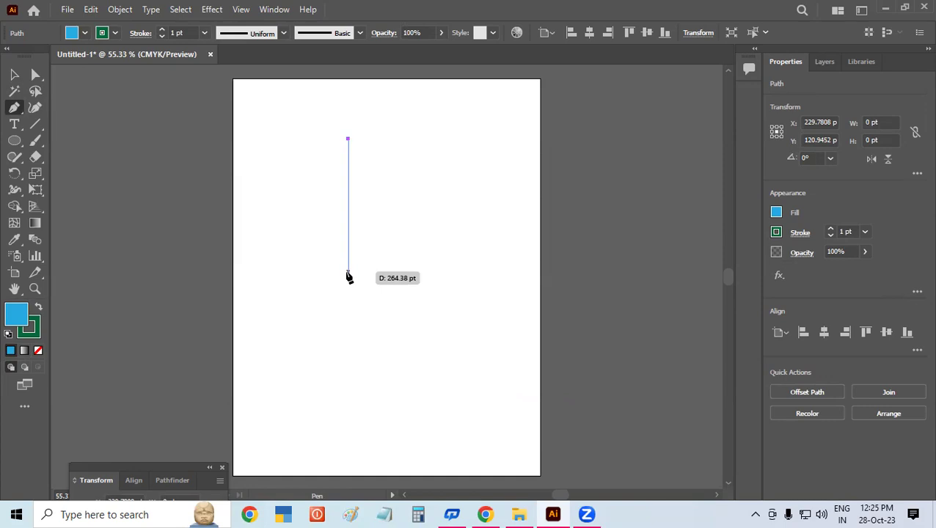
left_click_drag(349, 272, 412, 342)
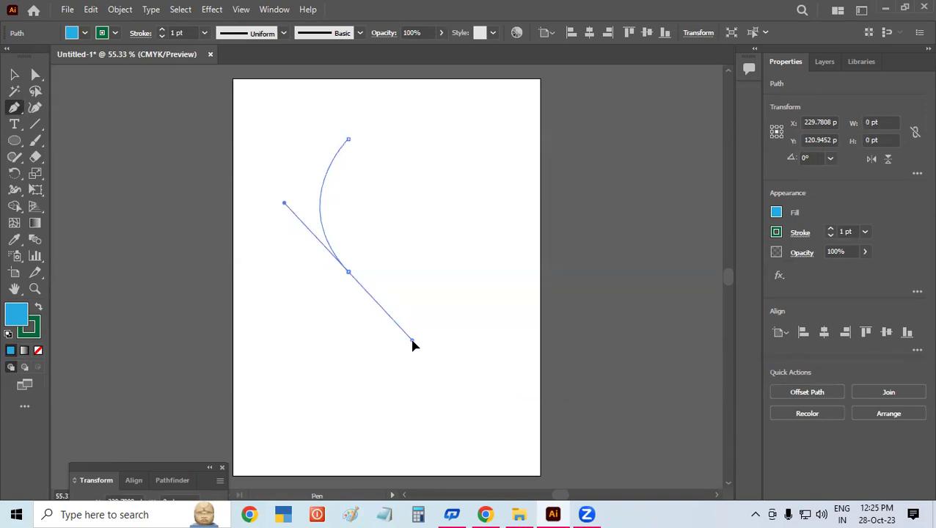
left_click_drag(412, 342, 412, 342)
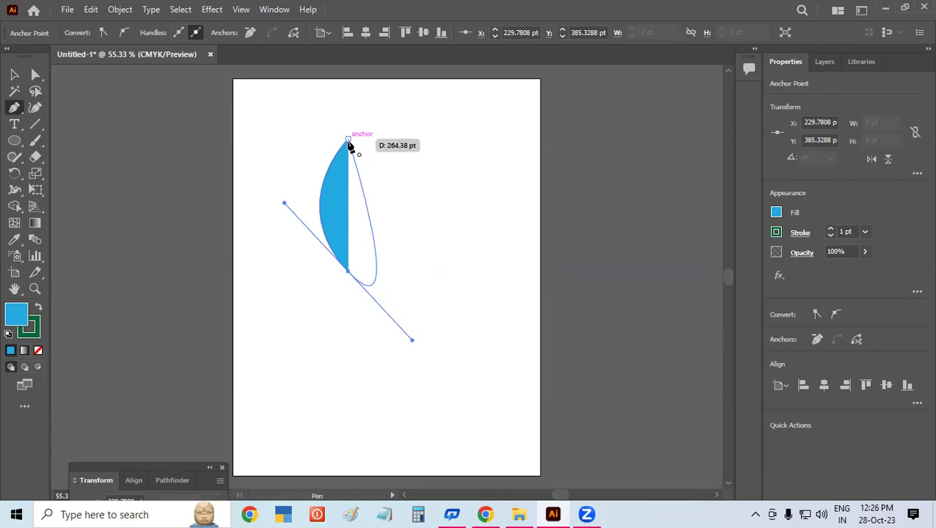
left_click(348, 144)
mouse_move(349, 144)
left_mouse_down()
mouse_move(290, 190)
mouse_move(244, 86)
mouse_move(310, 313)
mouse_move(305, 151)
mouse_move(317, 174)
mouse_move(476, 261)
left_mouse_up()
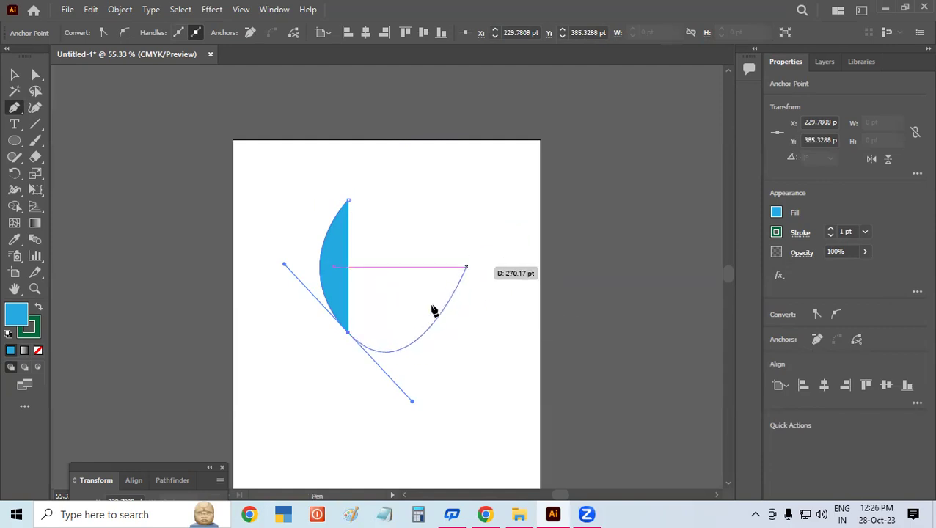
left_click(350, 336)
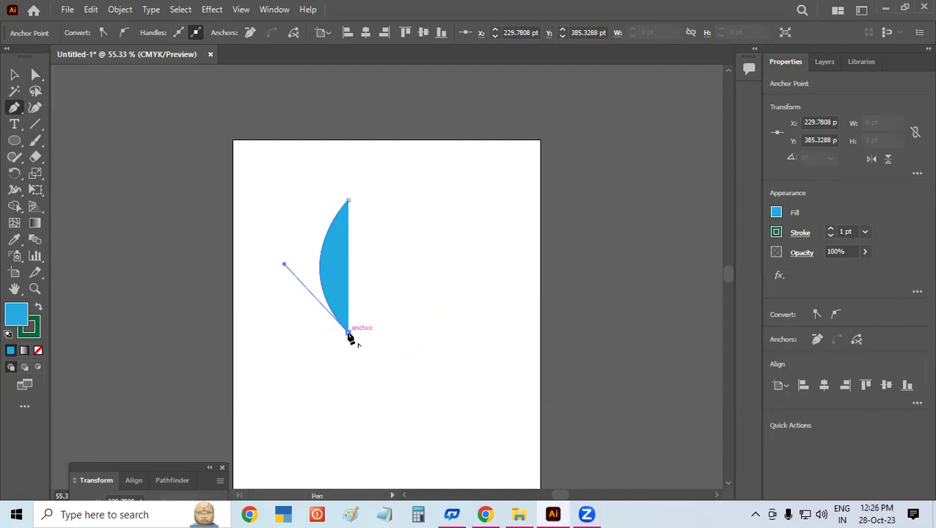
left_click_drag(348, 201, 272, 137)
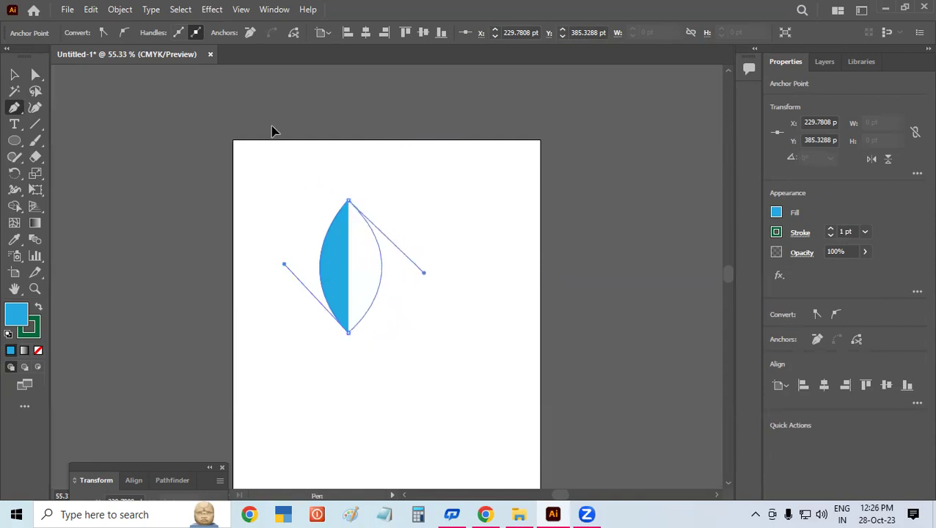
left_click_drag(272, 137, 286, 129)
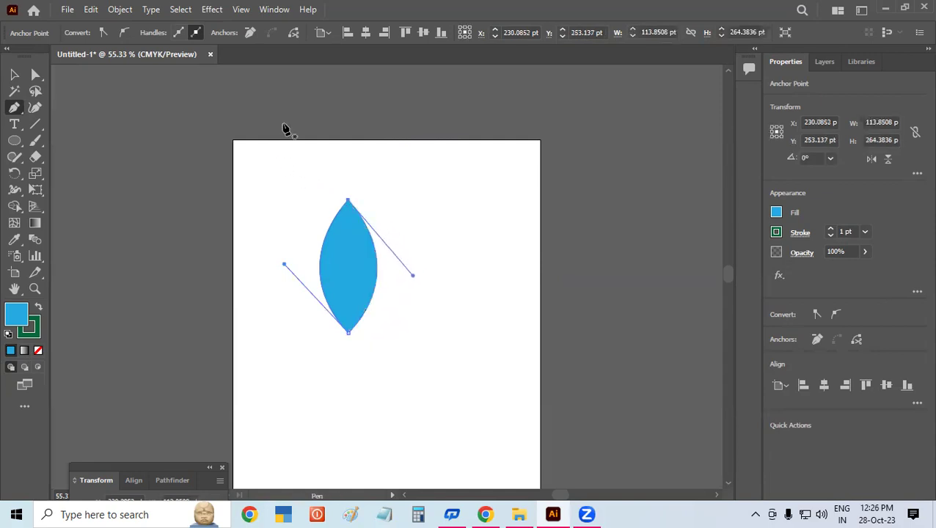
left_click(14, 74)
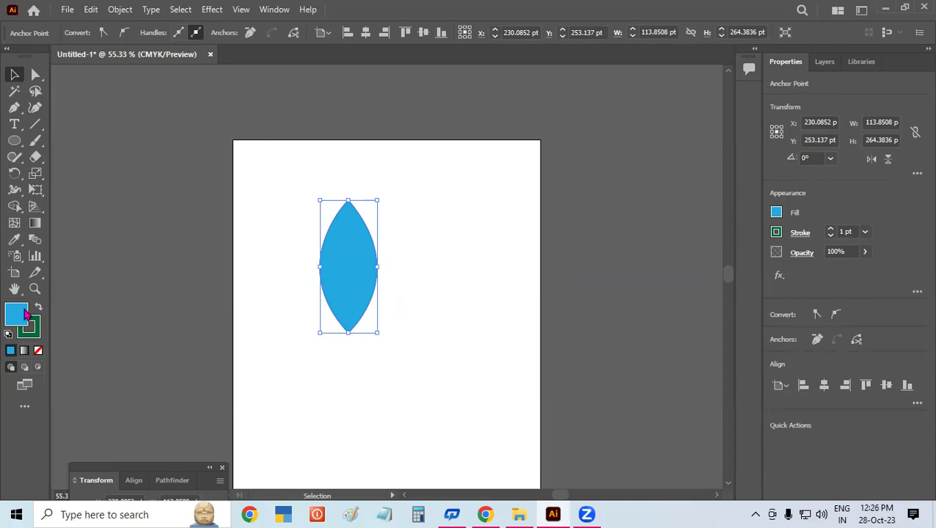
- Fill the lens shape white and move it off the artboard to the right
left_click(38, 351)
left_click(449, 262)
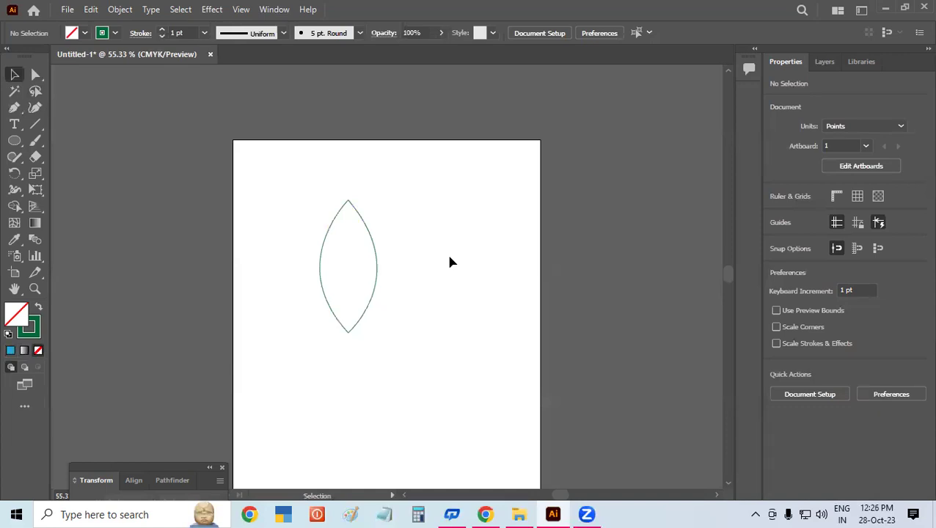
left_click_drag(305, 170, 434, 374)
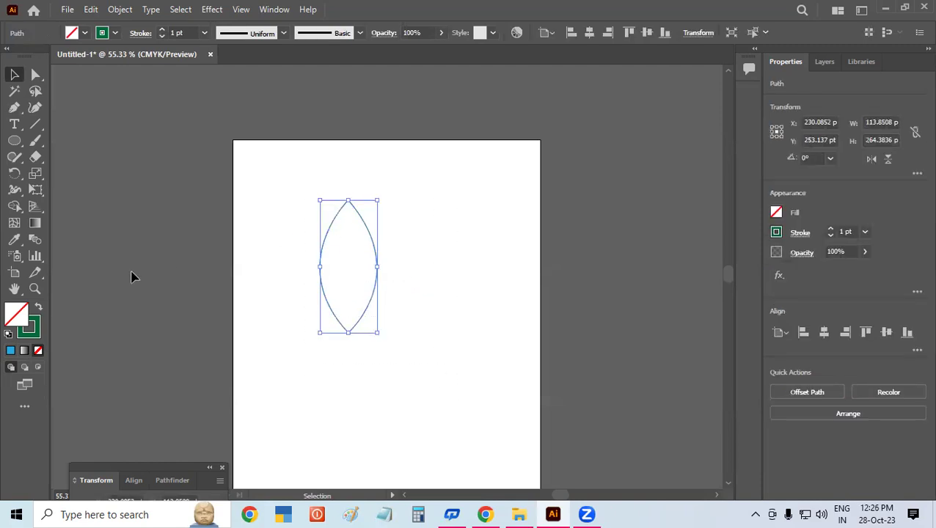
left_click(11, 349)
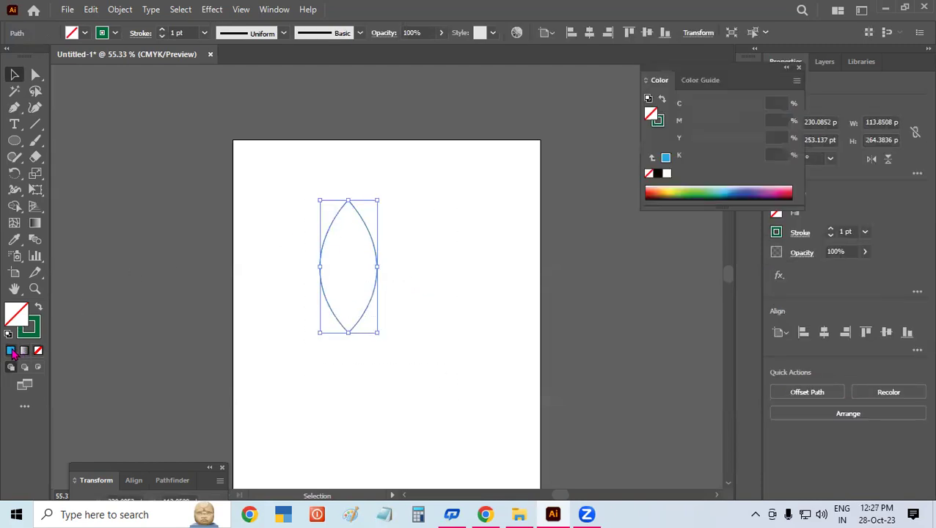
left_click(84, 33)
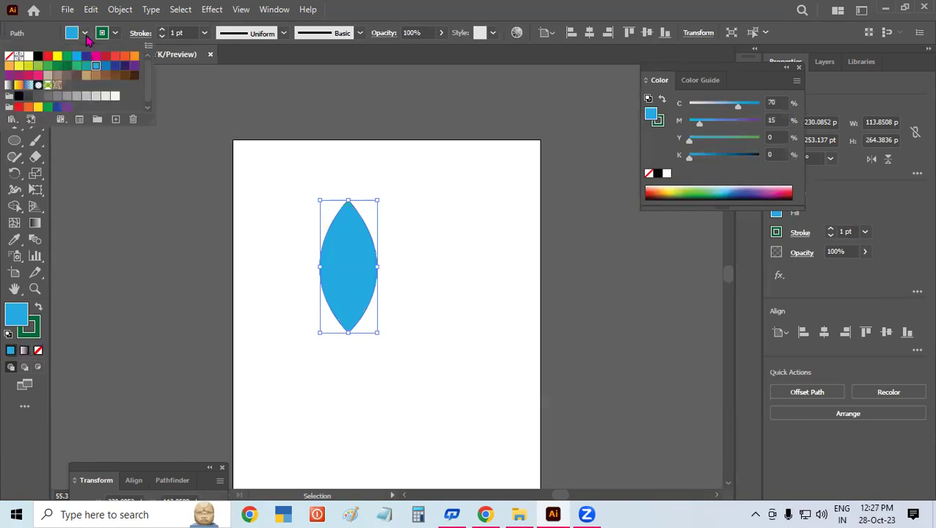
left_click(28, 56)
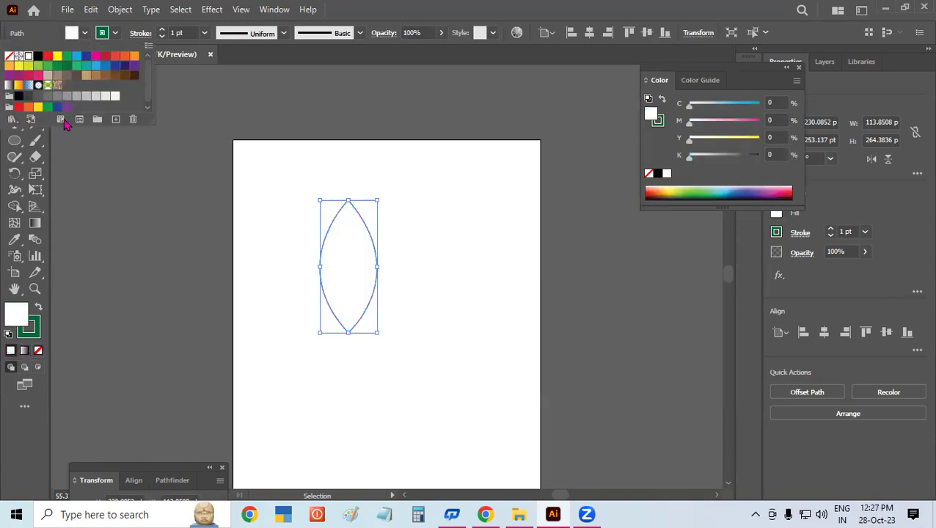
left_click(124, 150)
mouse_move(348, 268)
left_mouse_down()
mouse_move(580, 297)
mouse_move(591, 282)
left_mouse_up()
left_click(402, 292)
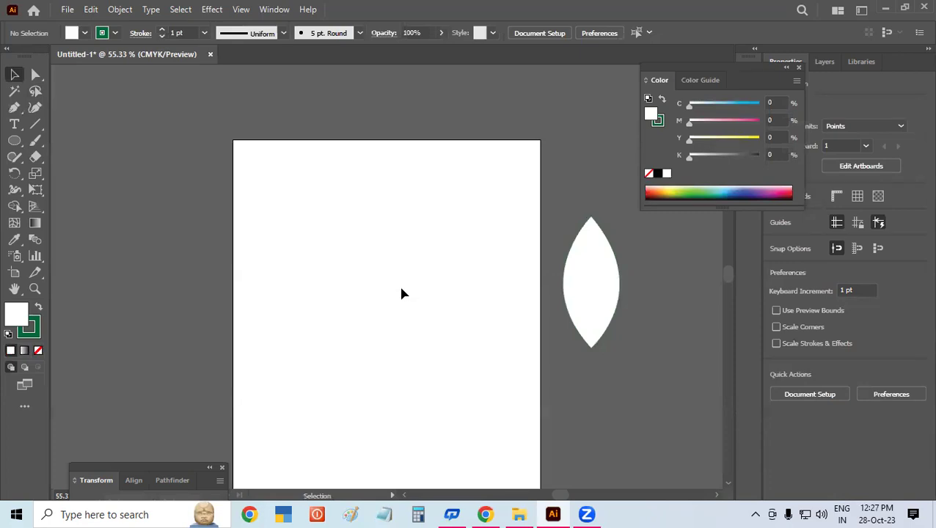
- Show the rulers, set a horizontal guide higher up, and pull a vertical guide across it
key("a")
key("ctrl+r")
key("v")
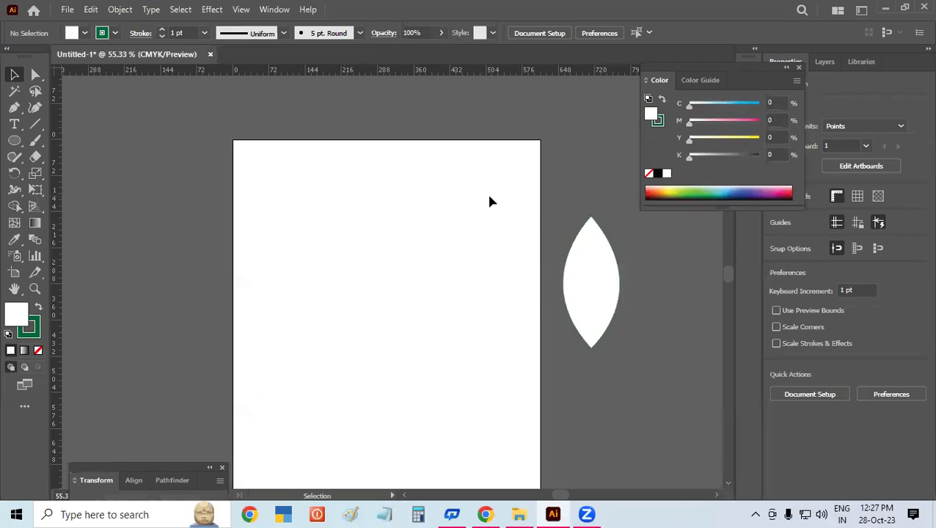
left_click_drag(416, 75, 377, 293)
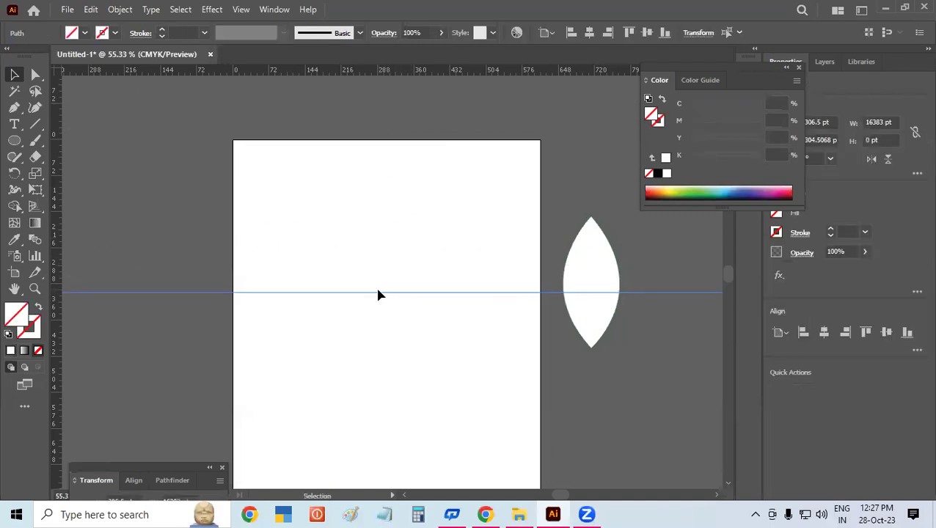
left_click_drag(379, 292, 377, 265)
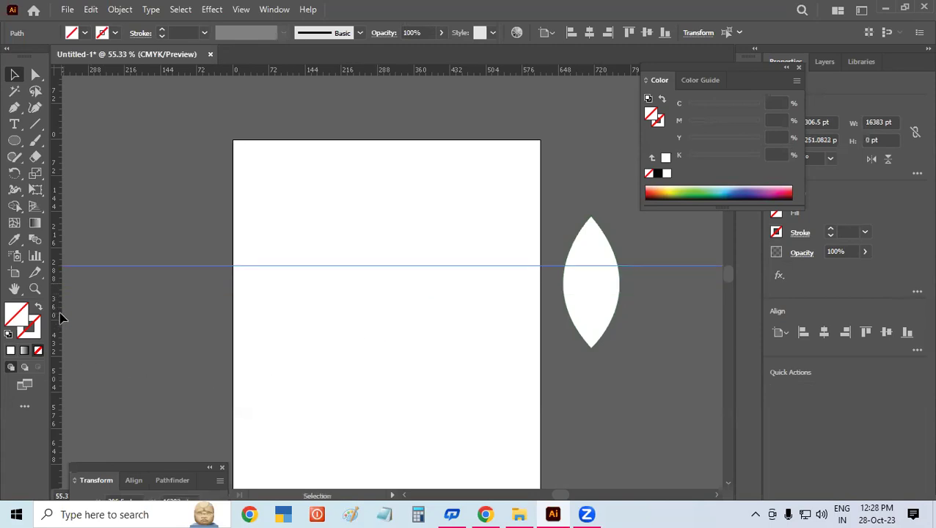
left_click_drag(57, 317, 388, 339)
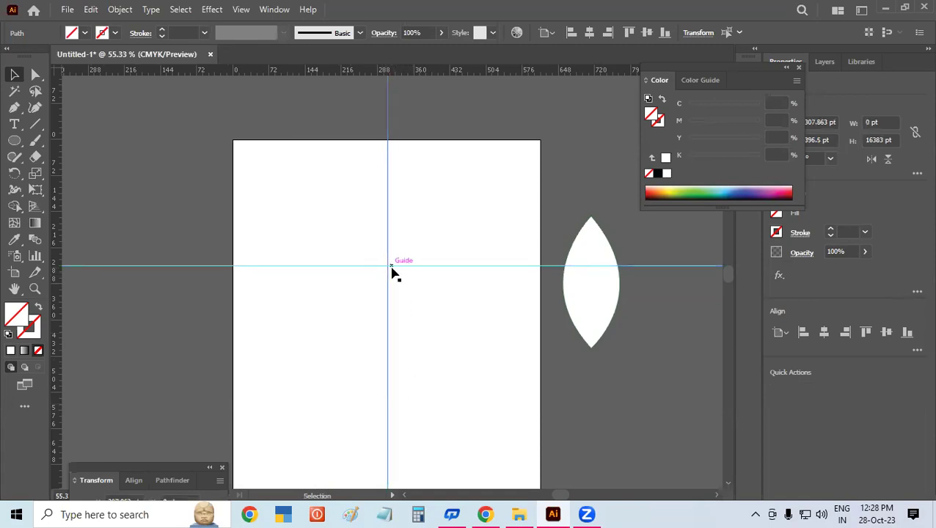
- Deselect the vertical guide now placed at the artboard's centre
left_click(271, 212)
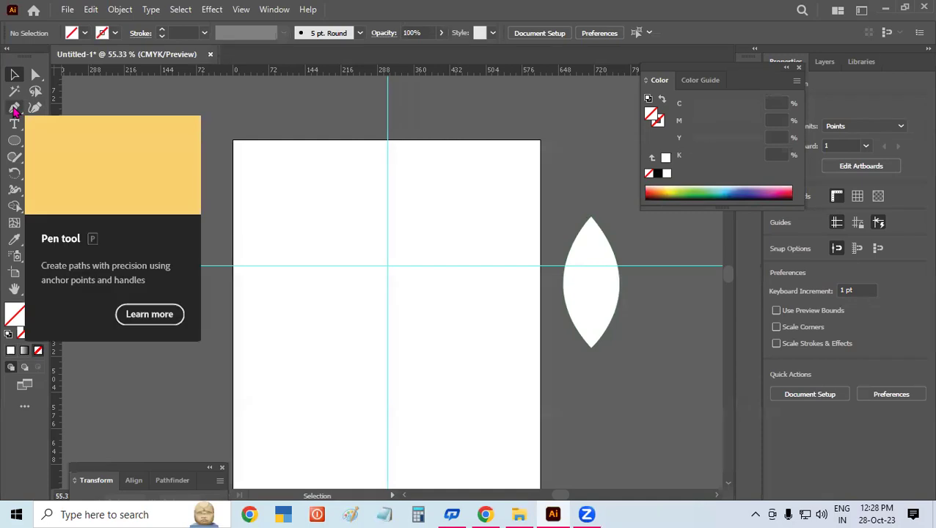
- Draw the heart's left half from the guide top, via a smooth upper-left point, to the guide below
key("p")
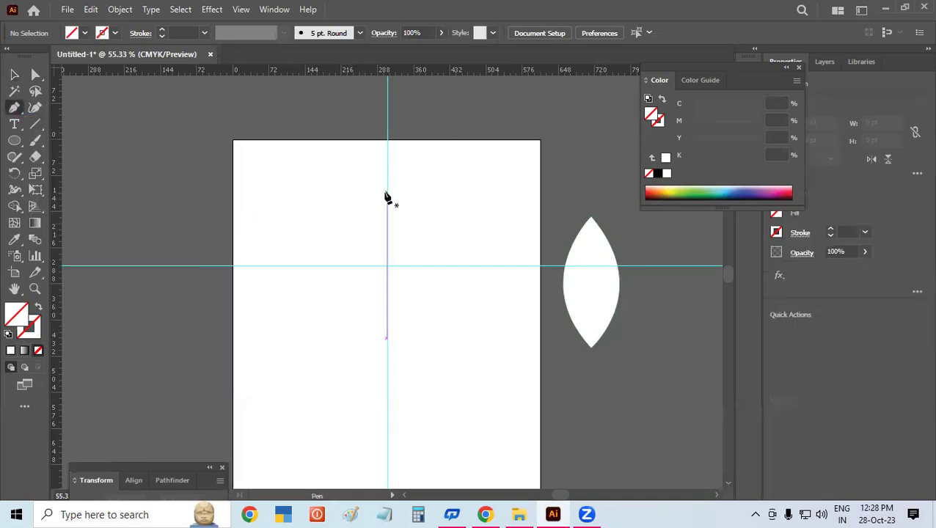
left_click(386, 193)
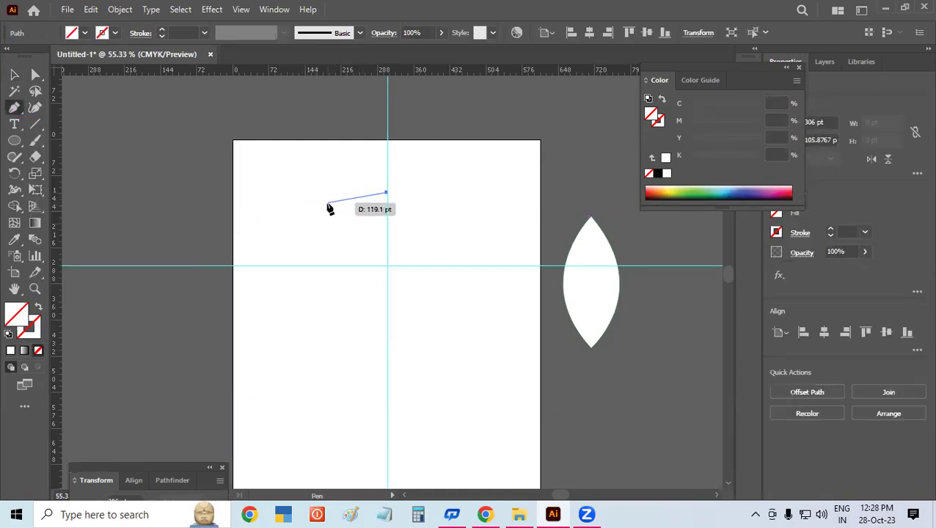
mouse_move(332, 205)
left_mouse_down()
mouse_move(351, 267)
mouse_move(336, 257)
left_mouse_up()
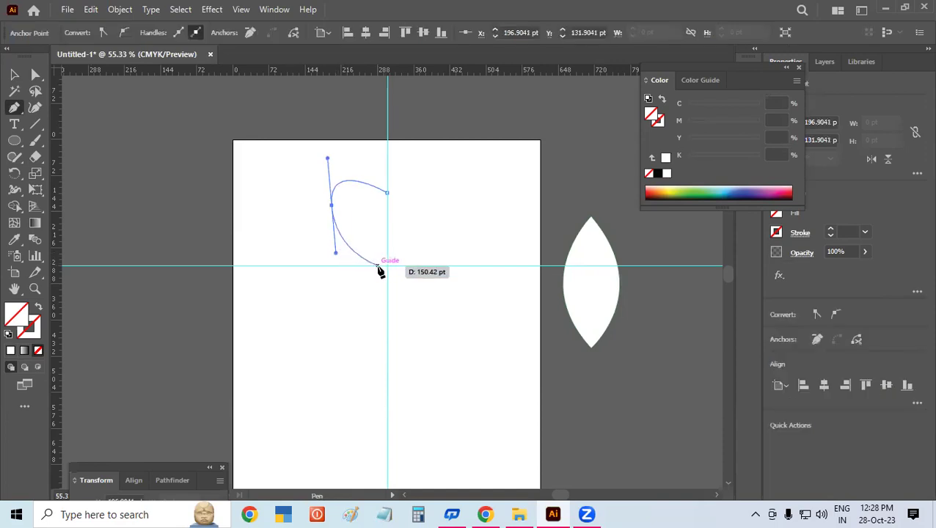
left_click(387, 302)
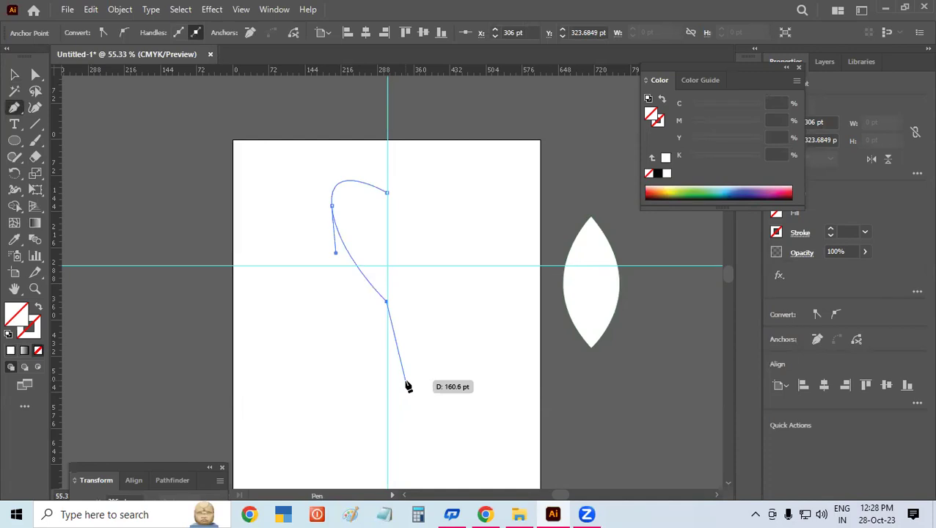
key("Escape")
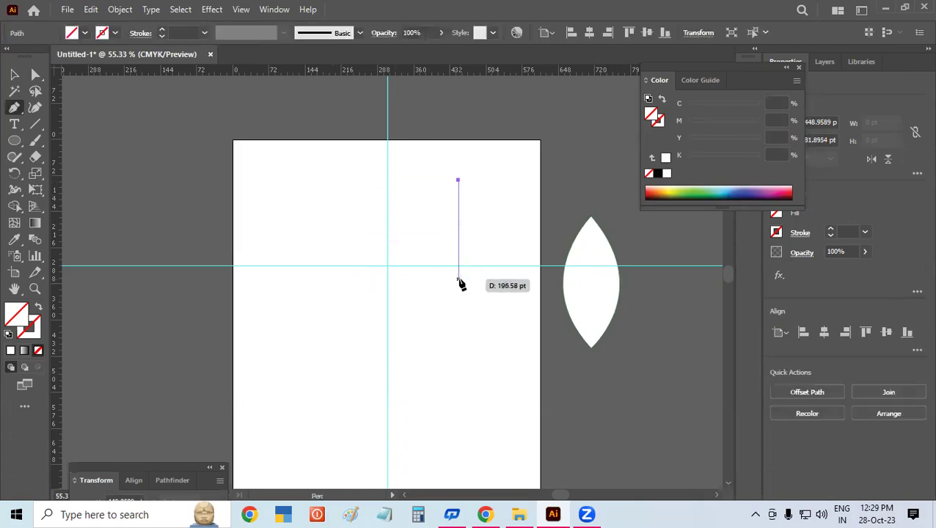
- Add a stray two-point angled path right of the guide
left_click(453, 305)
left_click(510, 215)
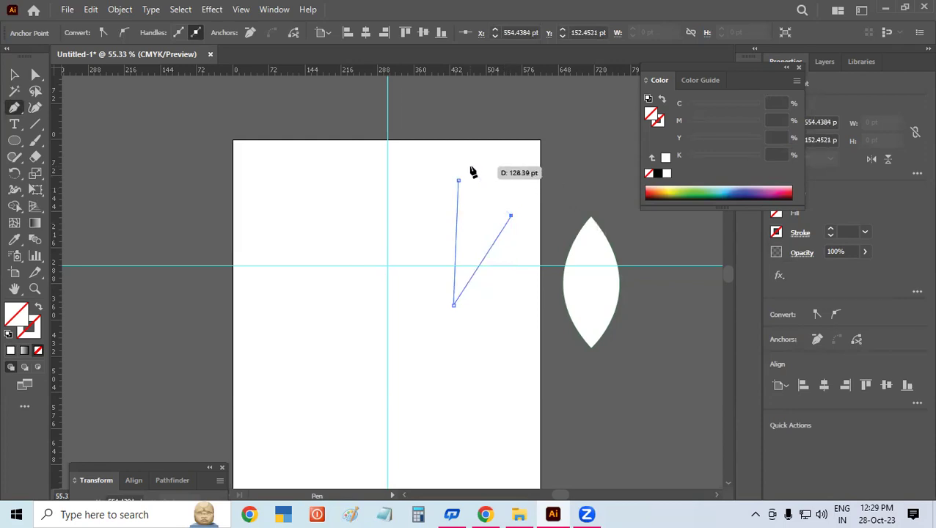
left_click(13, 76)
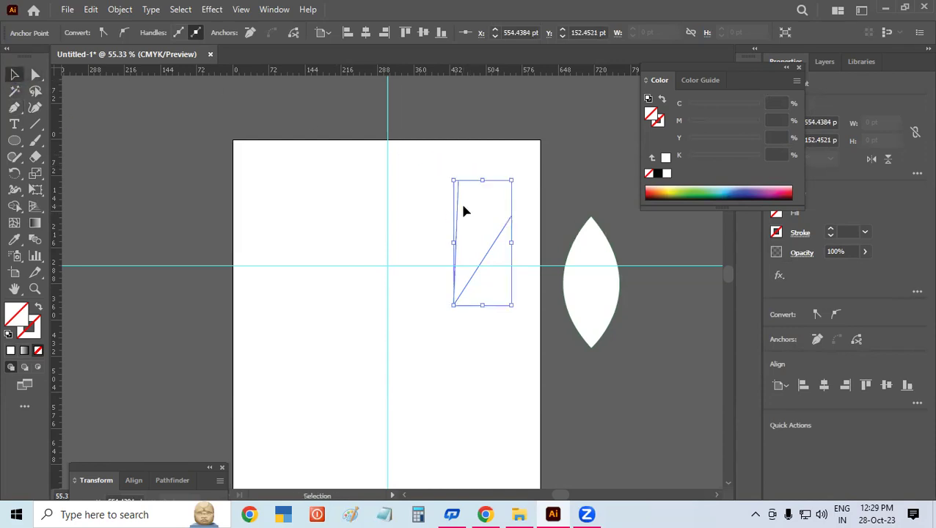
- Delete the stray path, the horizontal guide and the hidden leftover half-lens shape
key("Delete")
left_click(328, 207)
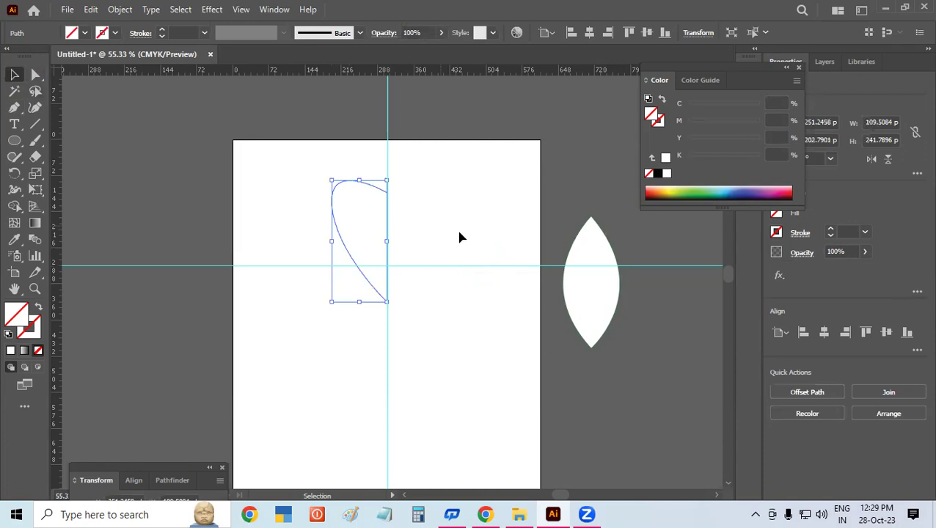
left_click_drag(459, 236, 517, 267)
key("Delete")
left_click_drag(266, 203, 409, 277)
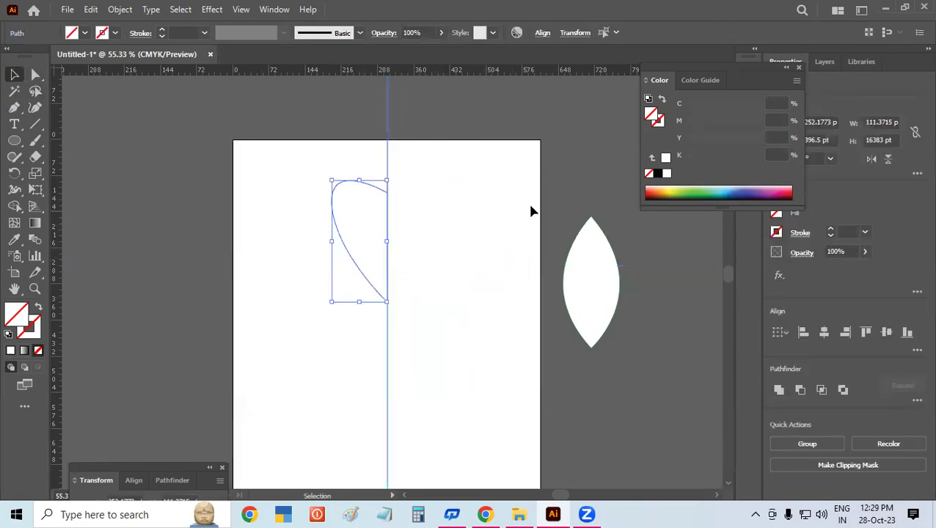
key("Delete")
- Give the half-heart curve a black 5 pt stroke
left_click_drag(291, 183, 456, 321)
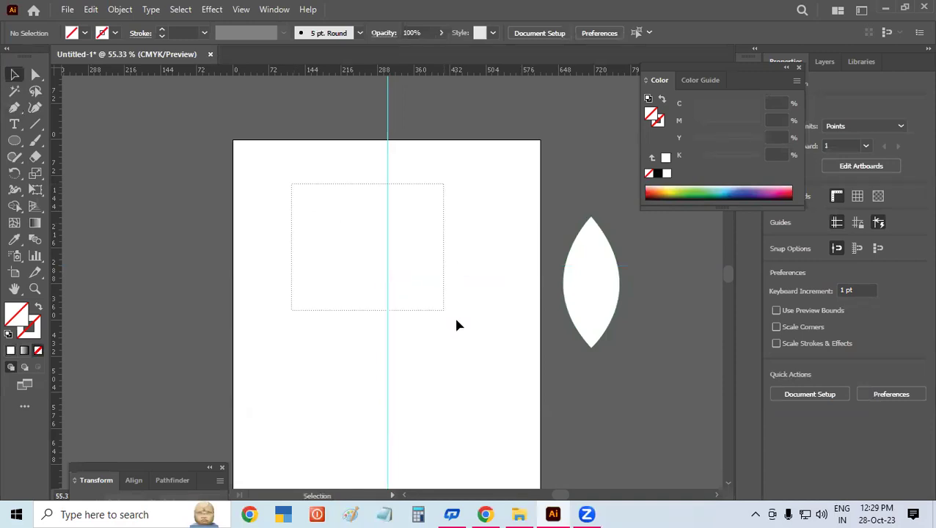
left_click(115, 33)
left_click(38, 57)
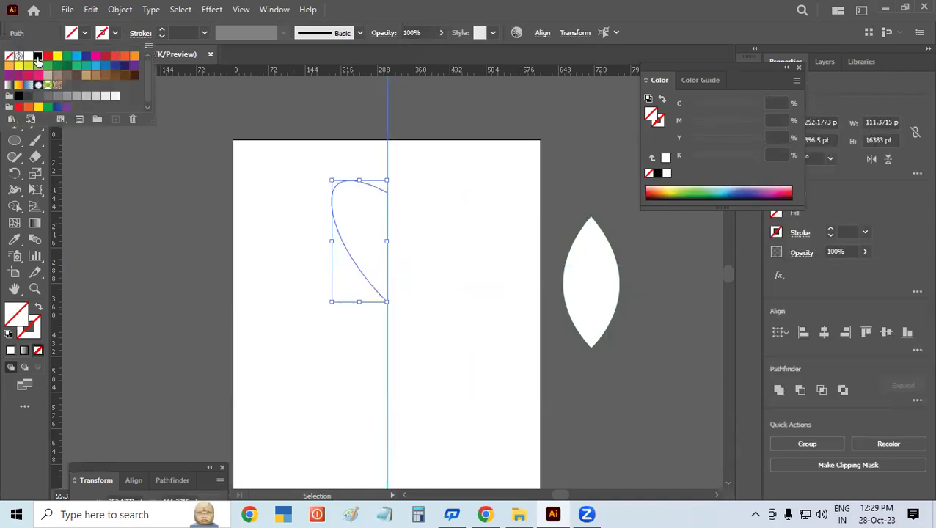
left_click(206, 34)
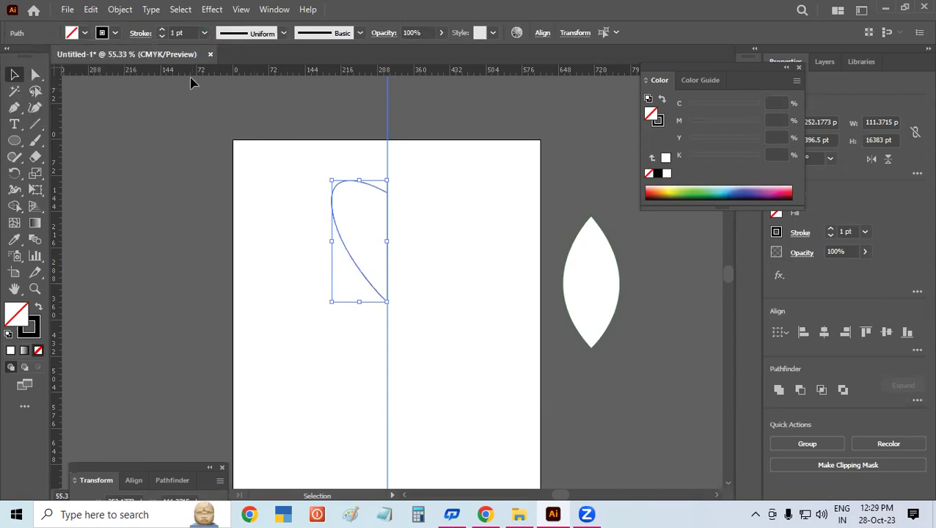
left_click(204, 33)
left_click(224, 154)
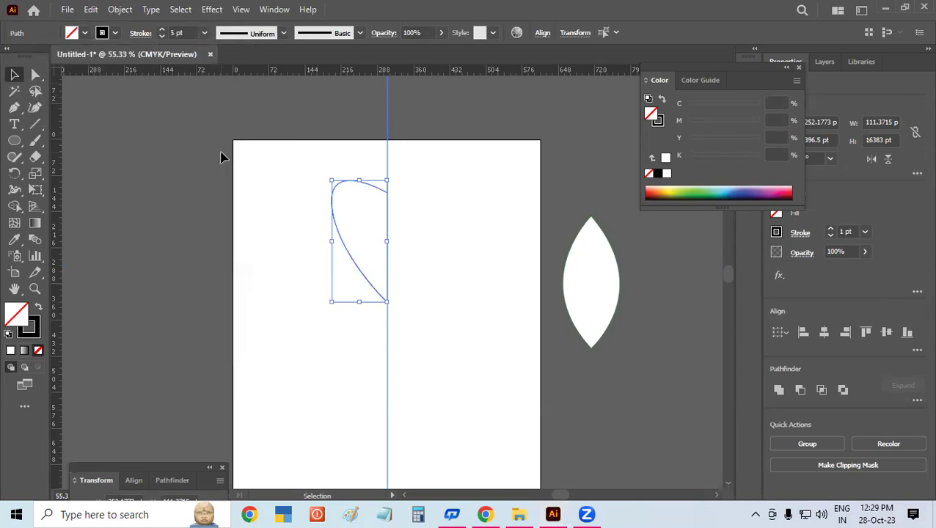
left_click(334, 322)
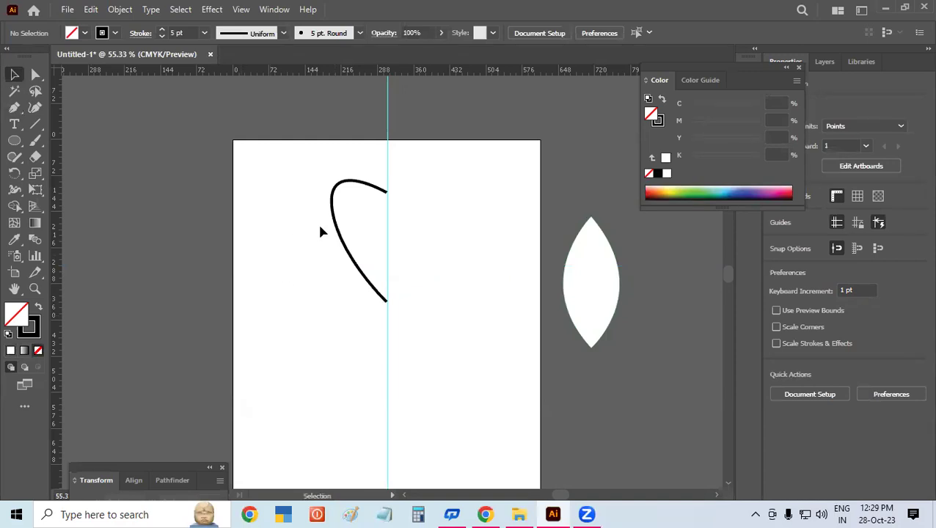
- Fill the half-heart curve with white
left_click(335, 212)
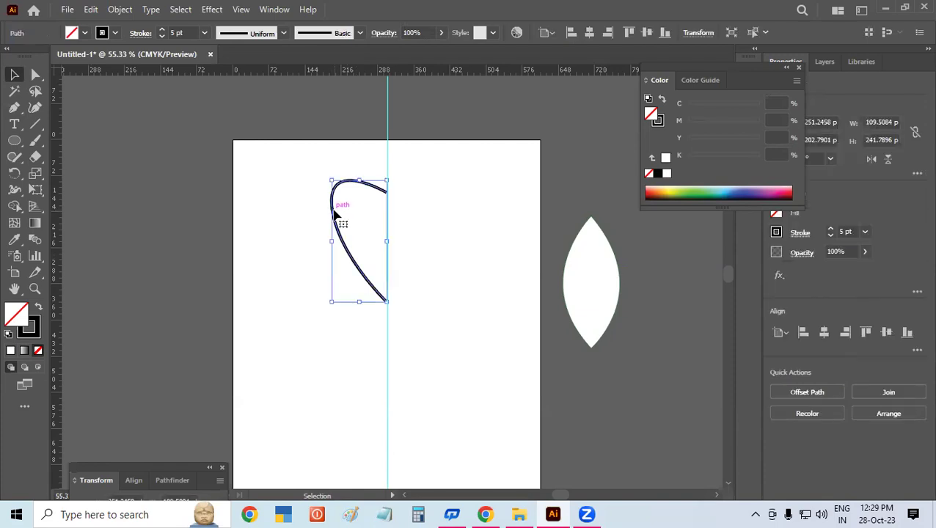
left_click(85, 33)
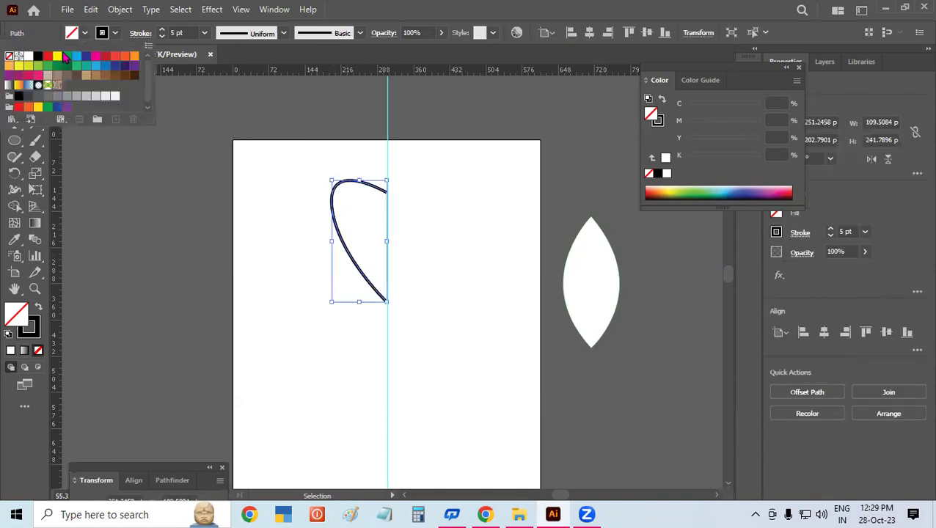
left_click(29, 57)
left_click(400, 262)
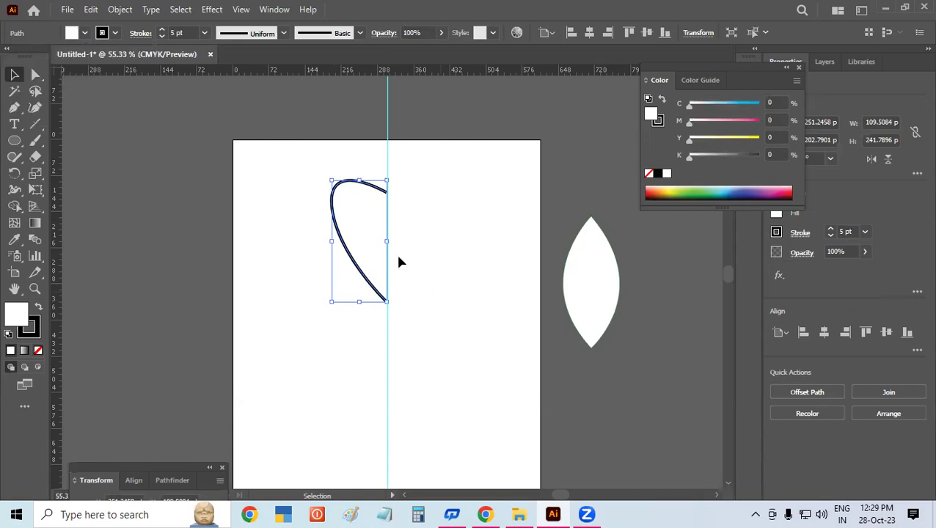
- Reflect a vertical-axis copy of the half-heart and drag it right to complete the heart
right_click(360, 235)
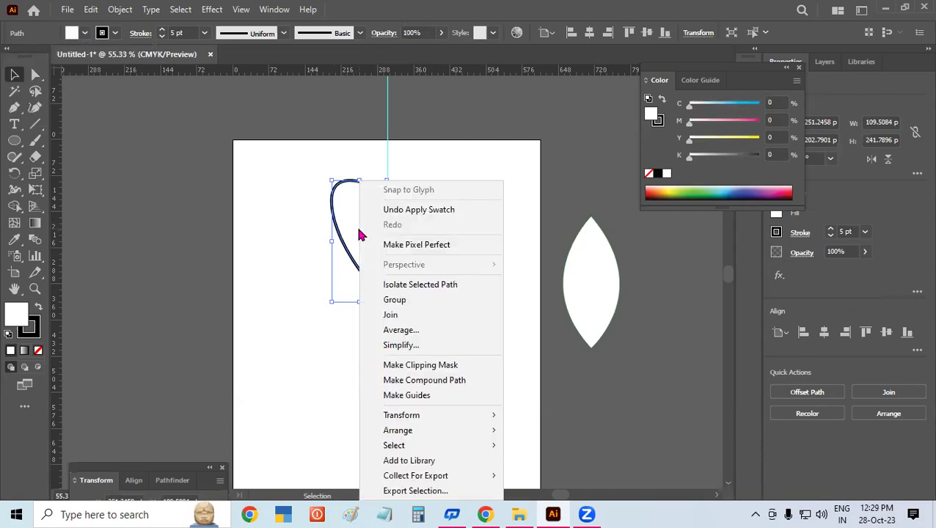
mouse_move(401, 415)
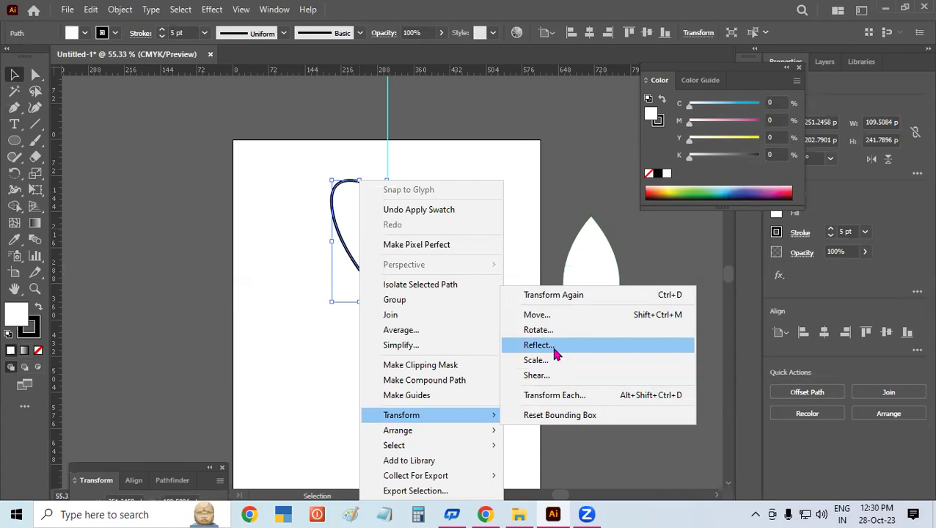
left_click(555, 351)
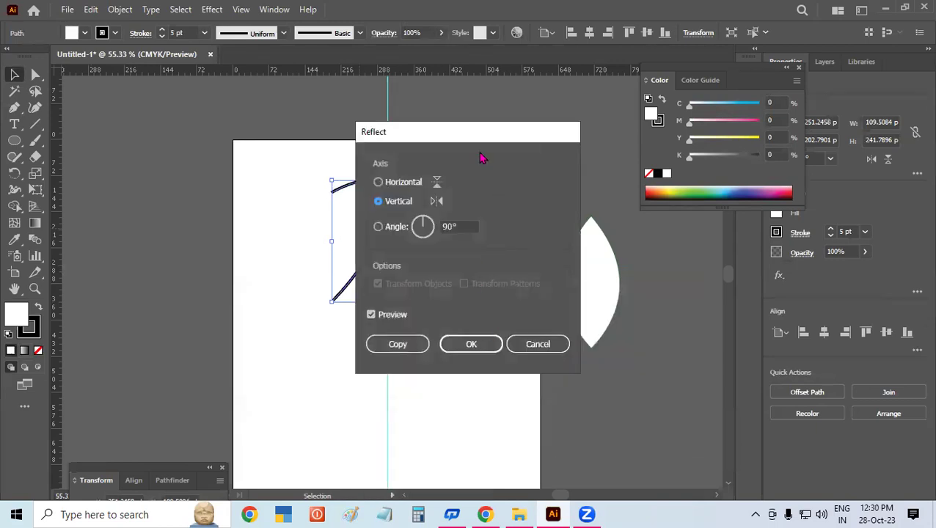
left_click_drag(461, 147, 619, 105)
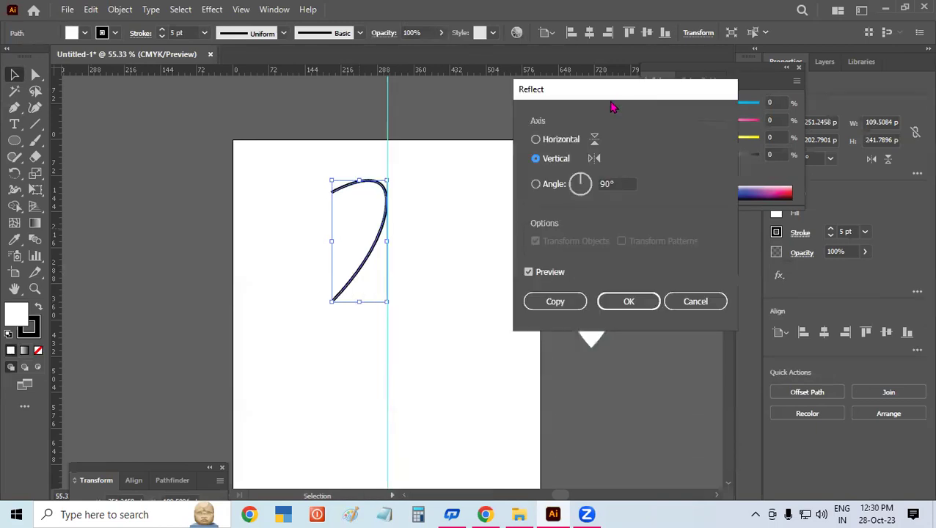
left_click(528, 272)
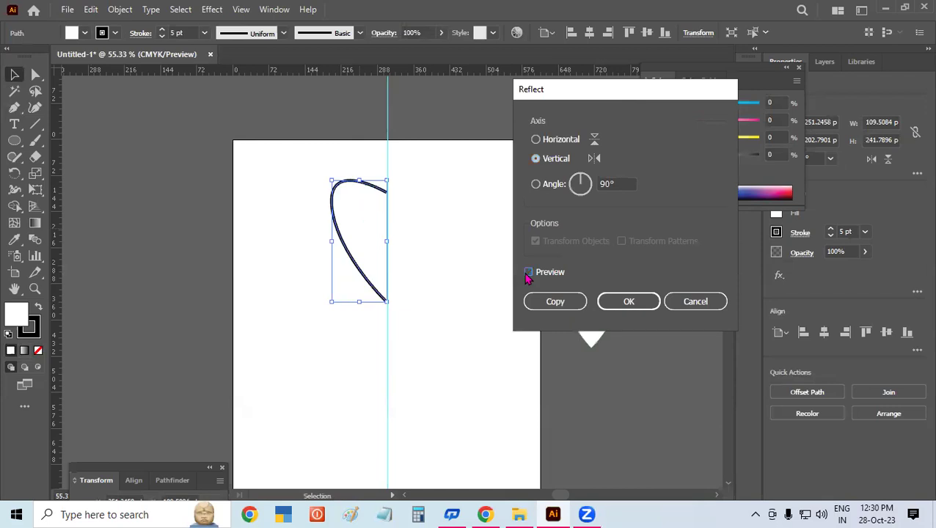
left_click(528, 272)
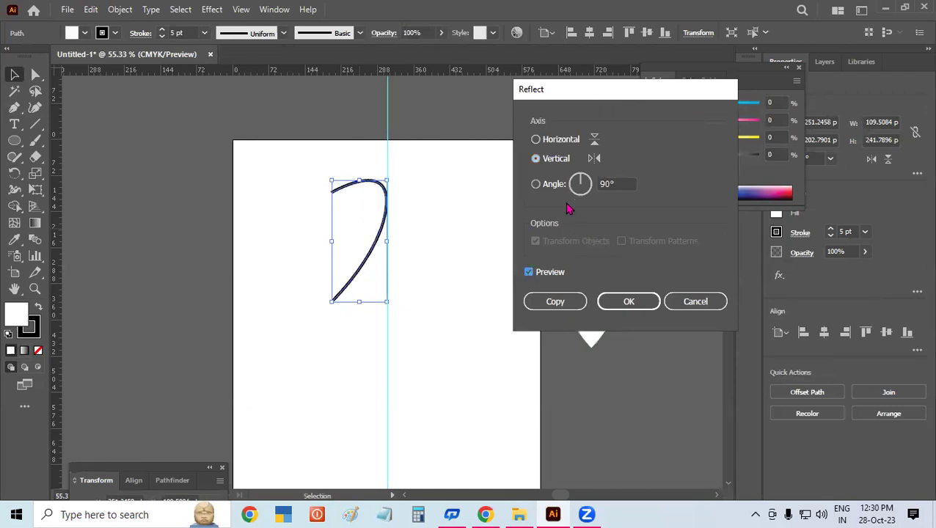
left_click(559, 146)
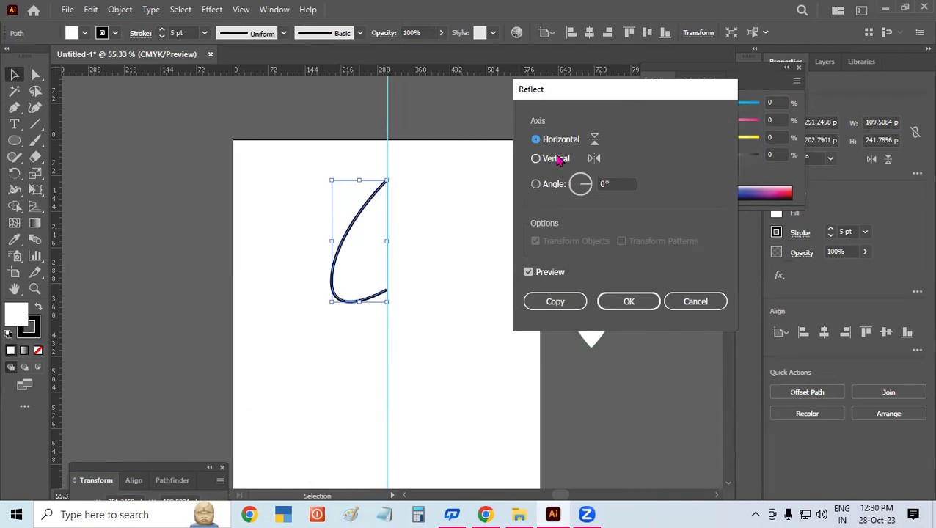
left_click(558, 159)
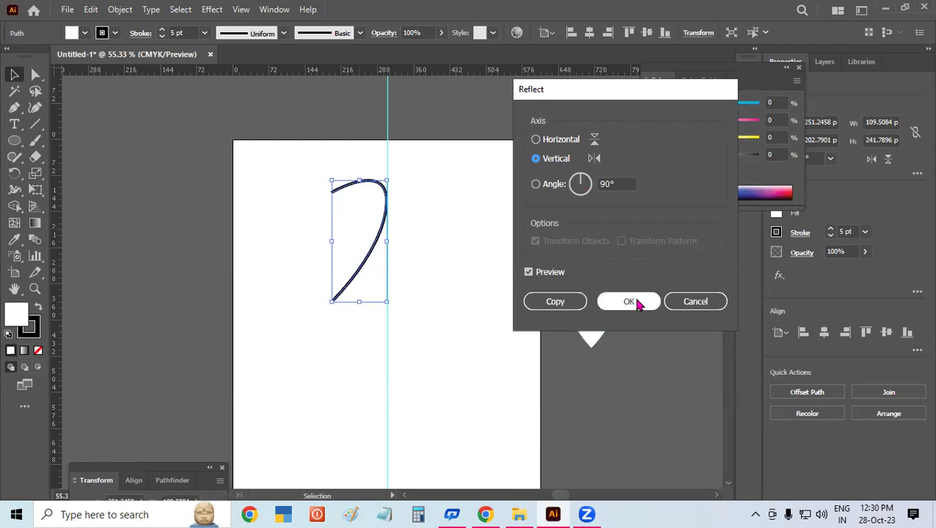
left_click(557, 303)
left_click_drag(365, 221, 418, 222)
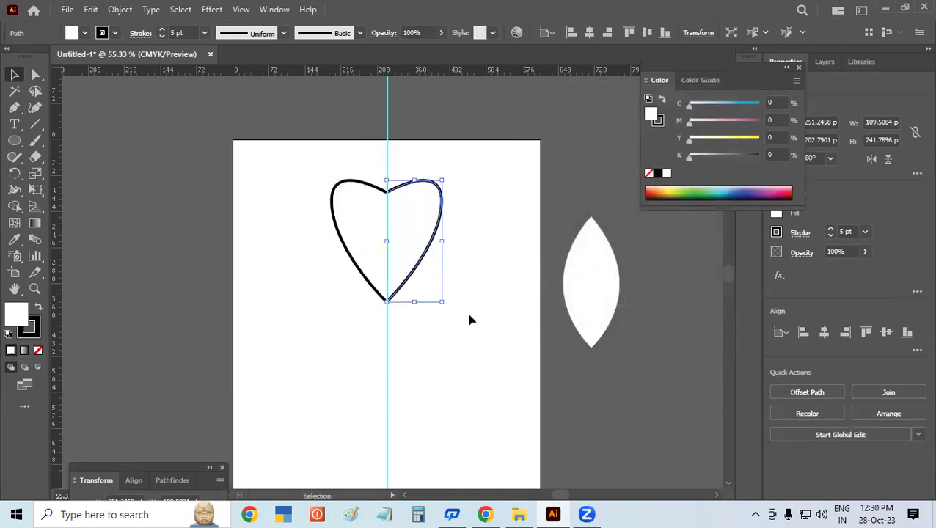
- Deselect the heart and delete the vertical guide
left_click(472, 317)
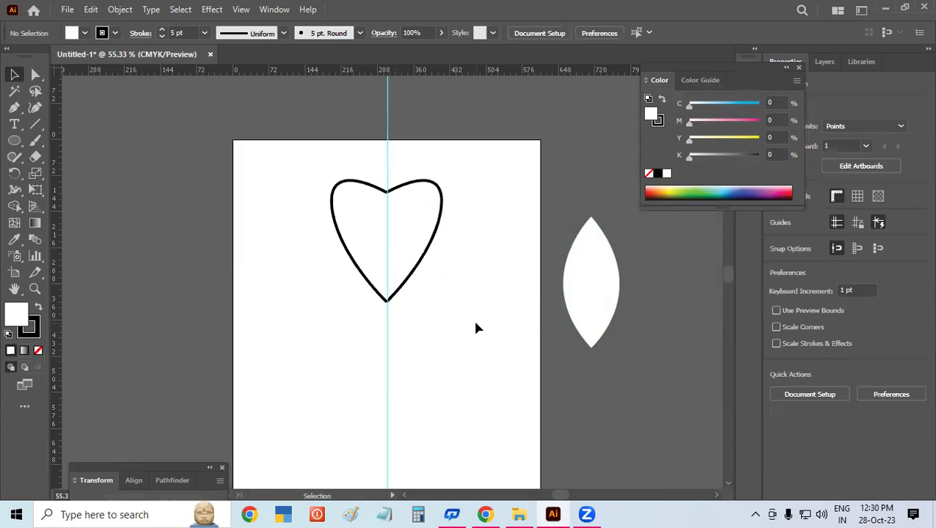
left_click_drag(387, 328, 409, 339)
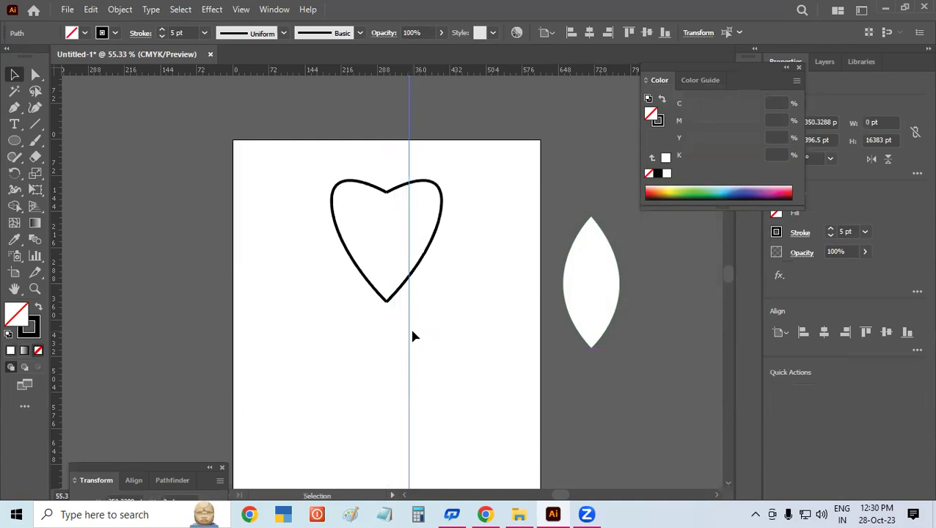
key("Delete")
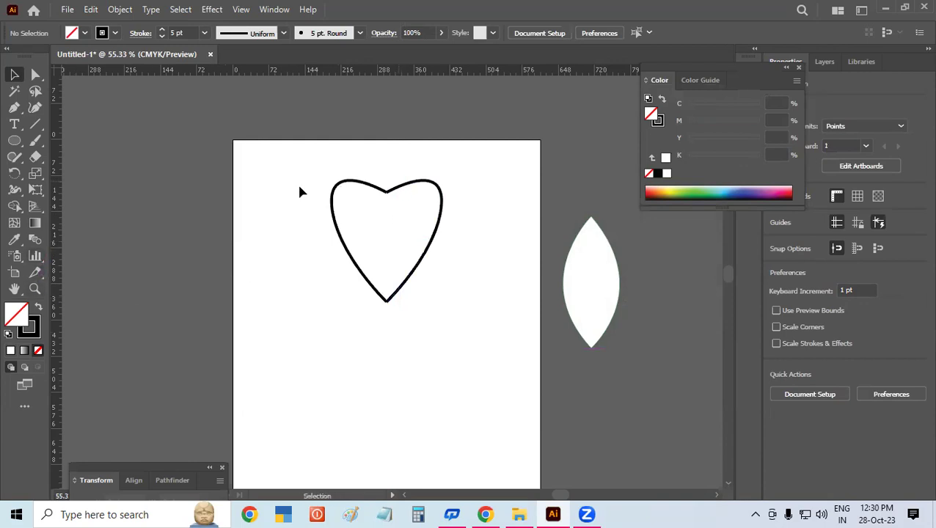
- Zoom in on the heart, then fit the whole artboard in the window with Ctrl+0
left_click(35, 288)
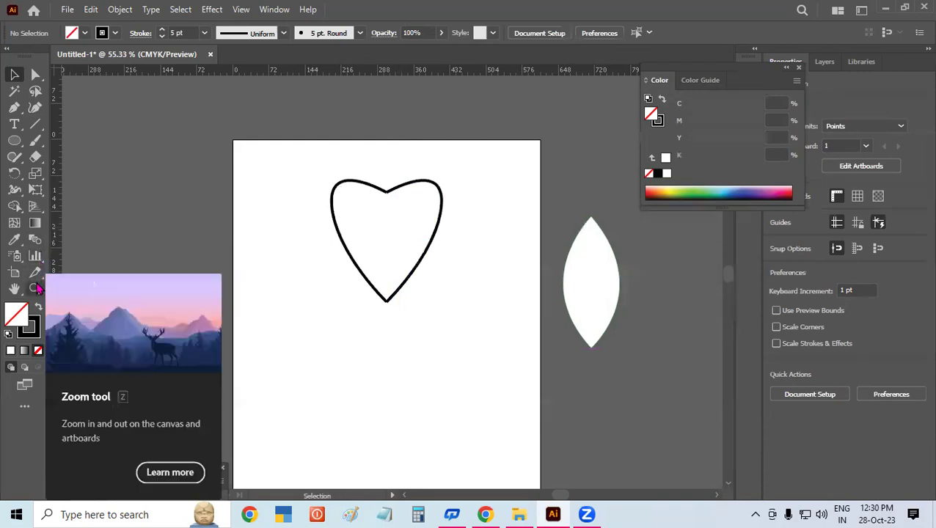
mouse_move(365, 159)
left_mouse_down()
mouse_move(549, 302)
mouse_move(641, 337)
left_mouse_up()
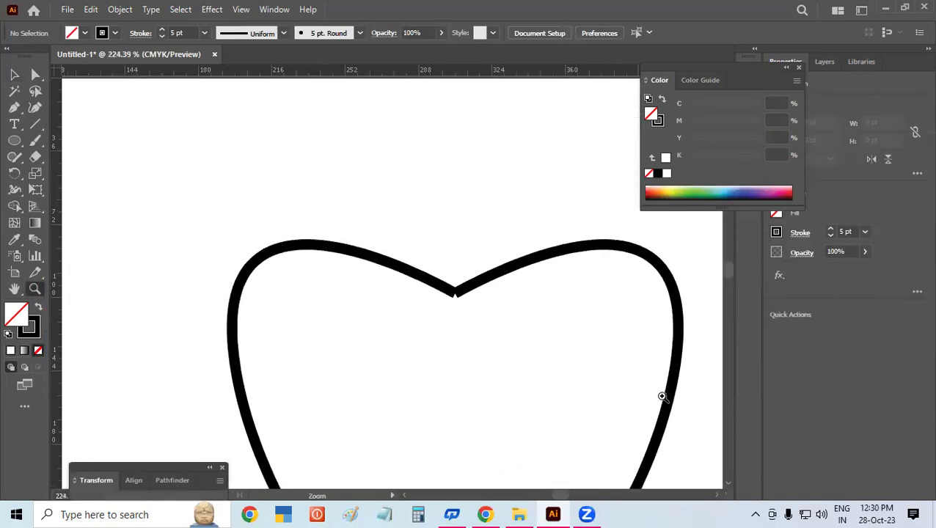
left_click(15, 74)
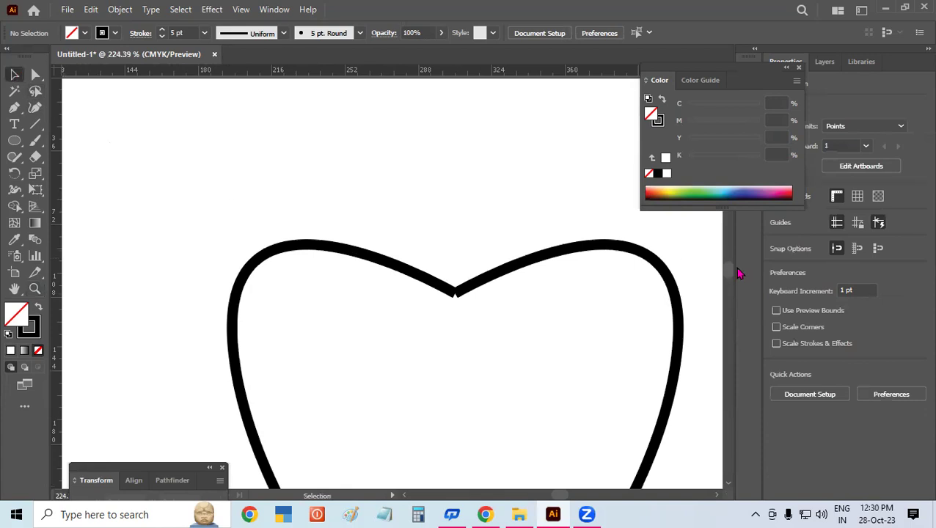
left_click(729, 484)
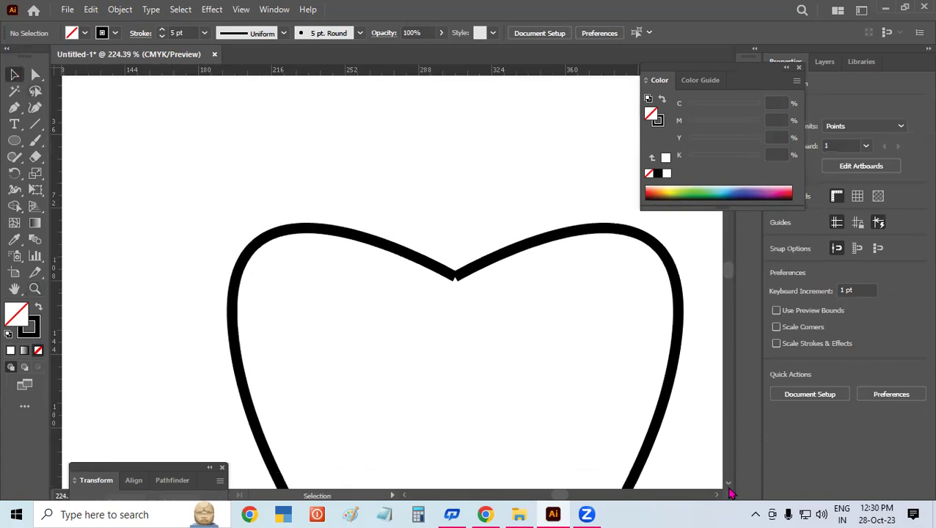
left_click(719, 498)
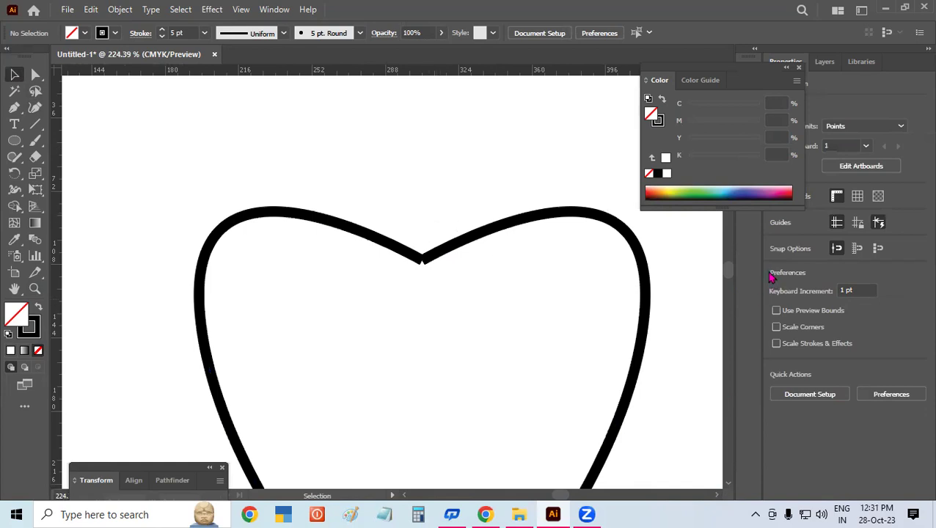
left_click(35, 288)
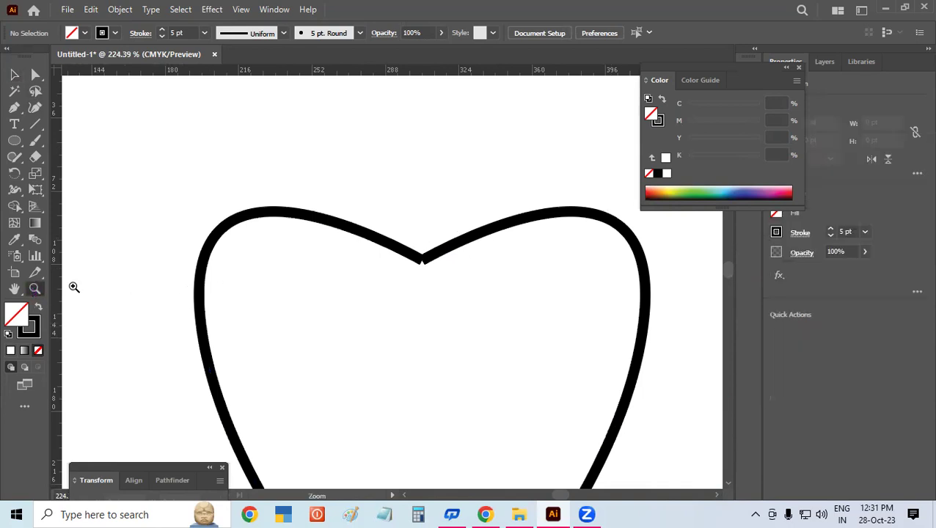
key("ctrl+0")
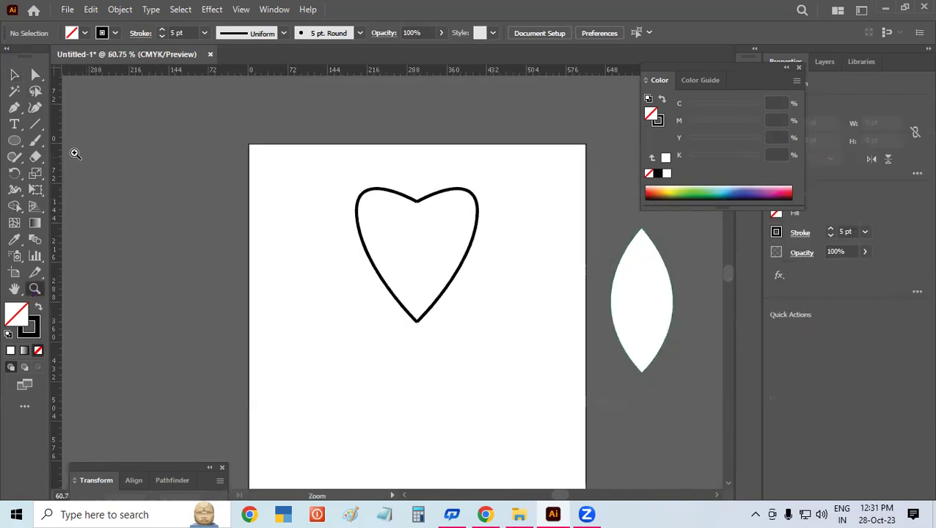
- Draw a near-vertical line and a right-slanting line left of the heart
left_click(31, 126)
mouse_move(271, 240)
left_mouse_down()
mouse_move(270, 403)
mouse_move(261, 407)
left_mouse_up()
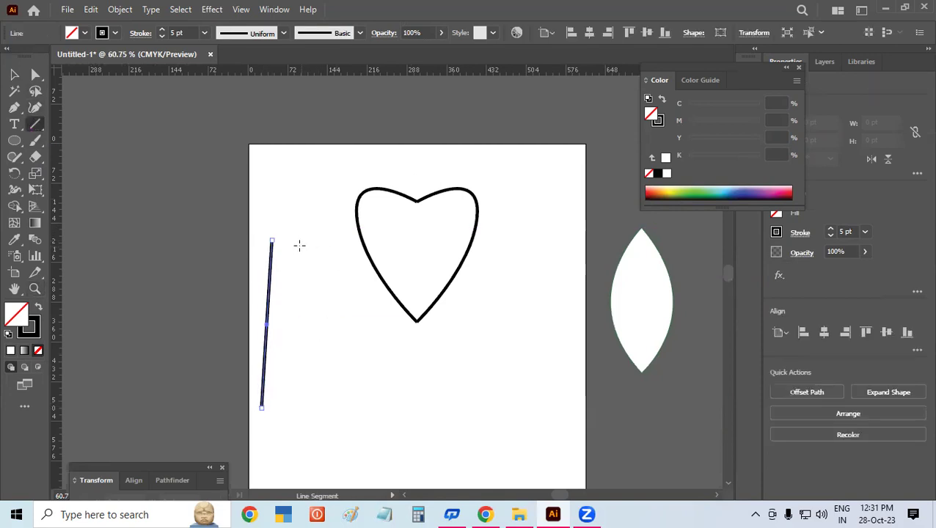
left_click_drag(293, 242, 352, 380)
left_click(14, 74)
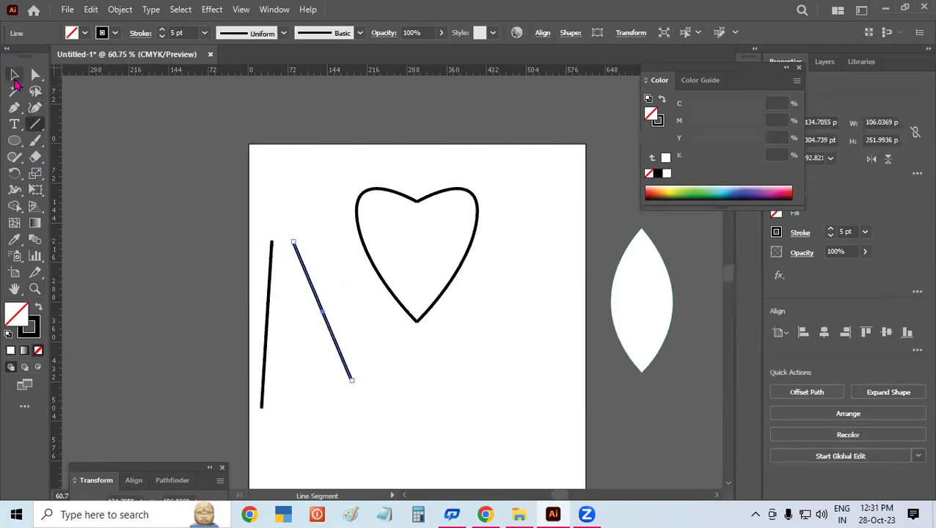
left_click(408, 361)
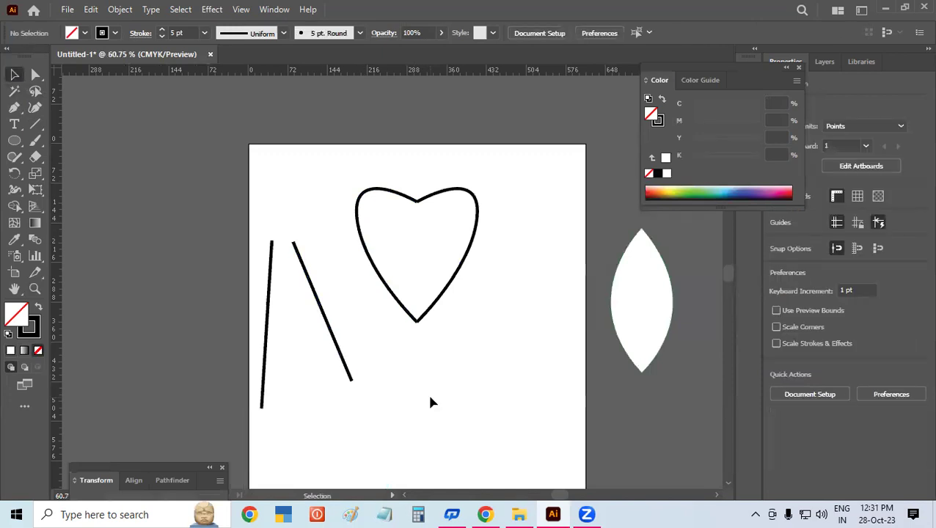
- Join the two lines' top anchors into one bent path
left_click(35, 74)
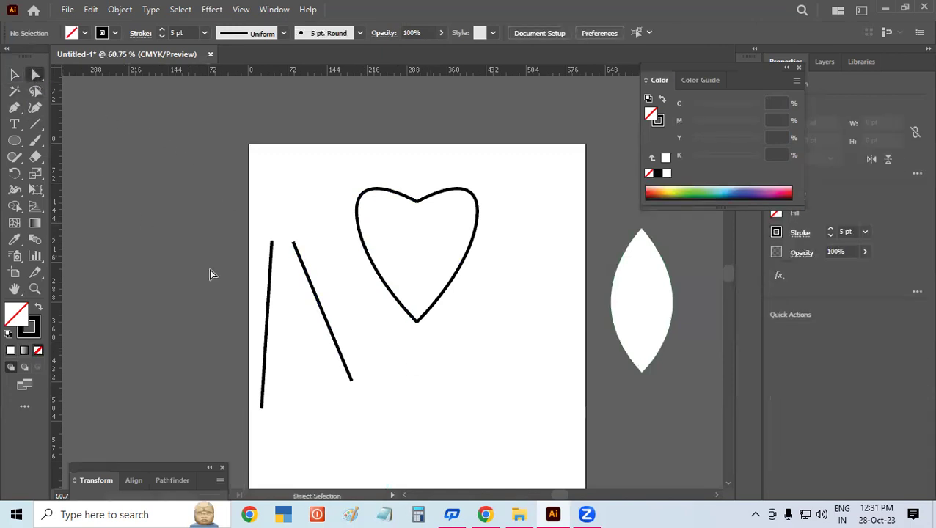
left_click_drag(264, 233, 316, 264)
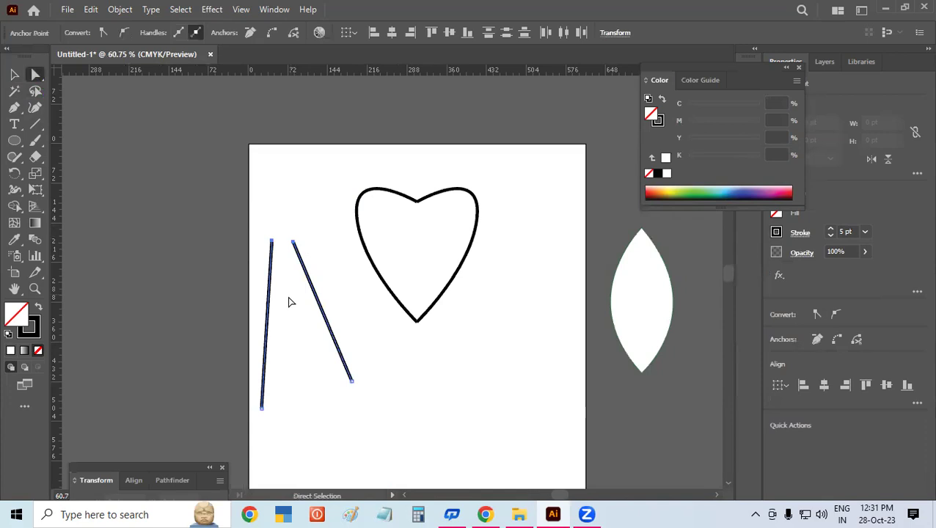
right_click(292, 244)
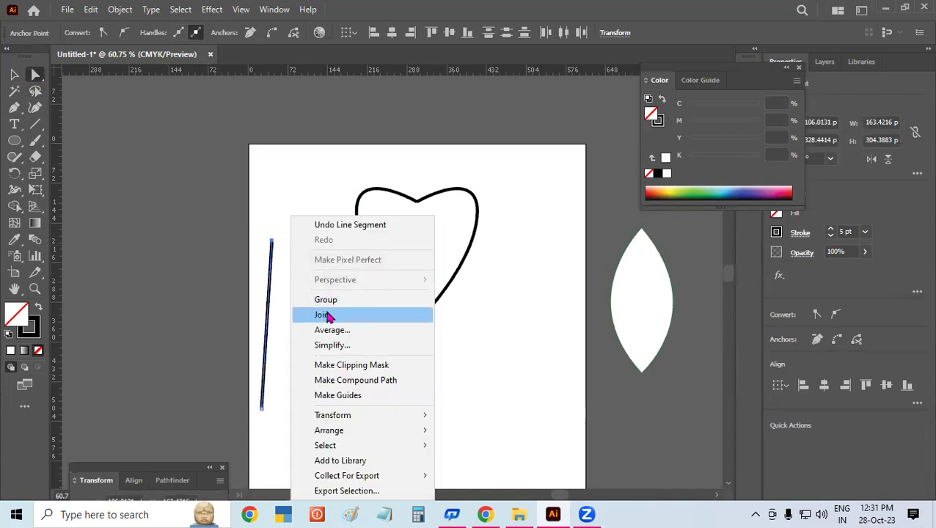
left_click(327, 315)
left_click(14, 74)
left_click(327, 217)
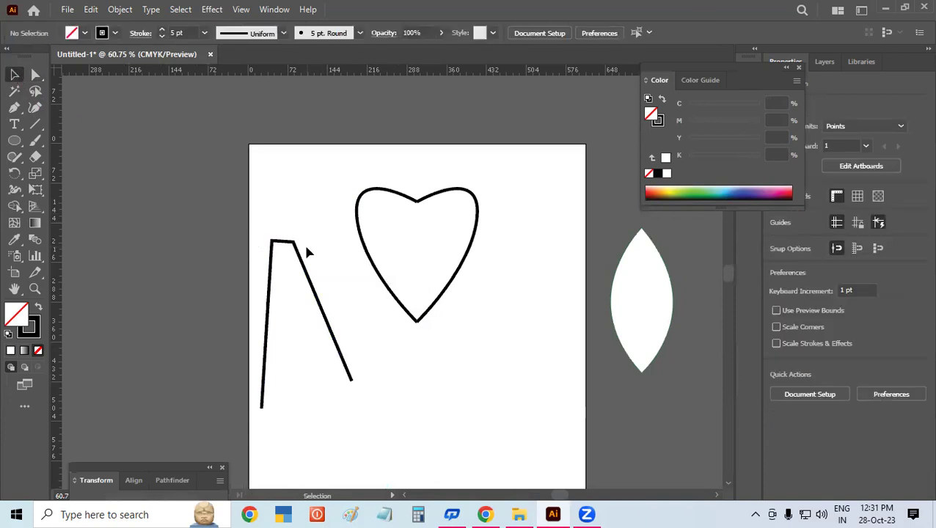
left_click(35, 288)
left_click(342, 242, "alt")
left_click_drag(306, 242, 506, 303)
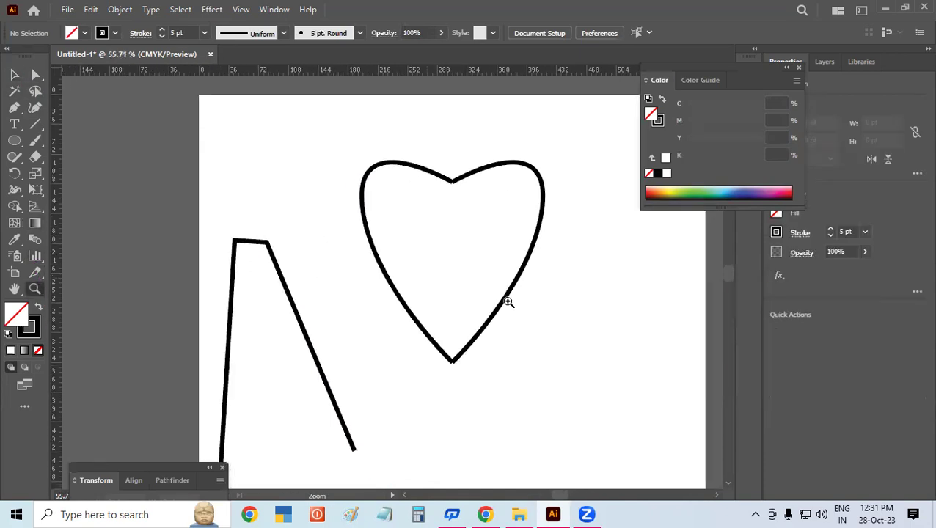
left_click_drag(176, 224, 390, 315)
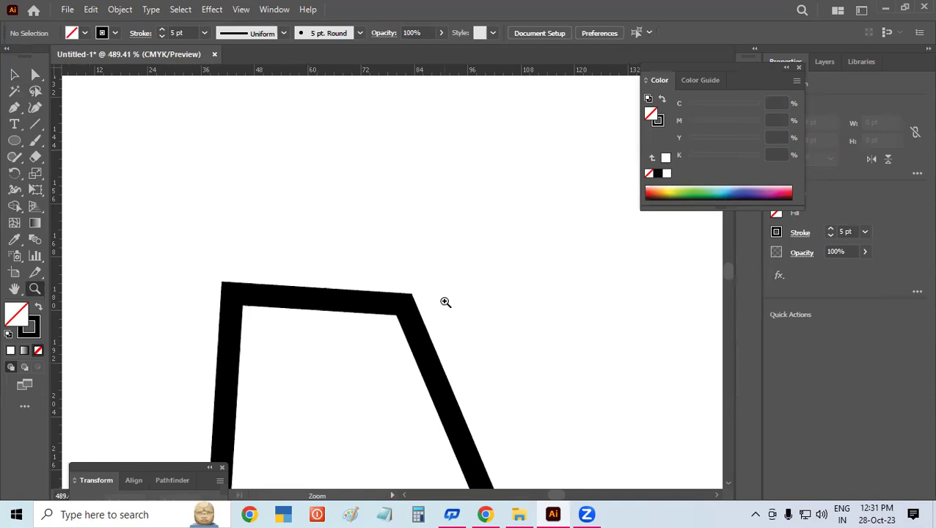
left_click_drag(443, 303, 230, 272)
left_click_drag(623, 286, 489, 296)
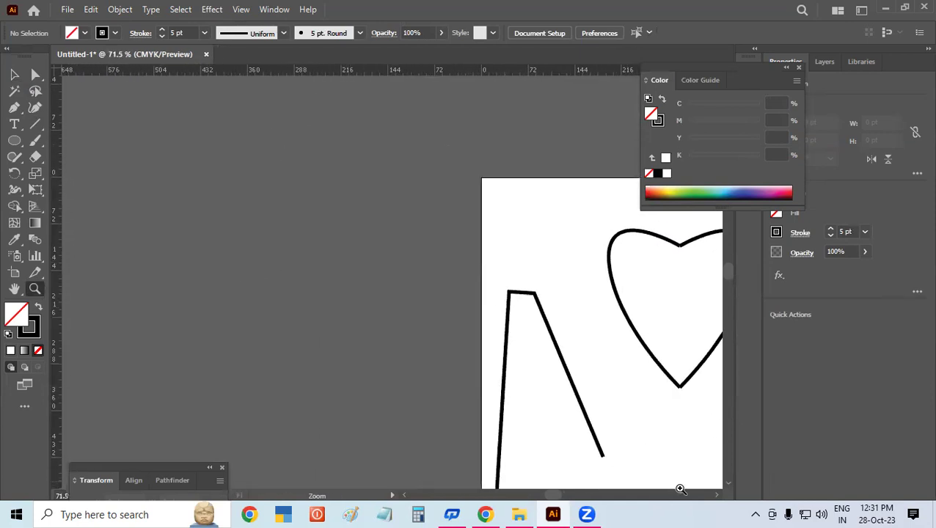
left_click(716, 496)
left_click(716, 496)
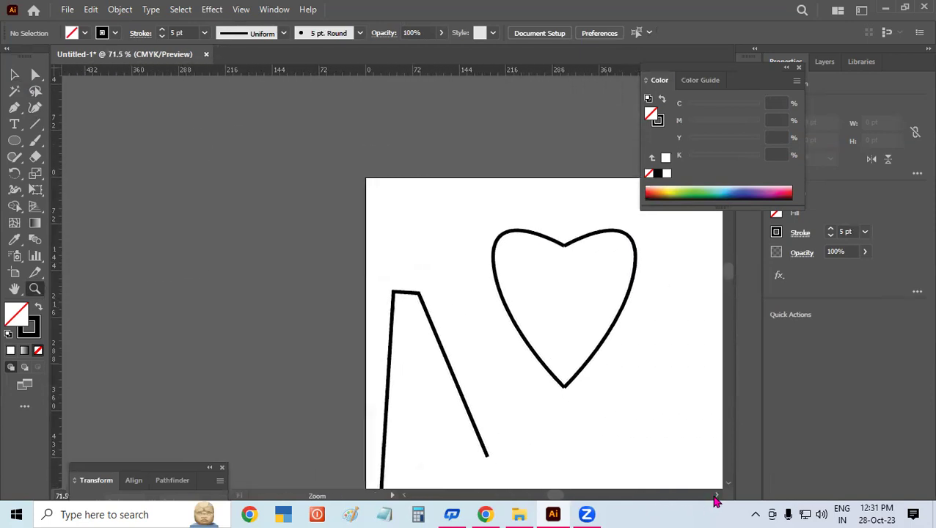
left_click(730, 485)
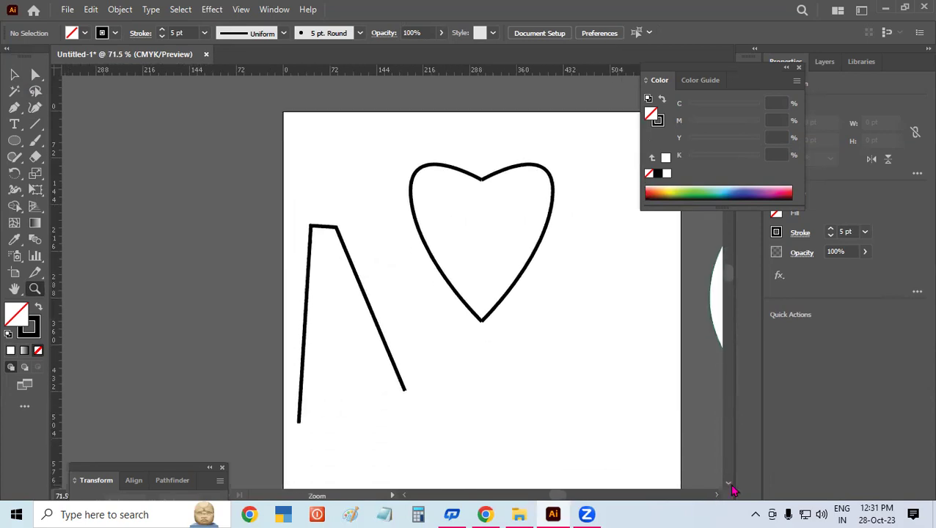
- Delete the short top segment connecting the two lines
left_click(14, 74)
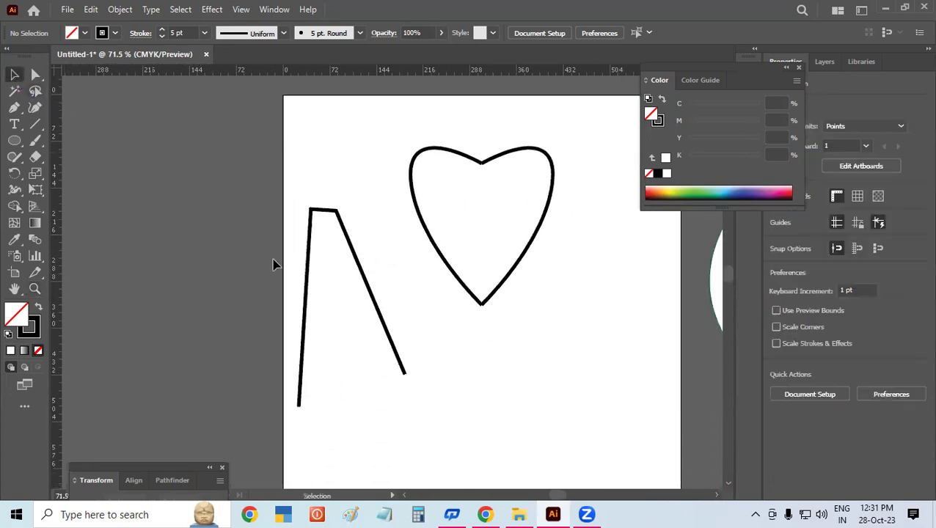
key("a")
left_click(329, 213)
key("Delete")
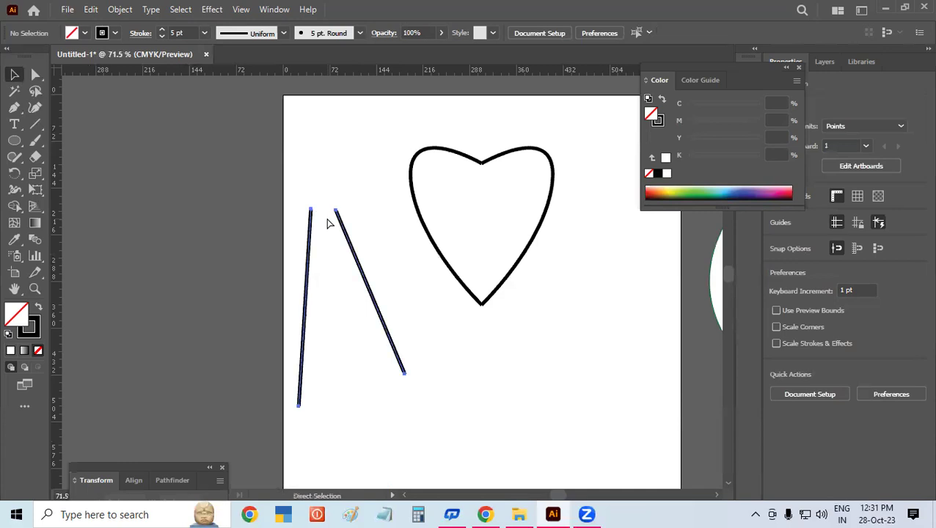
key("v")
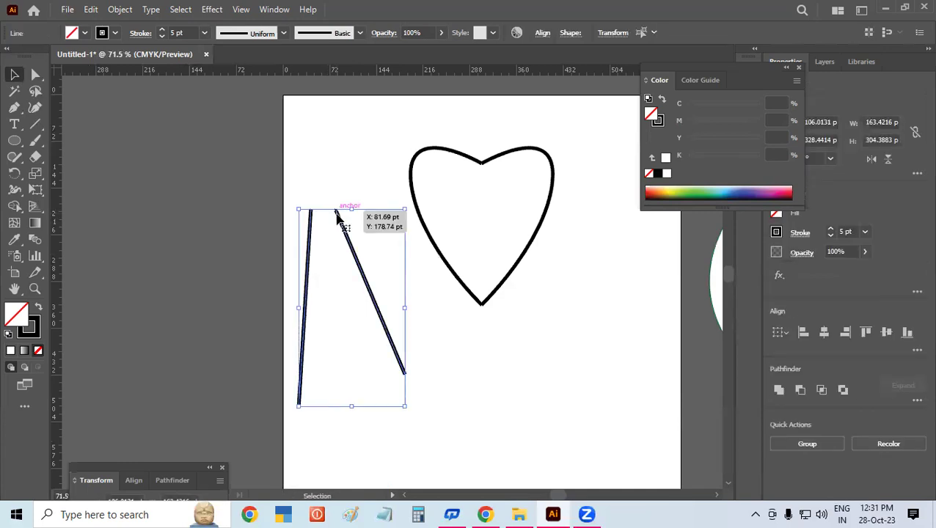
- Move the diagonal line about 33 pt left so its top nearly meets the vertical line's top
mouse_move(337, 212)
left_mouse_down()
mouse_move(324, 217)
mouse_move(331, 197)
mouse_move(331, 218)
mouse_move(318, 214)
left_mouse_up()
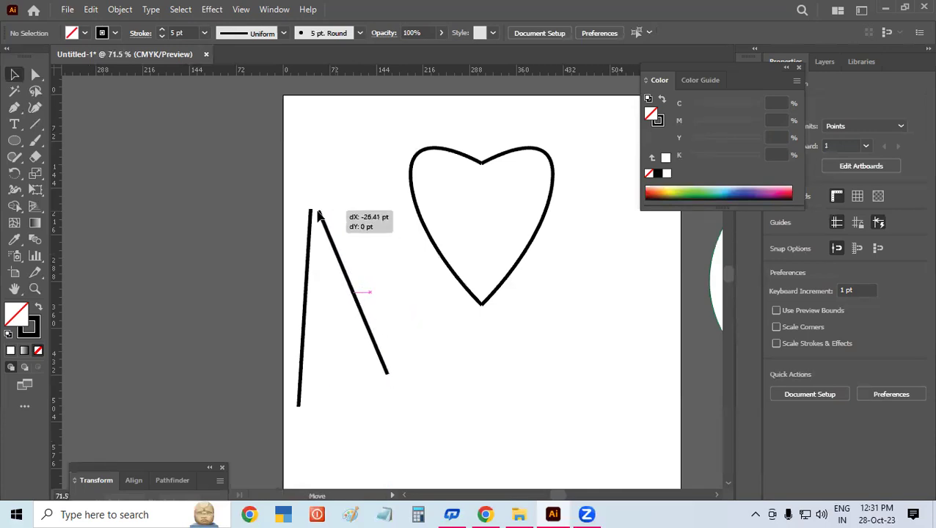
left_click_drag(318, 214, 314, 211)
left_click(327, 190)
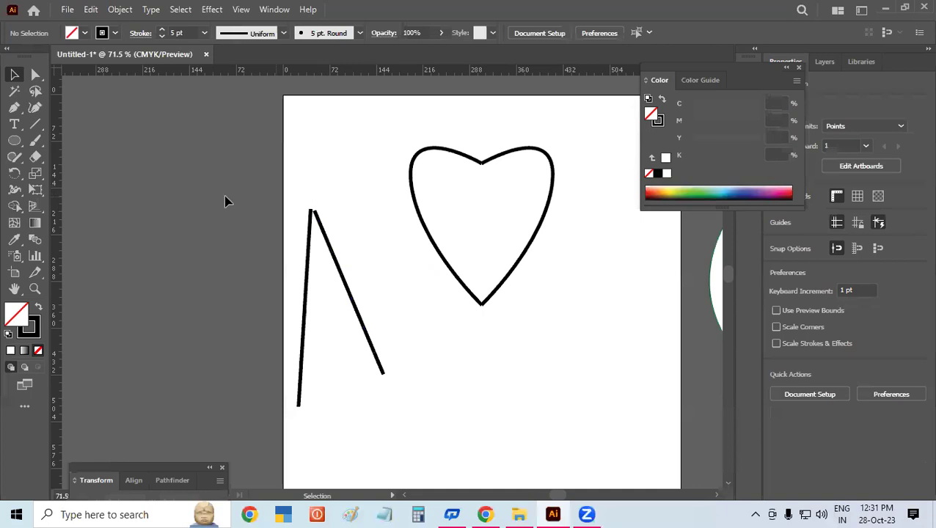
left_click(34, 288)
- Zoom in and average the top end points of both thick lines to one spot
mouse_move(302, 201)
left_mouse_down()
mouse_move(410, 274)
mouse_move(518, 294)
left_mouse_up()
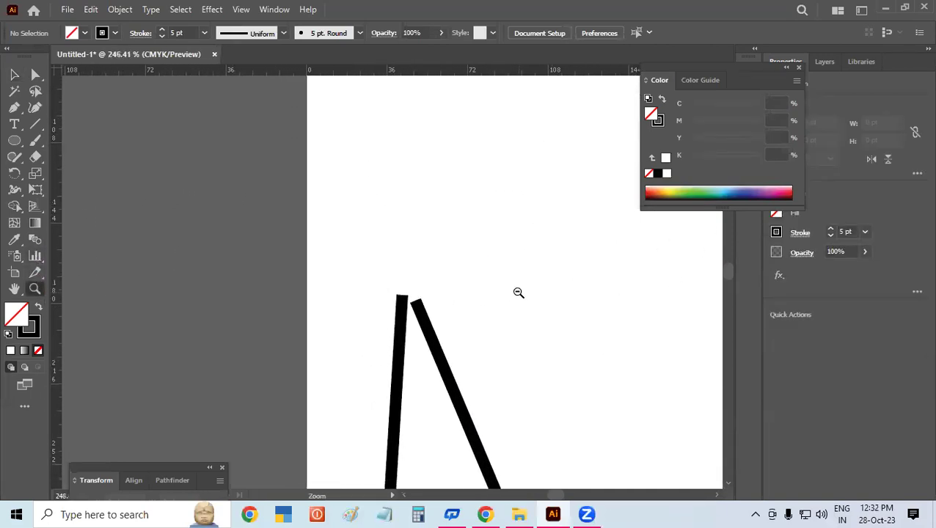
left_click(35, 74)
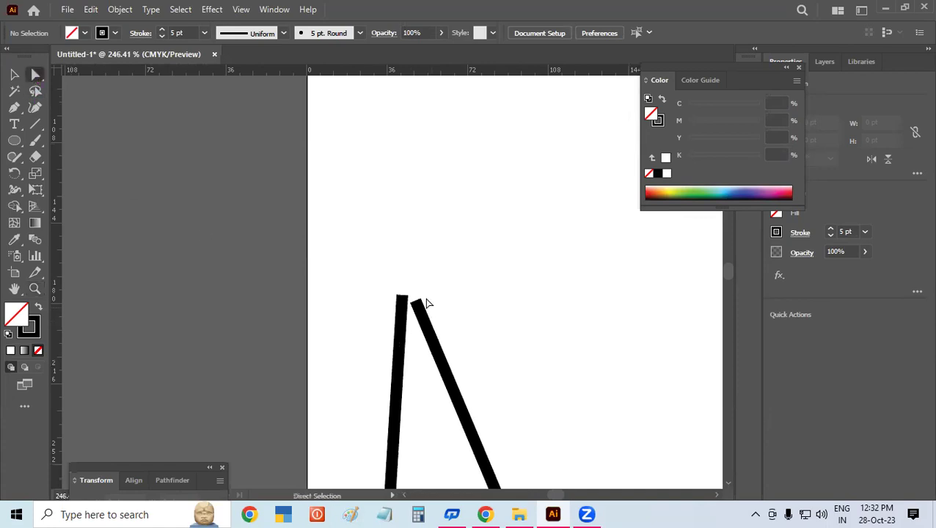
left_click_drag(380, 273, 439, 328)
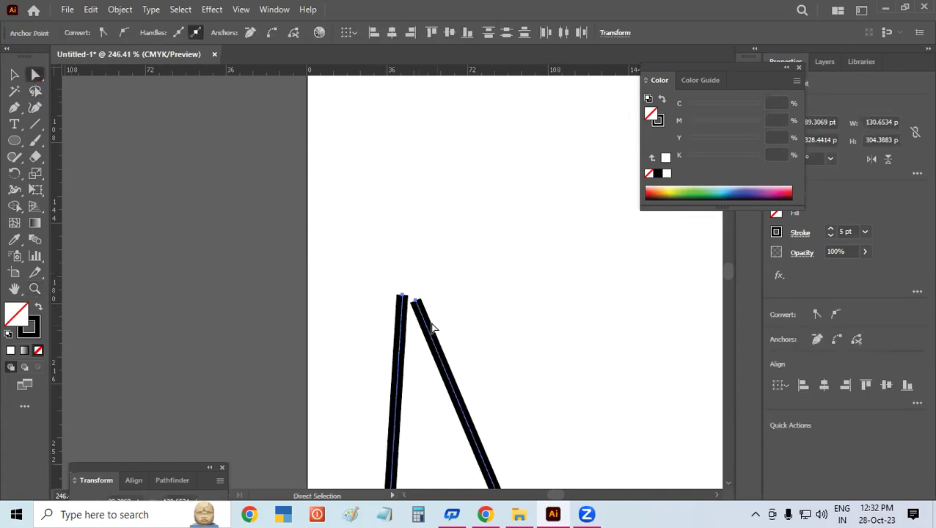
right_click(416, 308)
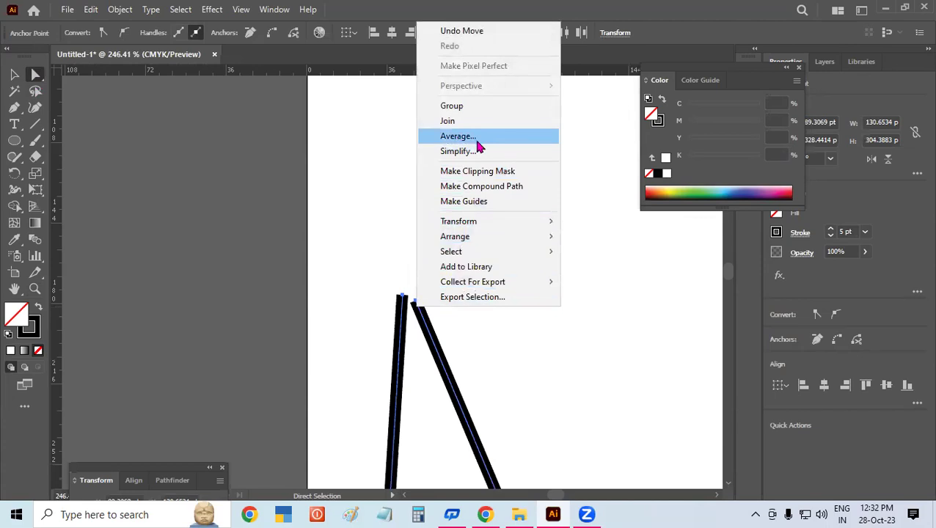
left_click(476, 142)
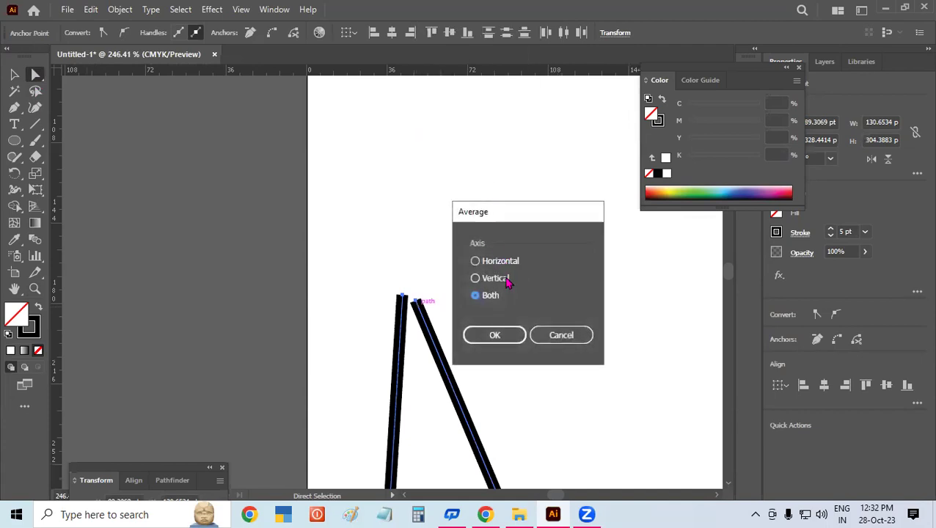
left_click_drag(503, 210, 533, 157)
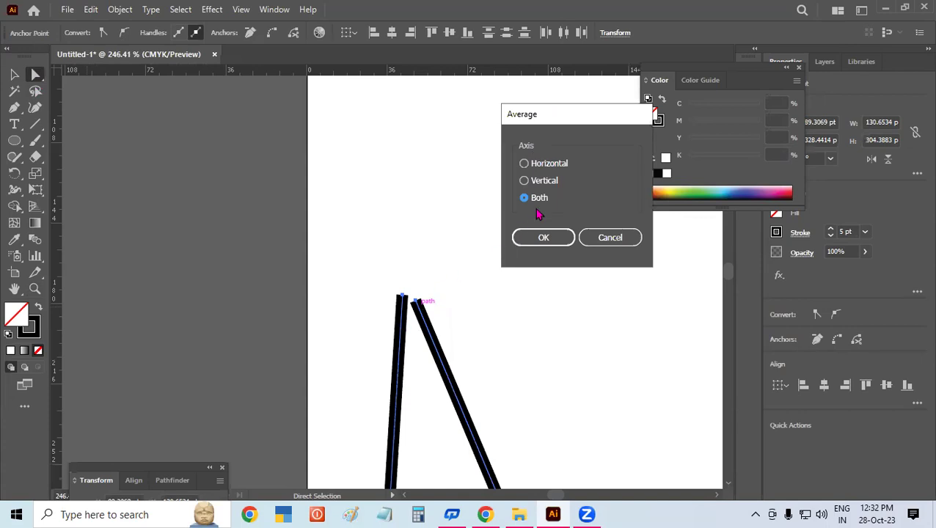
left_click(543, 238)
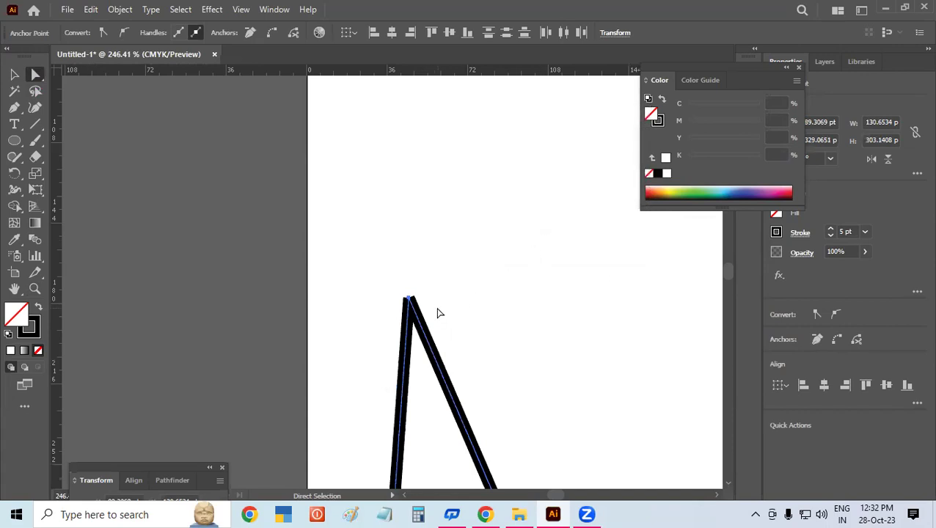
key("v")
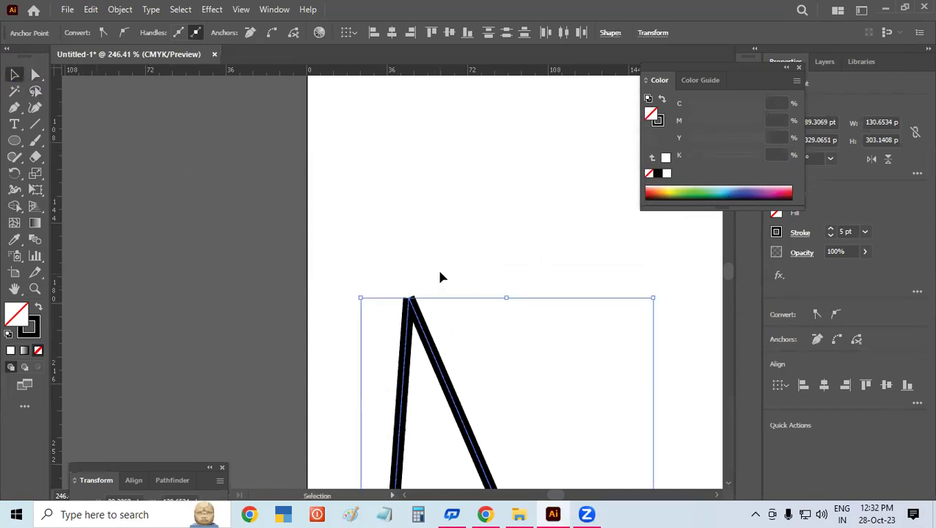
left_click(440, 276)
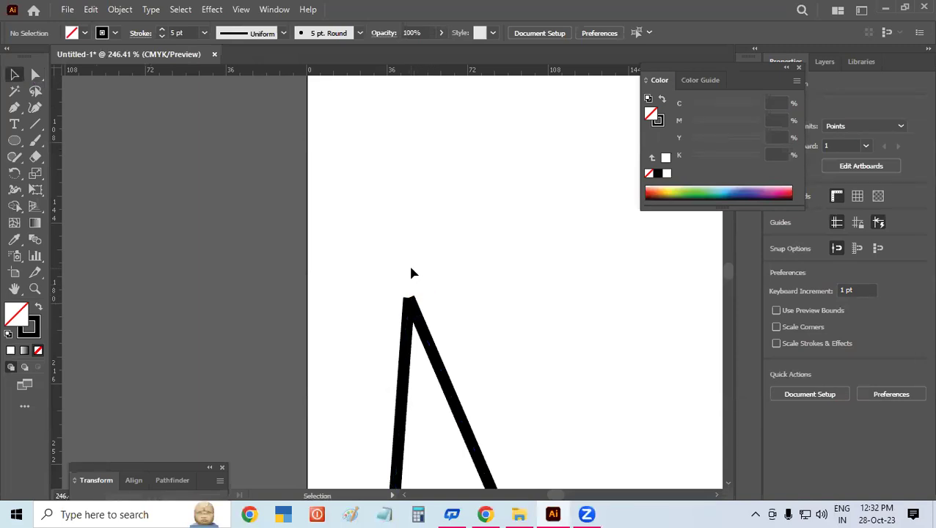
- Join the two line tops into a single pointed apex and deselect
left_click(36, 75)
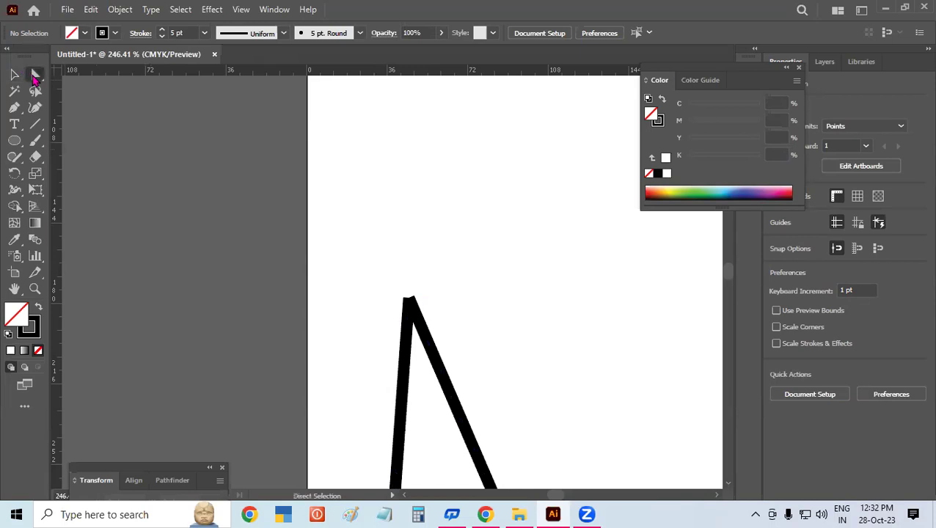
left_click_drag(381, 285, 456, 324)
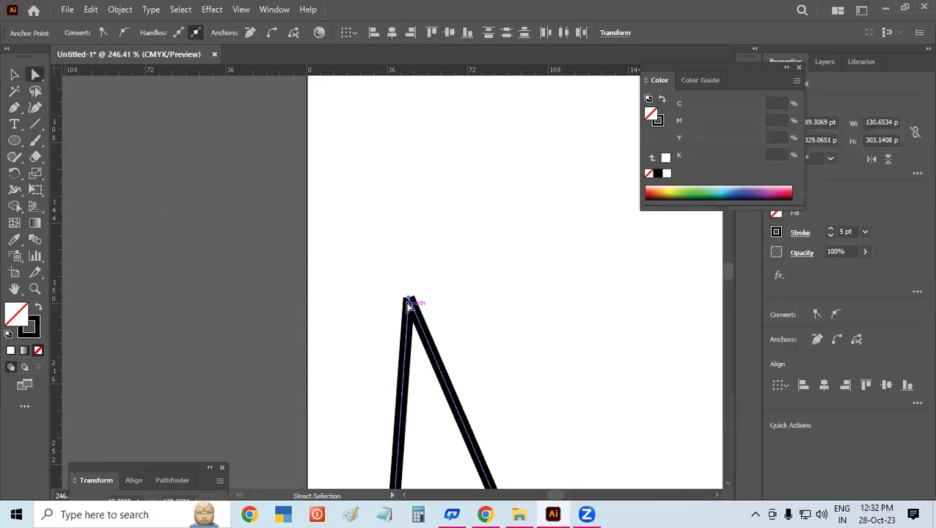
right_click(407, 300)
left_click(434, 114)
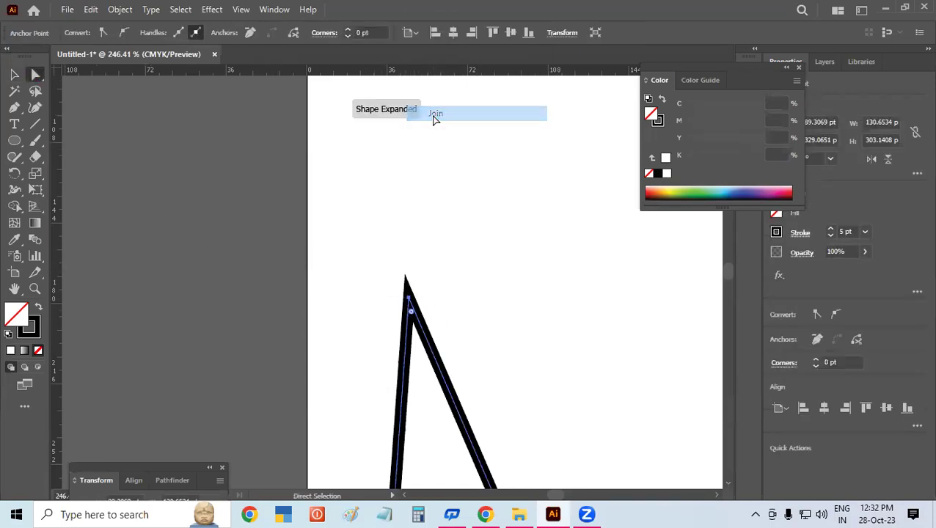
left_click(14, 77)
left_click(391, 183)
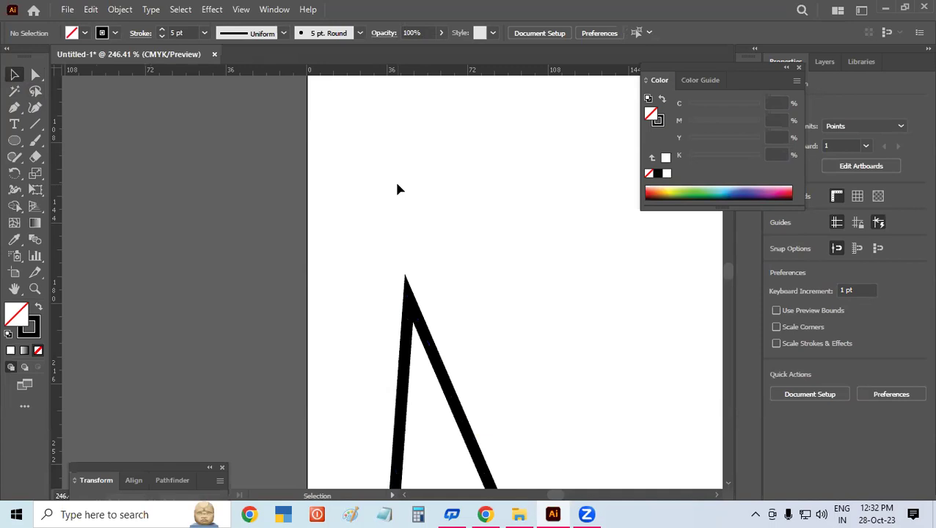
- Undo the join, then re-average both line tops on both axes
key("ctrl+z")
key("ctrl+z")
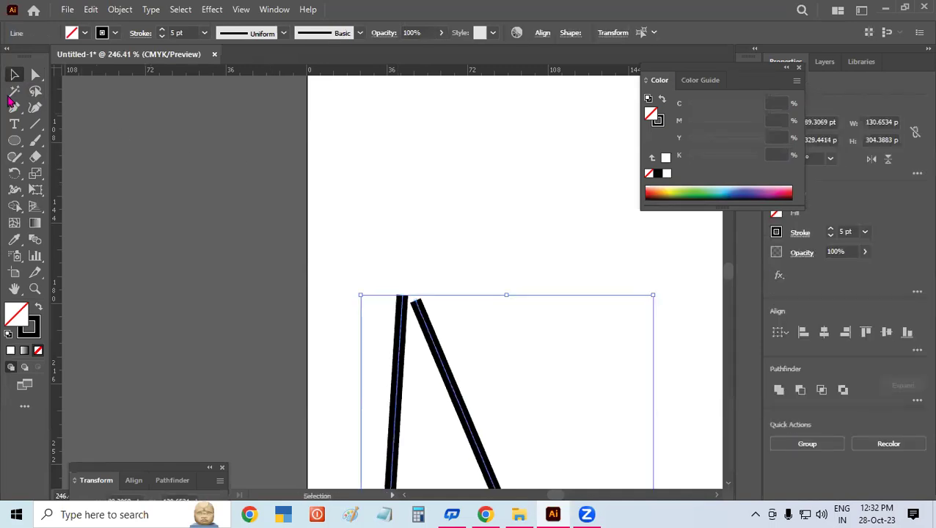
left_click(408, 173)
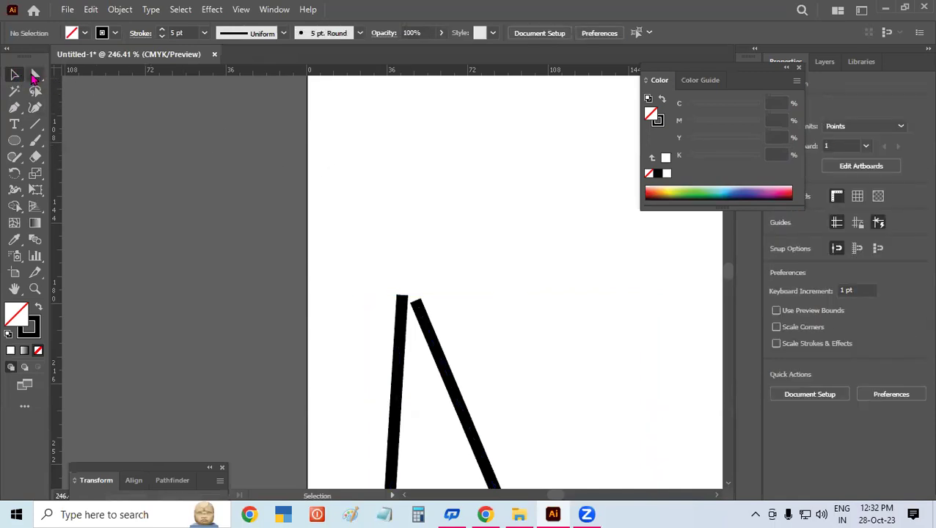
key("a")
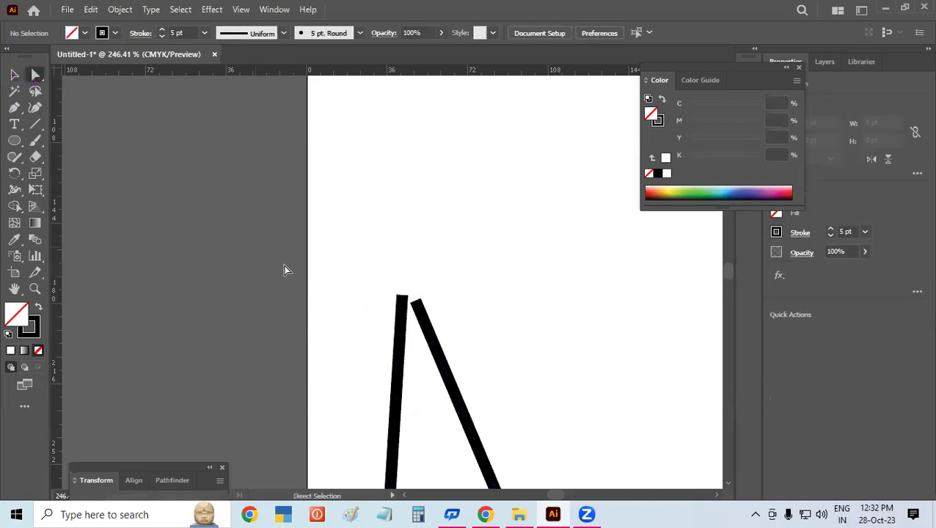
left_click_drag(375, 280, 445, 328)
right_click(417, 304)
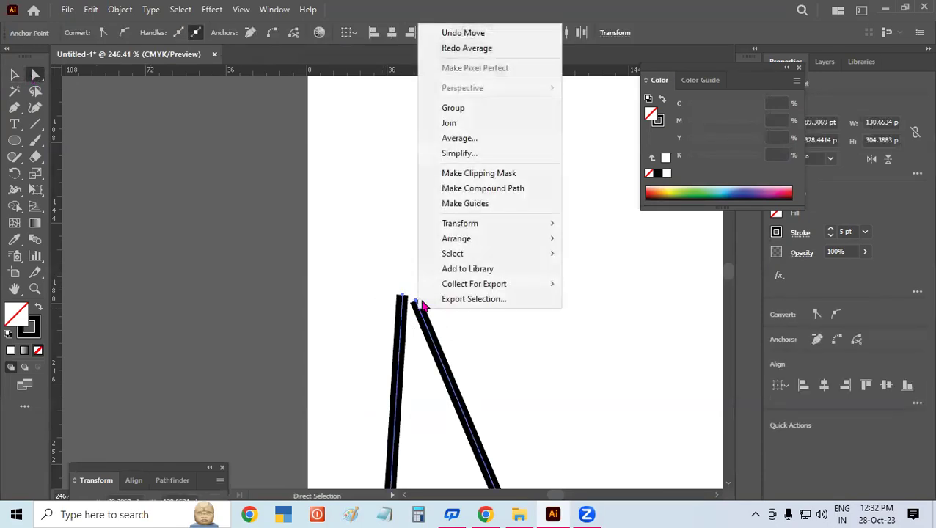
left_click(461, 139)
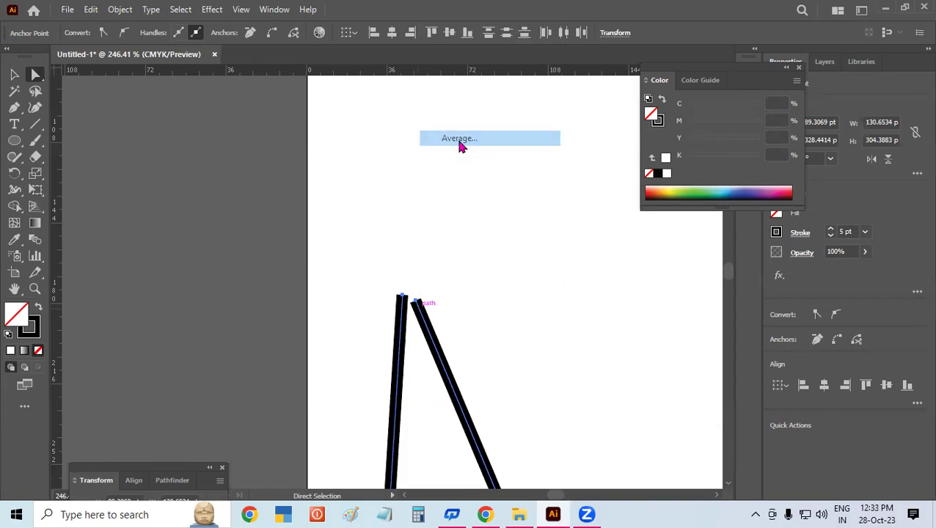
left_click(541, 237)
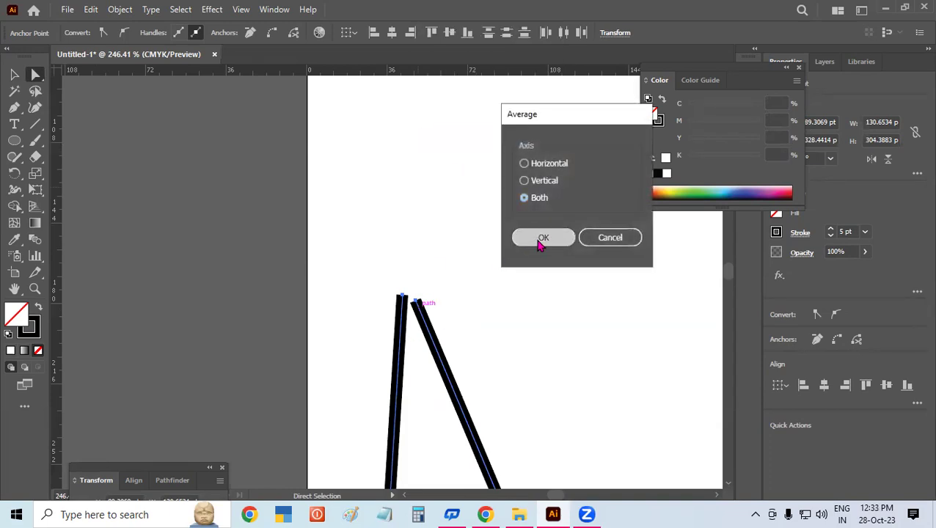
- Join the averaged line tops into one sharp apex and deselect
right_click(415, 304)
left_click(456, 120)
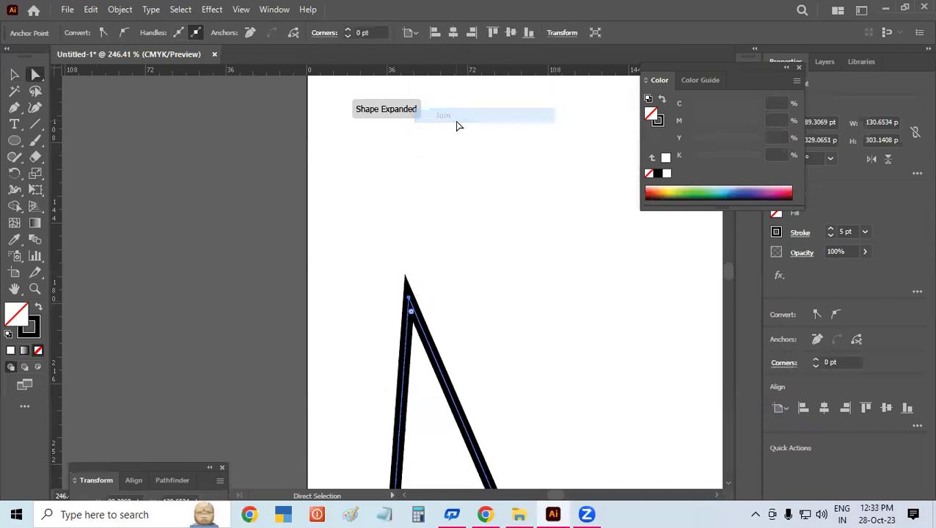
left_click(14, 74)
left_click(435, 201)
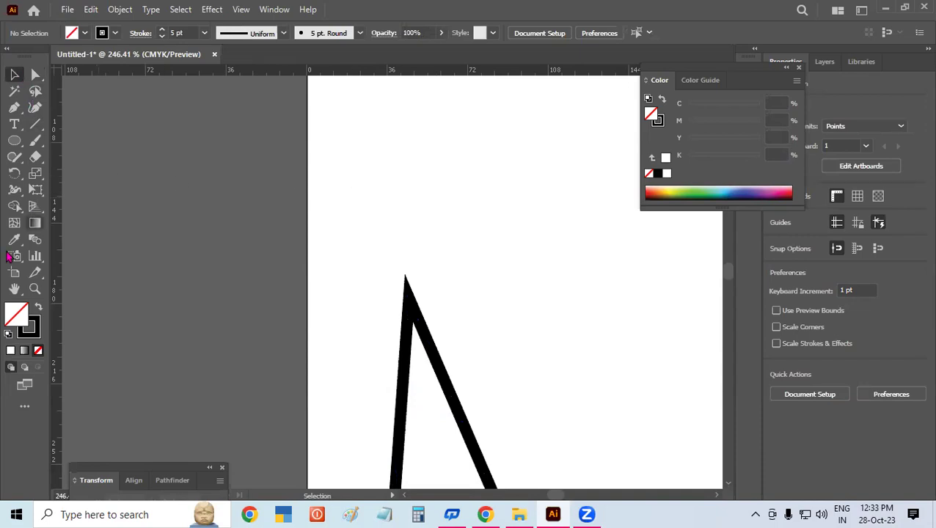
- Zoom out to the whole artboard, then zoom in close on the heart's top notch
left_click(34, 288)
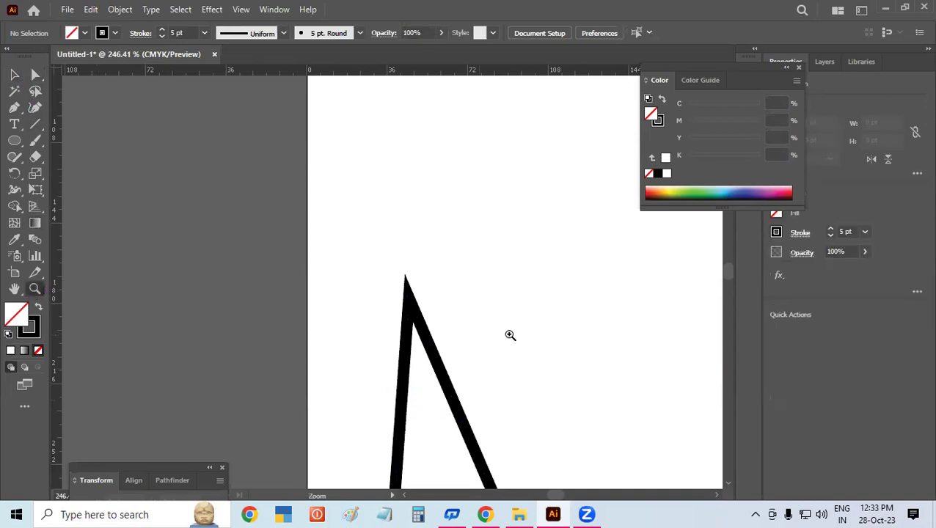
left_click_drag(585, 322, 440, 312)
mouse_move(332, 297)
left_mouse_down()
mouse_move(209, 288)
mouse_move(86, 245)
left_mouse_up()
left_click_drag(180, 294, 121, 286)
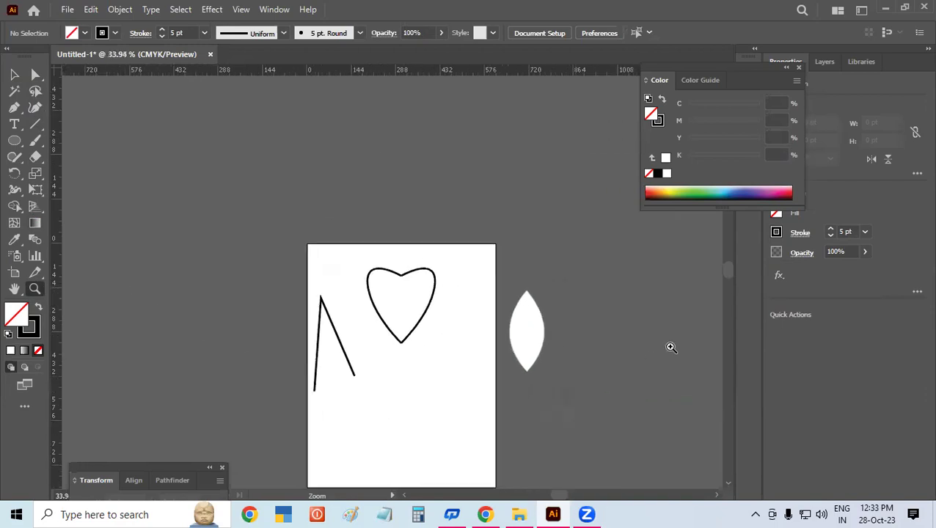
mouse_move(729, 280)
left_mouse_down()
mouse_move(735, 296)
mouse_move(728, 282)
left_mouse_up()
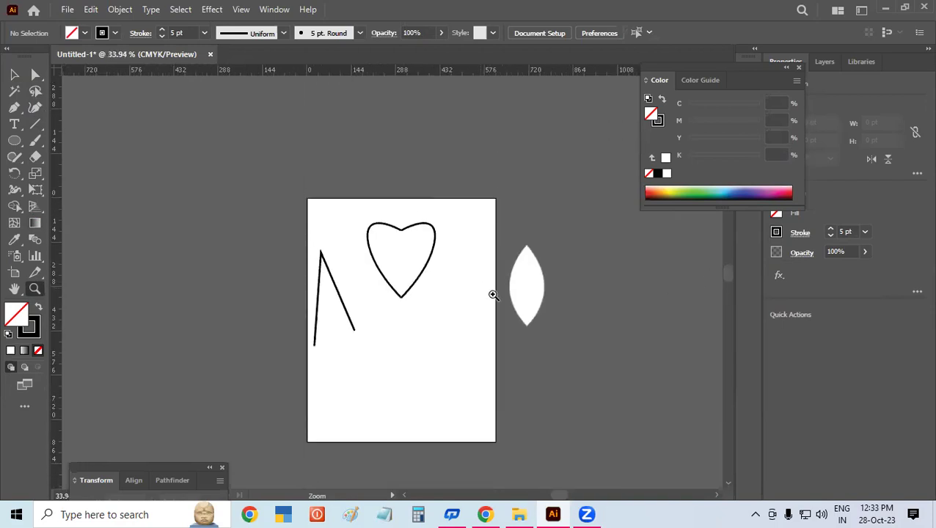
left_click_drag(482, 288, 576, 331)
left_click_drag(173, 258, 234, 274)
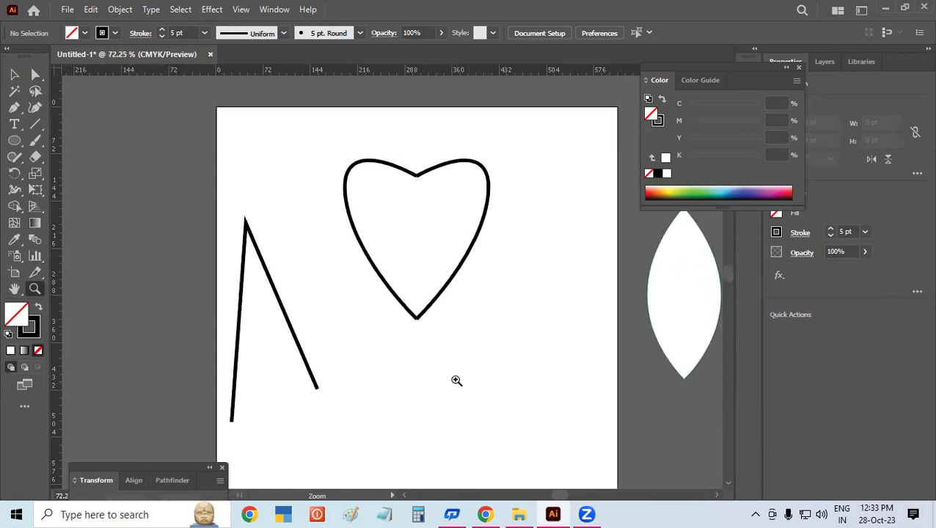
mouse_move(379, 151)
left_mouse_down()
mouse_move(534, 278)
mouse_move(628, 288)
left_mouse_up()
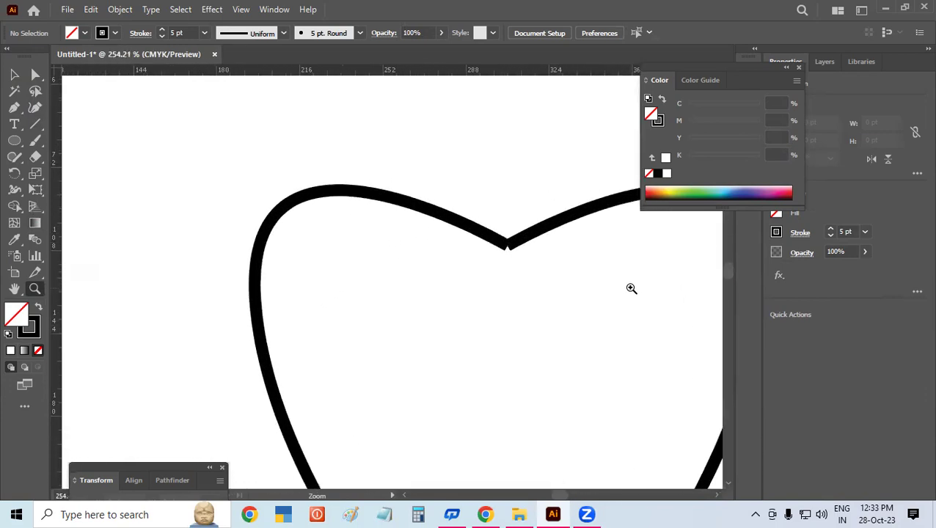
- Select the heart's two top-notch anchors and average them to one spot
left_click(14, 76)
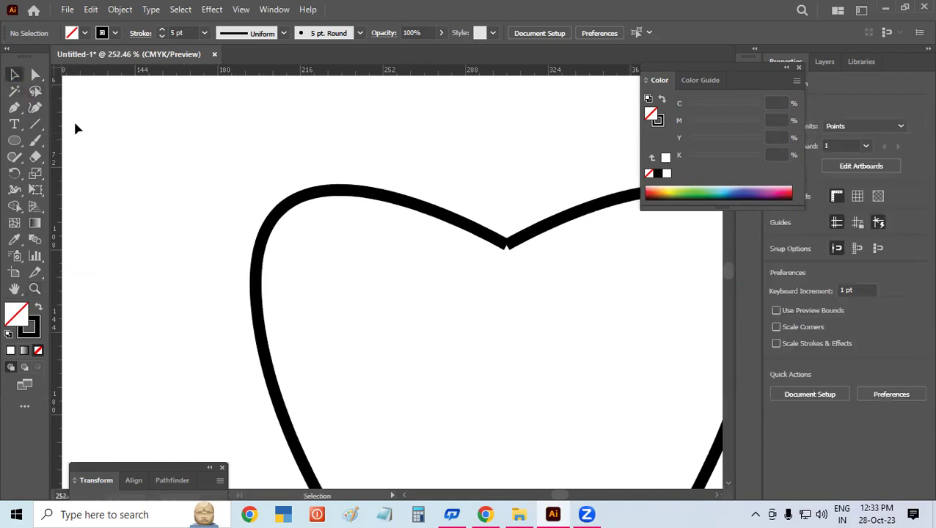
left_click(35, 74)
left_click(475, 236)
mouse_move(462, 261)
left_mouse_down()
mouse_move(505, 265)
mouse_move(461, 261)
mouse_move(472, 259)
left_mouse_up()
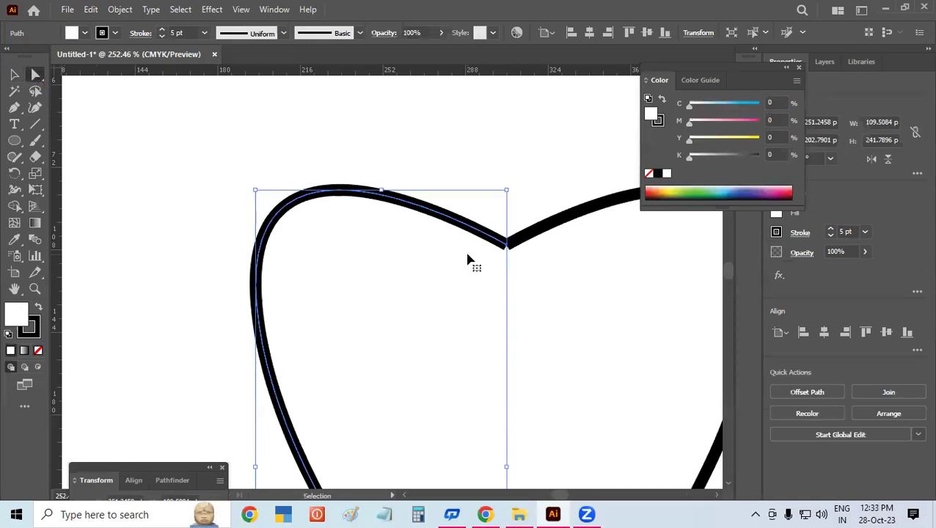
left_click(481, 192)
left_click_drag(486, 174, 534, 287)
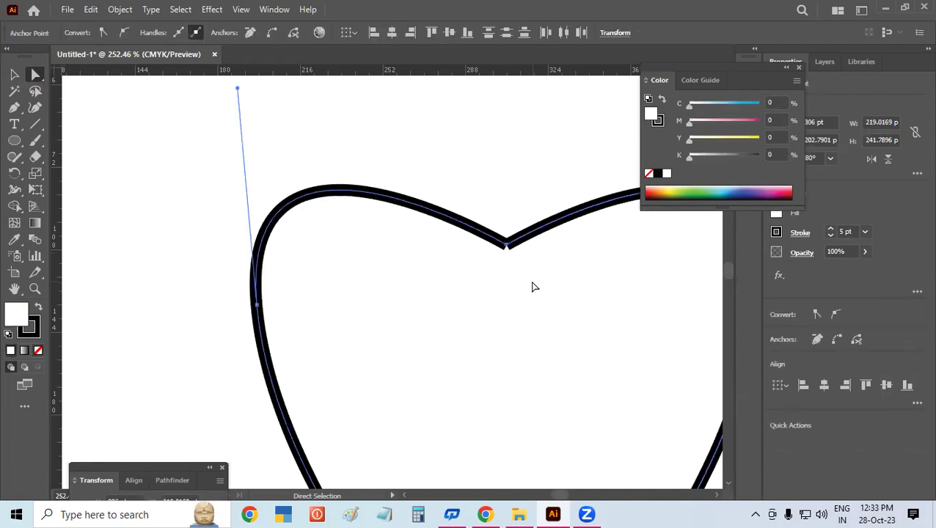
right_click(515, 252)
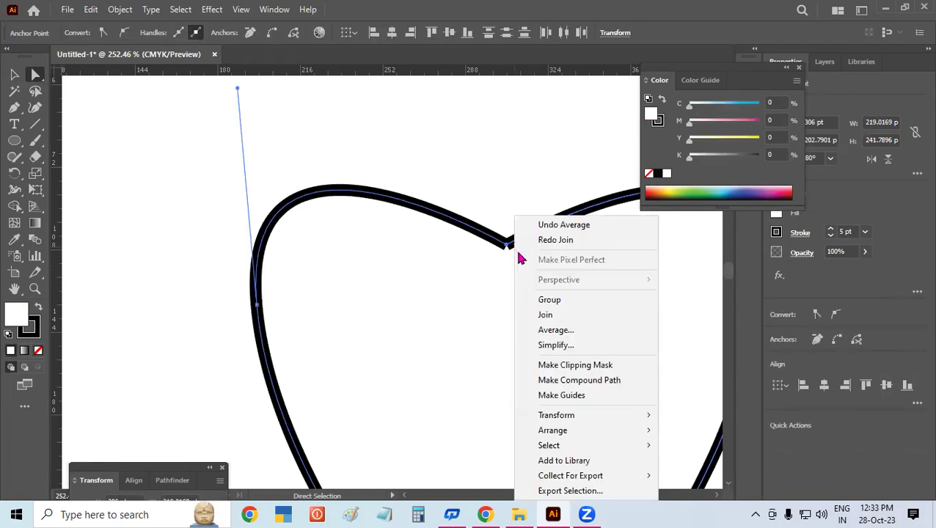
left_click(568, 330)
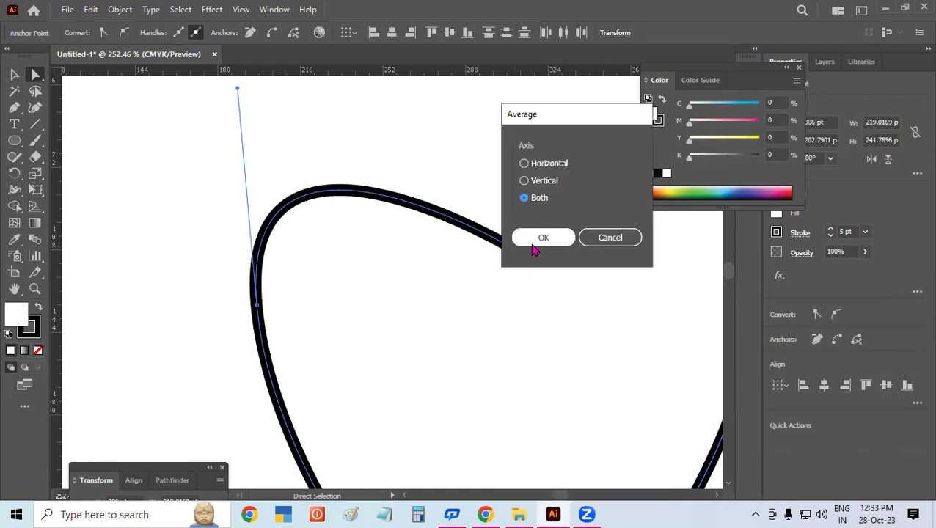
left_click(533, 245)
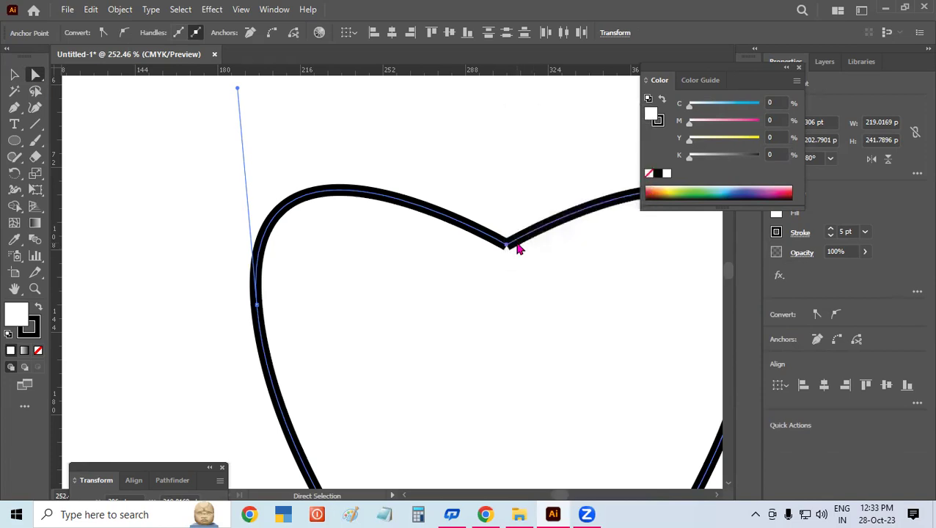
- Join the notch anchors into one sharp corner and deselect the heart
right_click(517, 250)
left_click(544, 314)
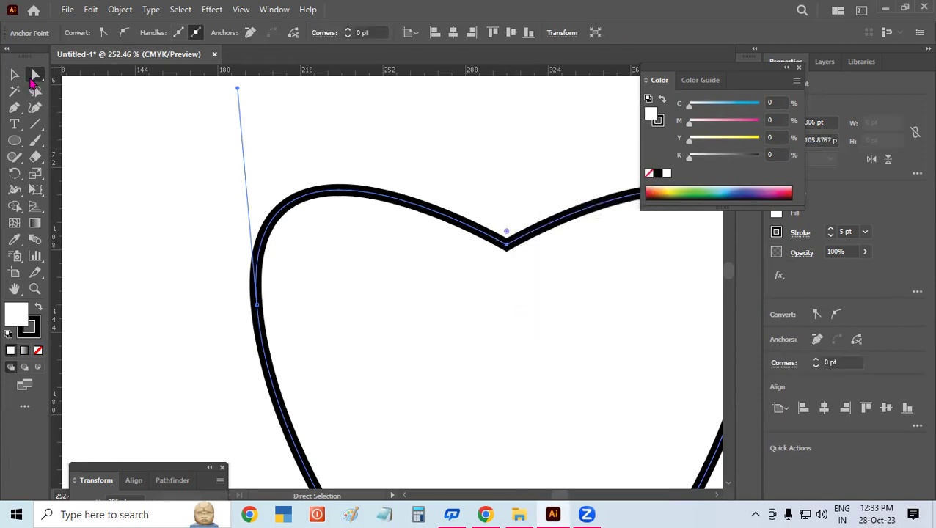
left_click(14, 74)
left_click(473, 132)
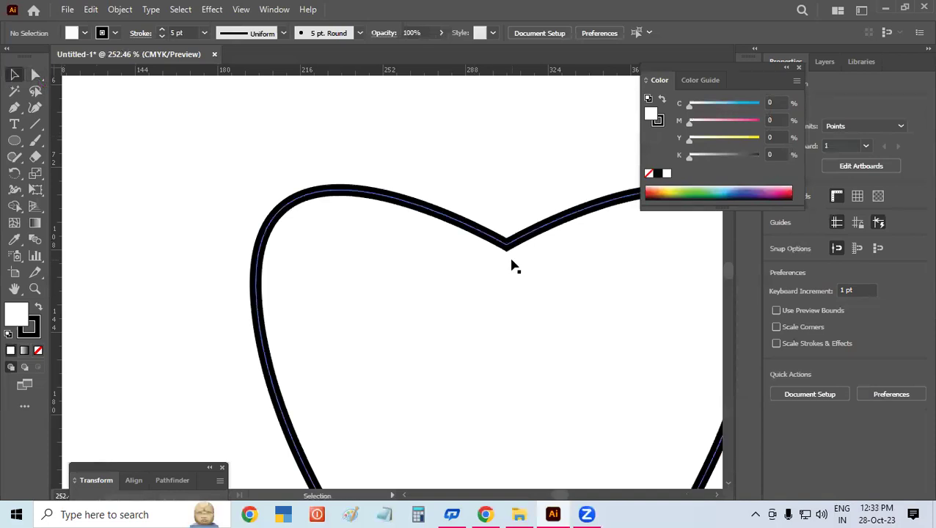
- Zoom in closer on the V-shaped notch
key("ctrl+plus")
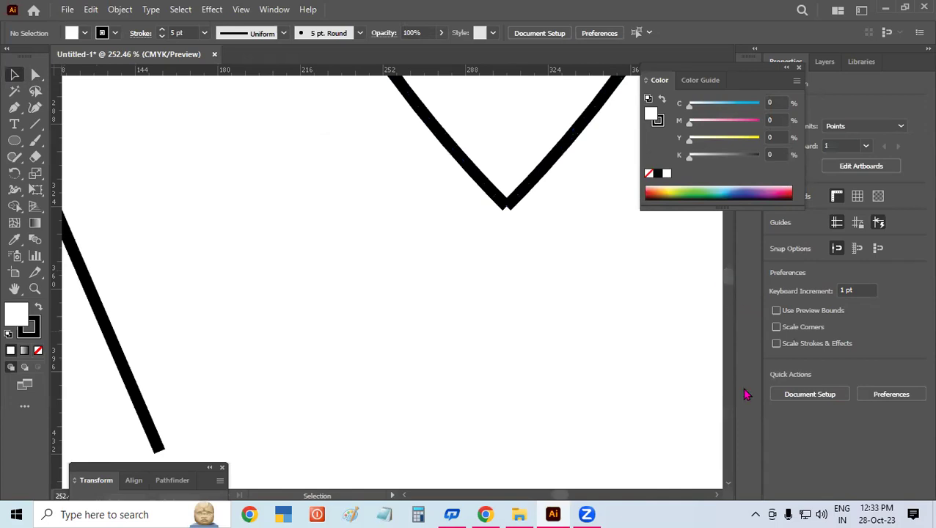
left_click(716, 496)
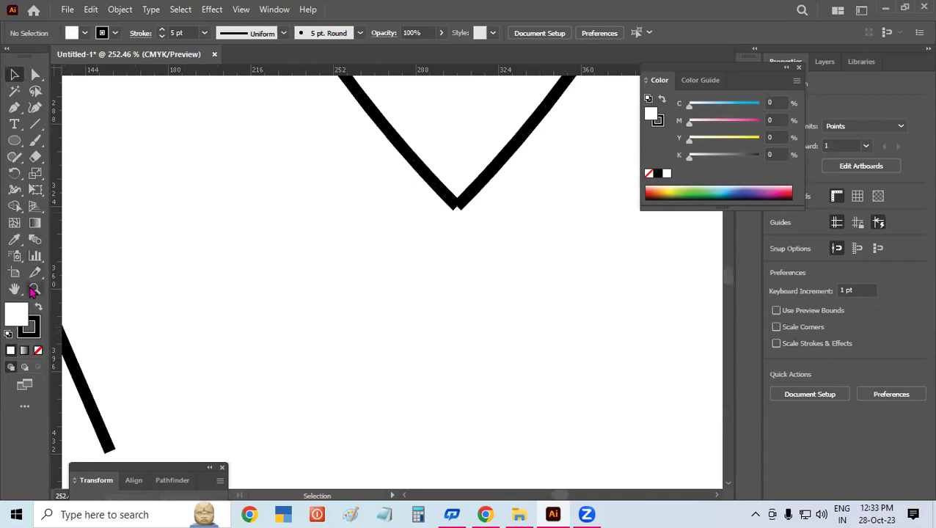
left_click(34, 288)
mouse_move(439, 121)
left_mouse_down()
mouse_move(489, 216)
mouse_move(643, 276)
left_mouse_up()
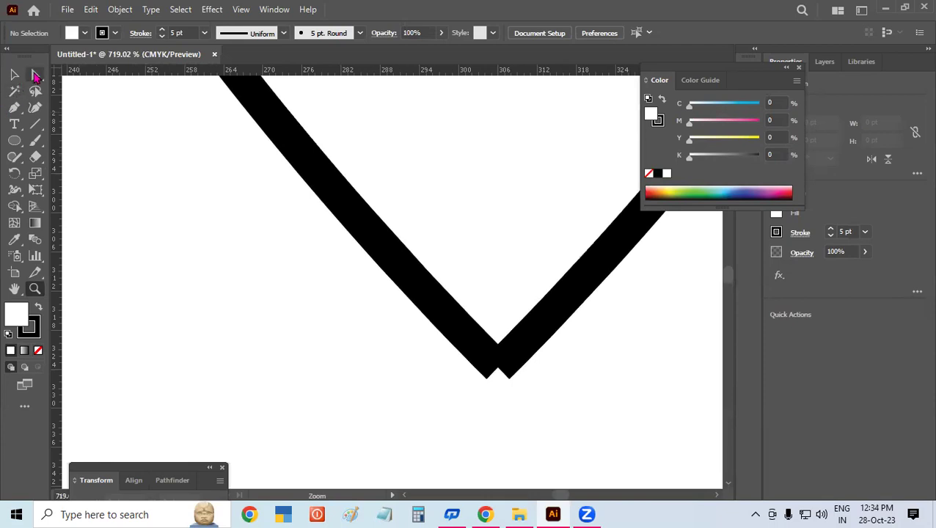
- Select the V's bottom anchors and try Average, cancelling without change
left_click(35, 74)
left_click_drag(395, 315, 580, 406)
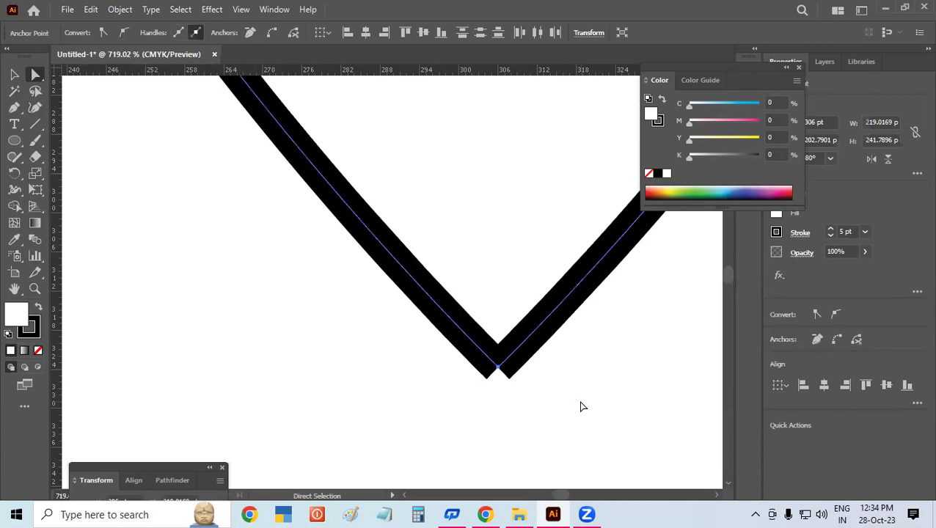
right_click(517, 359)
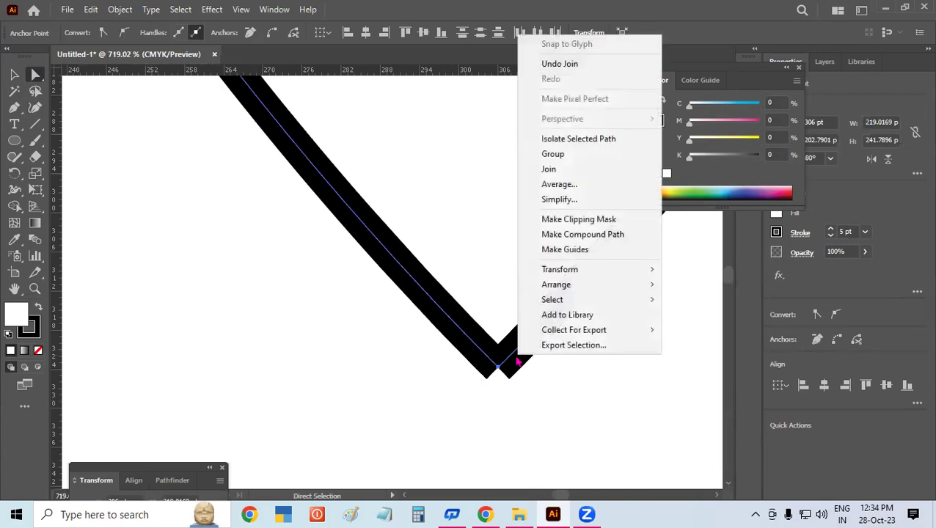
left_click(546, 187)
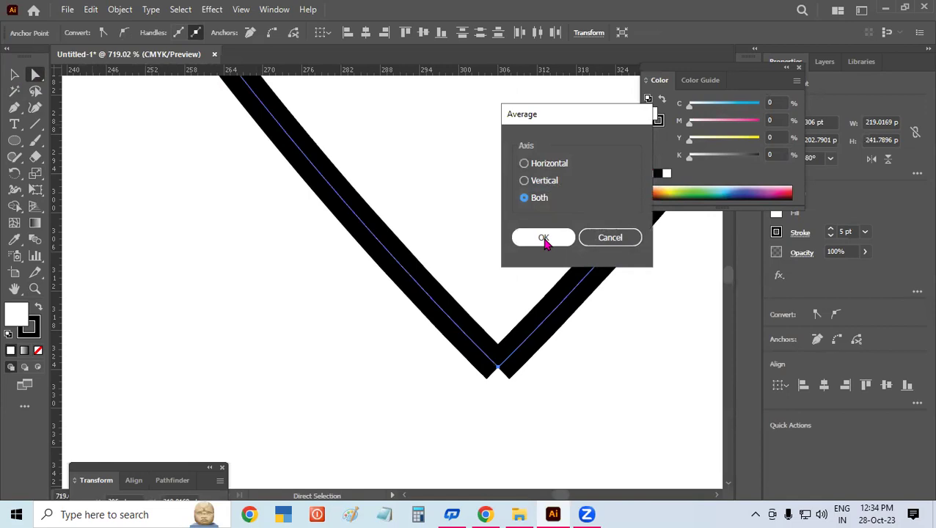
left_click(609, 238)
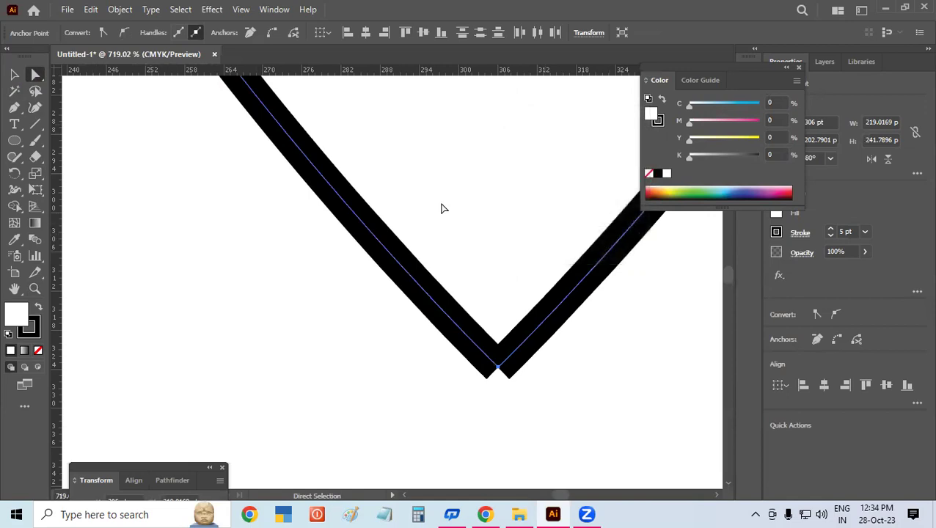
left_click(404, 368)
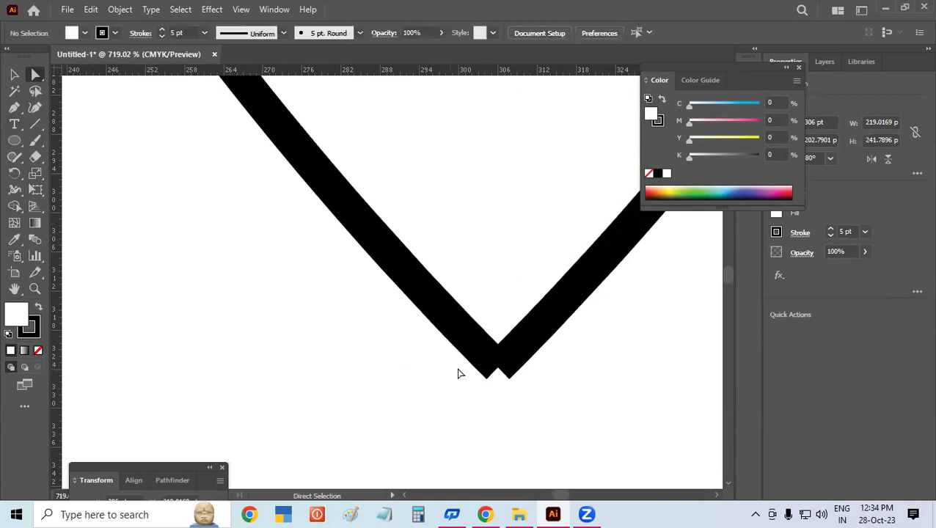
- Pull the V's bottom end points apart, then reselect and average them to one spot
left_click_drag(491, 366, 481, 371)
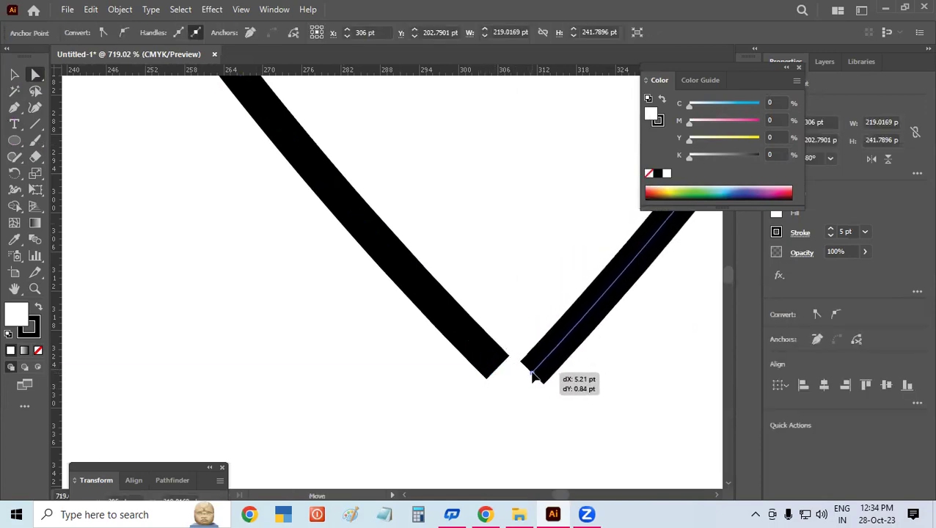
left_click_drag(482, 371, 531, 366)
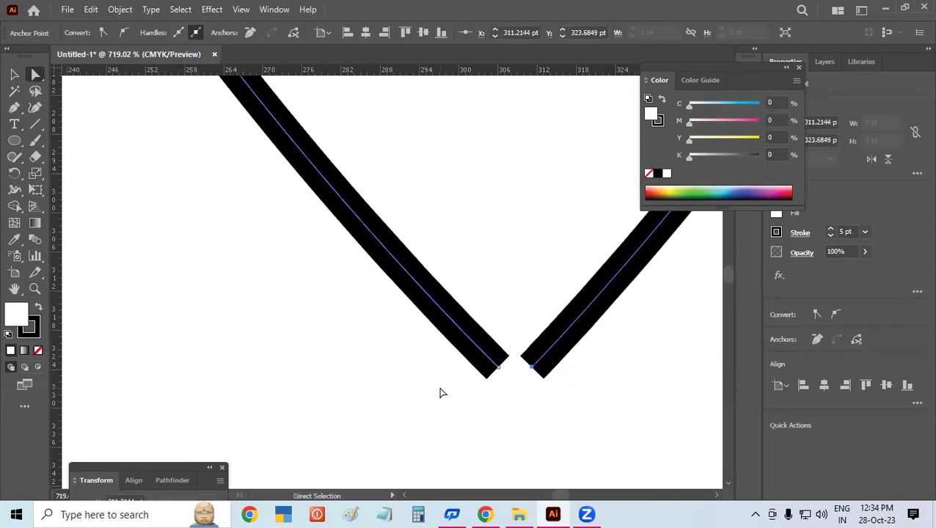
left_click(432, 362)
left_click_drag(404, 338, 579, 408)
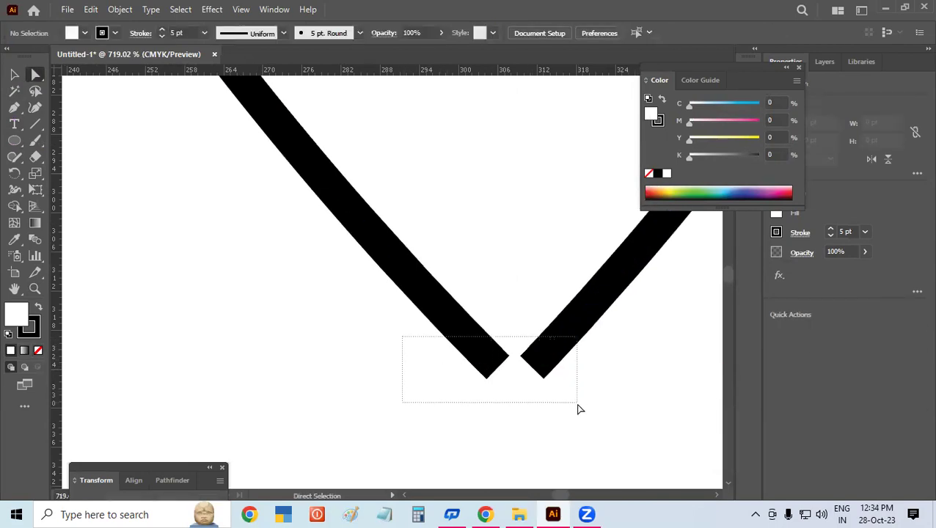
right_click(541, 367)
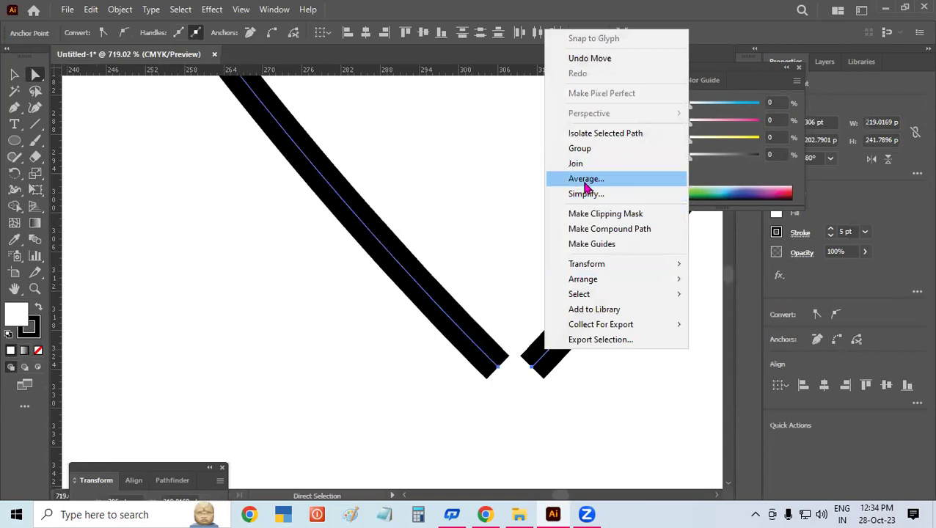
left_click(587, 185)
left_click(560, 238)
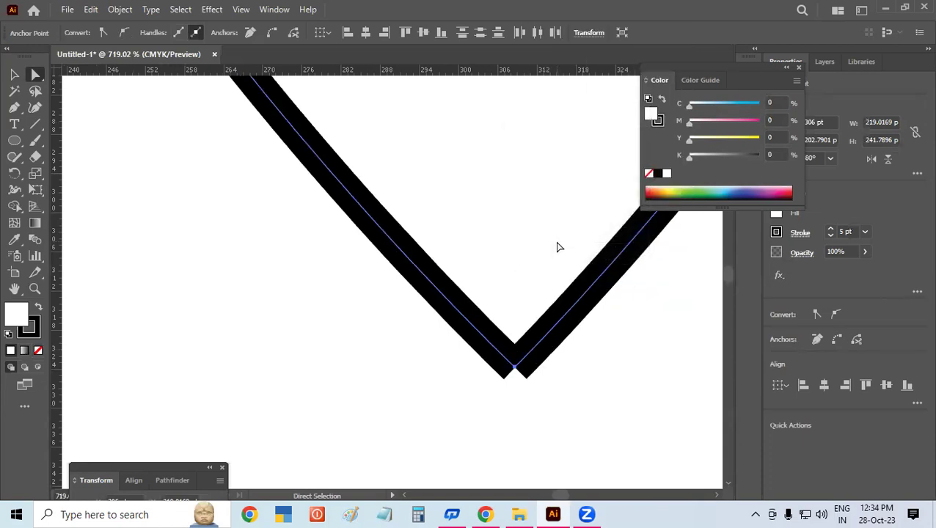
- Join the two legs into one sharp corner and clear the selection
right_click(496, 352)
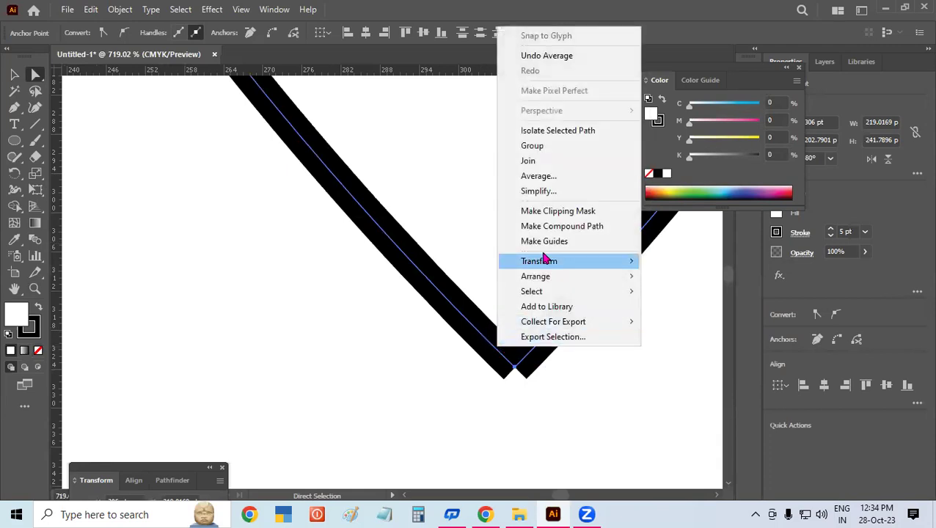
left_click(544, 167)
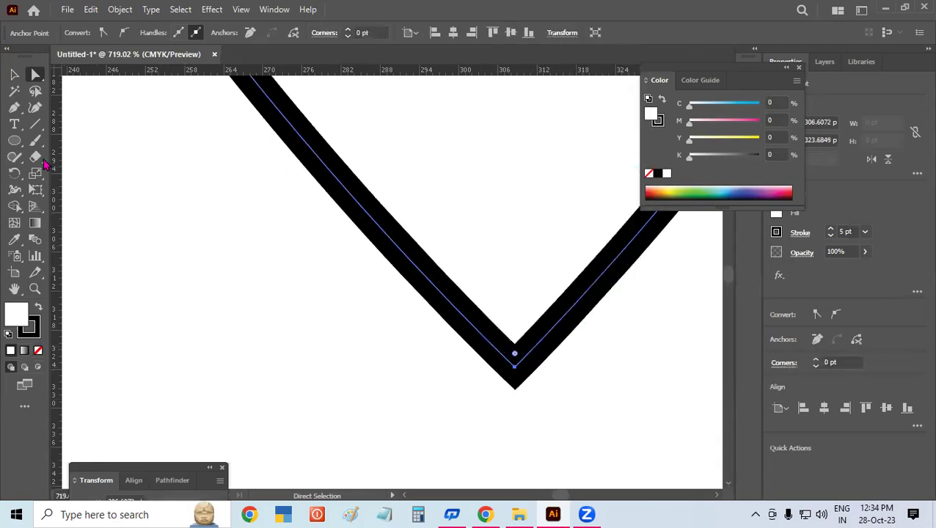
left_click(14, 74)
left_click(228, 286)
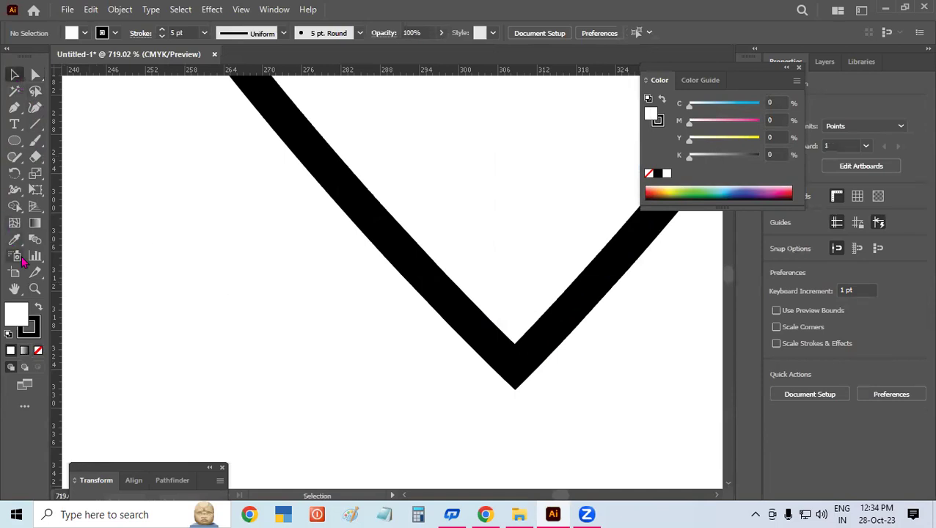
- Zoom out to the full page, then back in on the heart and lines
left_click(34, 288)
left_click_drag(541, 199, 251, 198)
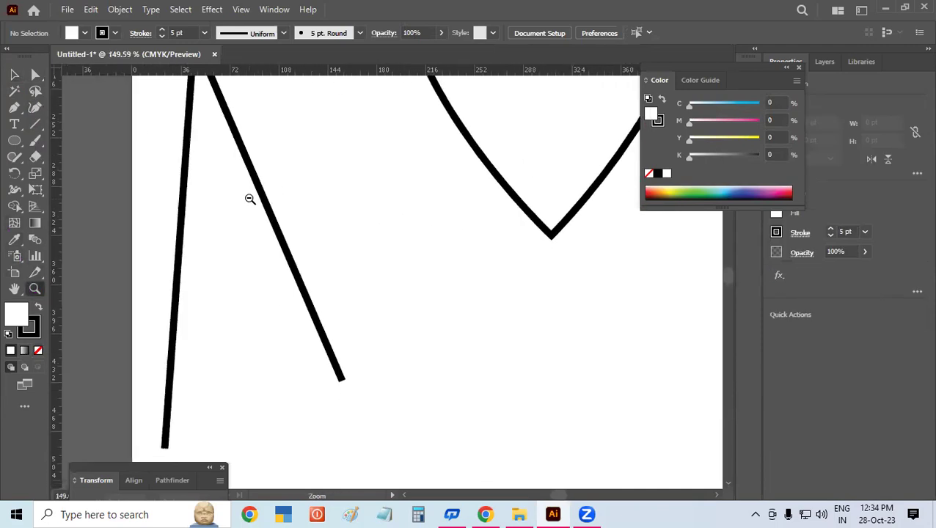
left_click_drag(480, 207, 313, 183)
mouse_move(259, 128)
left_mouse_down()
mouse_move(192, 117)
mouse_move(178, 90)
mouse_move(265, 117)
left_mouse_up()
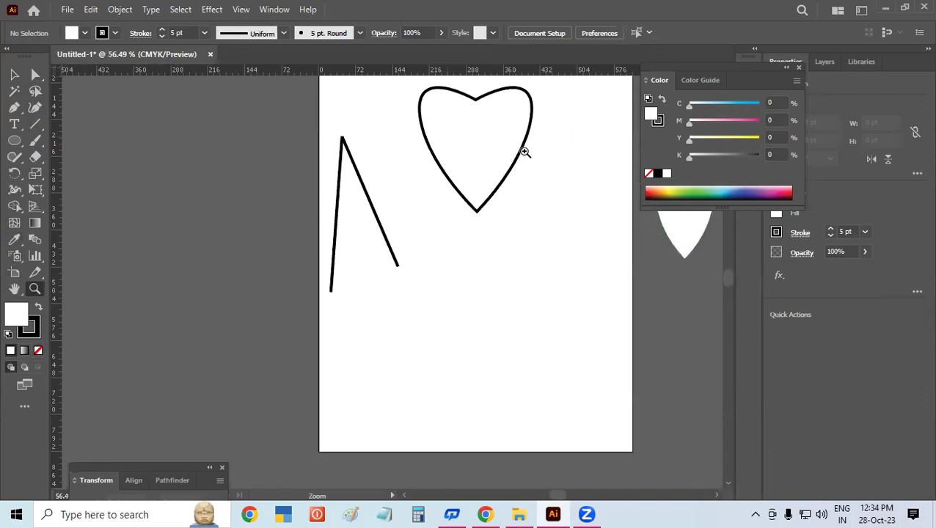
left_click_drag(561, 185, 585, 159)
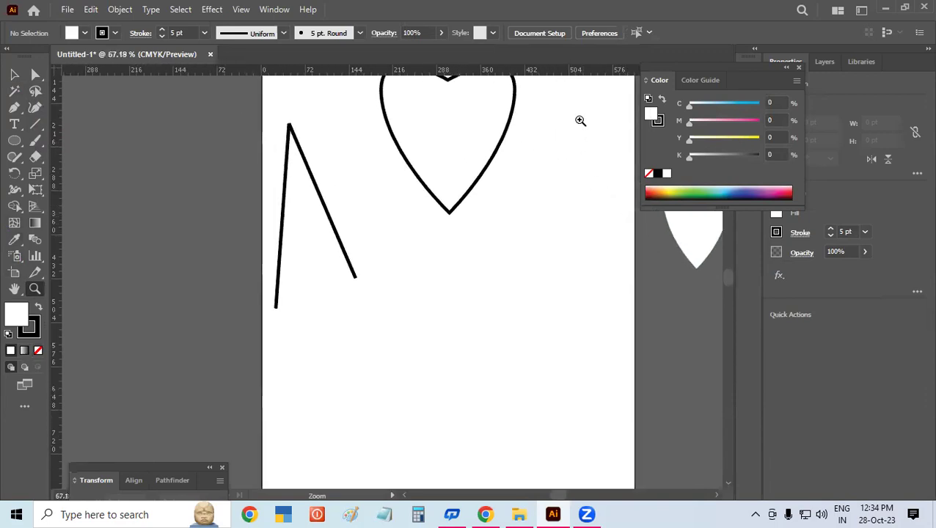
left_click_drag(581, 119, 583, 98)
scroll(732, 277, "up", 2)
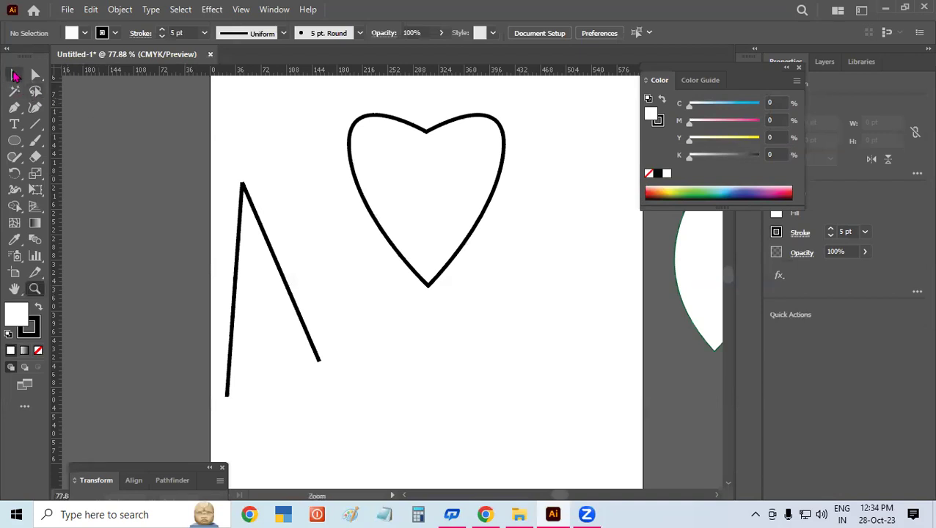
- Select only the heart outline, about 219 by 242 pt
left_click(14, 74)
left_click_drag(290, 96, 557, 321)
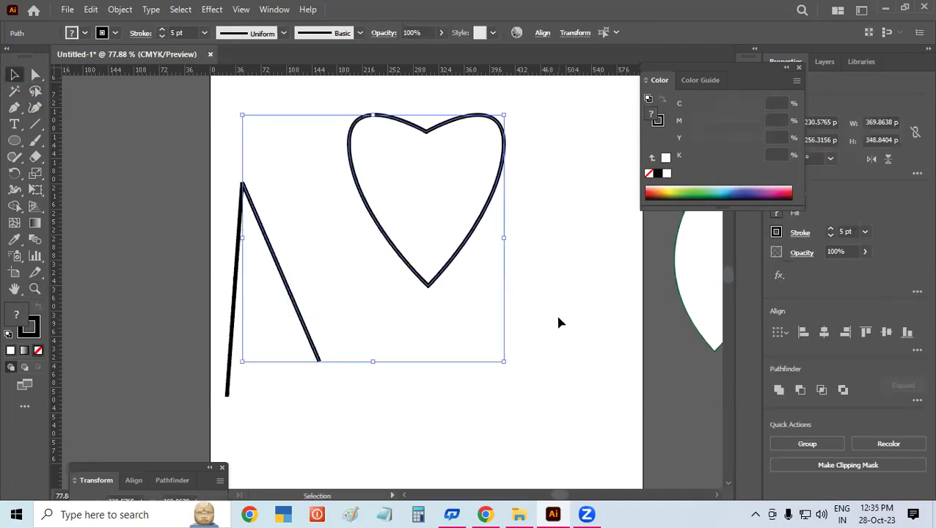
left_click(566, 279)
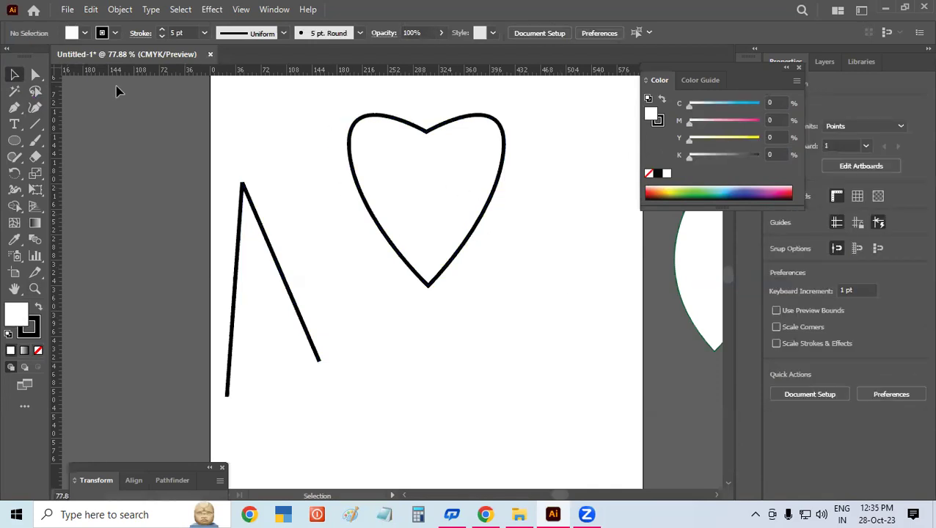
left_click_drag(302, 92, 568, 308)
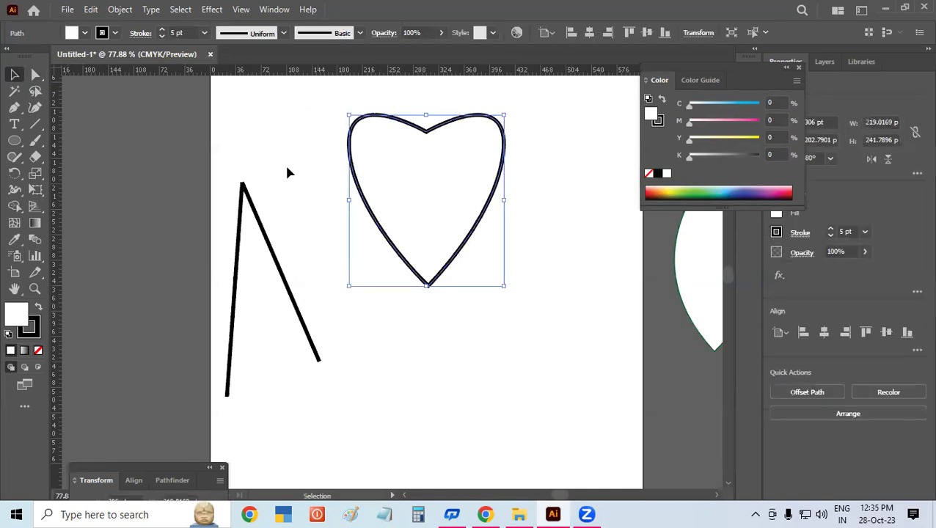
- Fill the heart with red from the Fill swatches
left_click(85, 34)
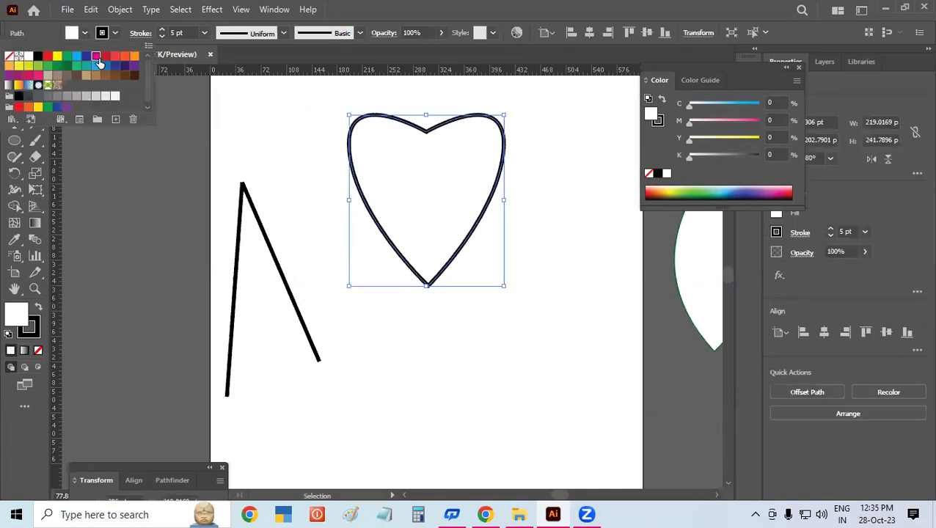
left_click(96, 56)
left_click(48, 57)
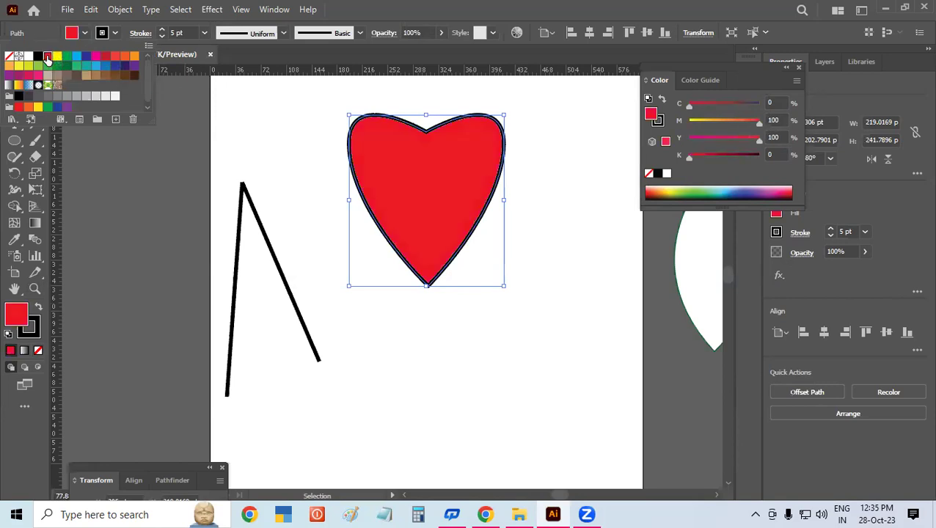
left_click(491, 317)
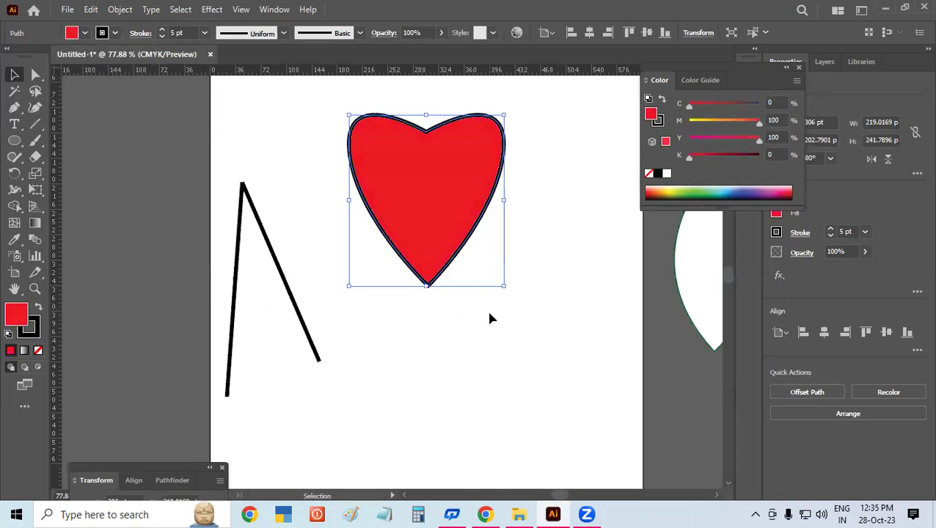
- Give the heart a CMYK Green stroke at 10 pt weight, then reselect it
left_click(114, 33)
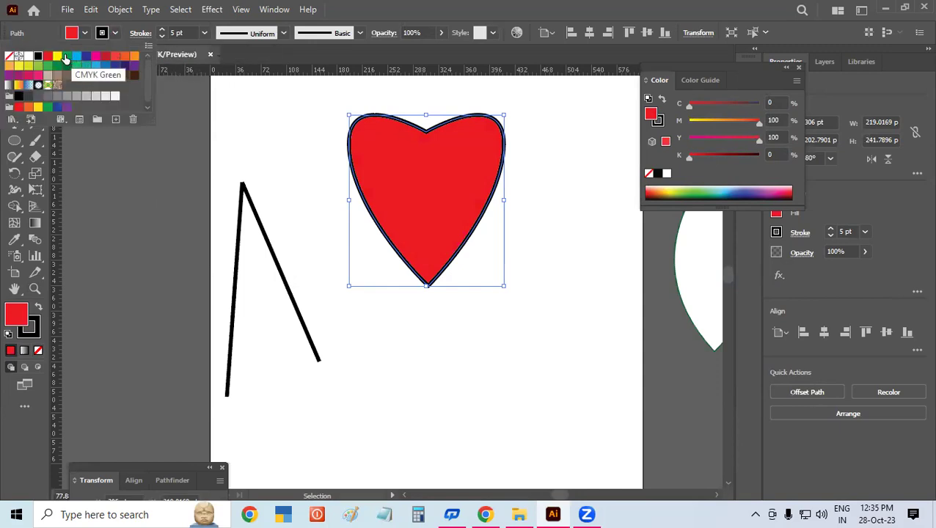
left_click(68, 56)
left_click(204, 33)
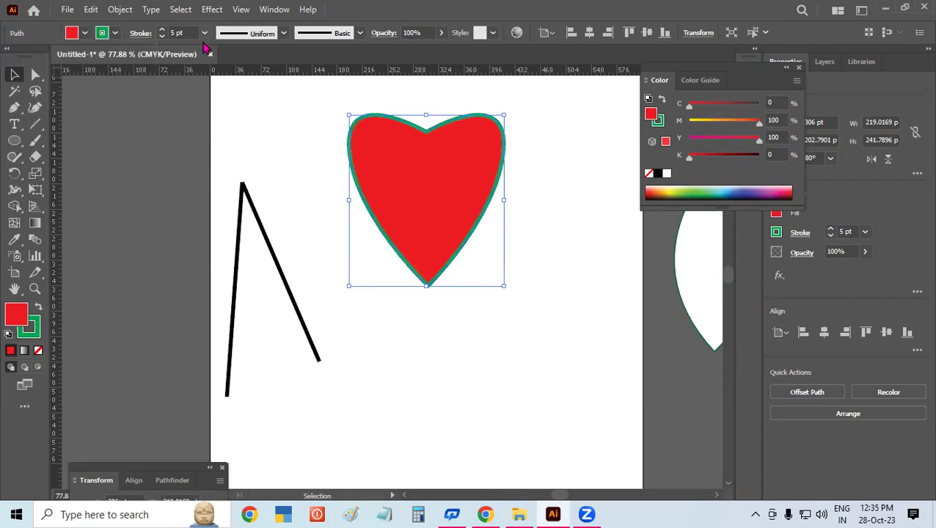
left_click(205, 33)
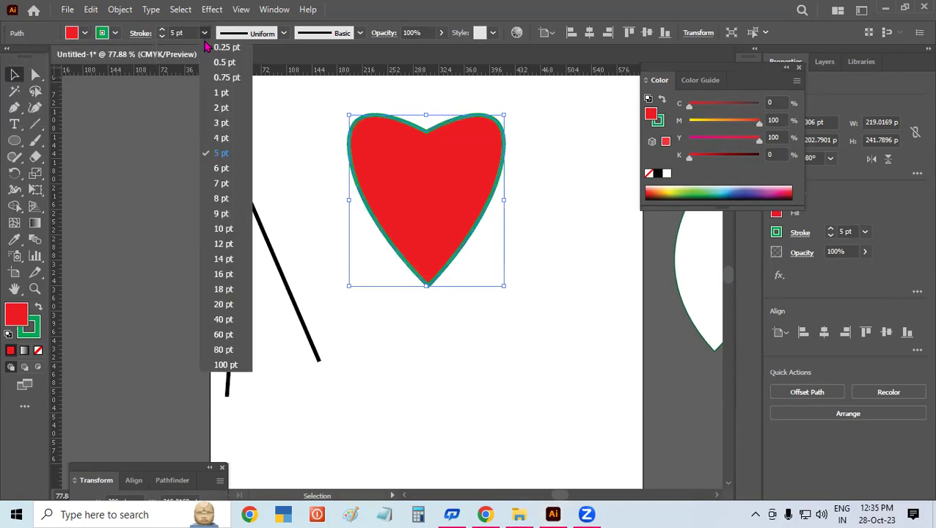
left_click(223, 229)
left_click(454, 320)
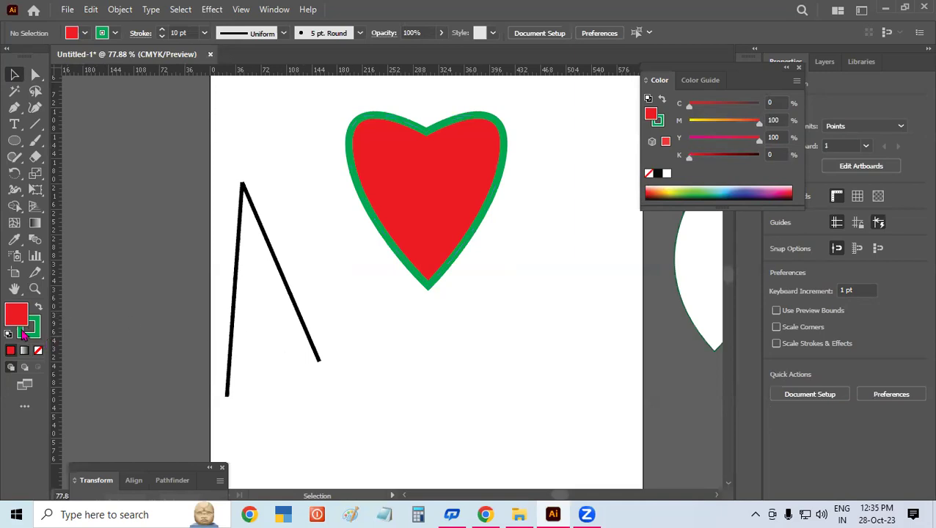
mouse_move(22, 321)
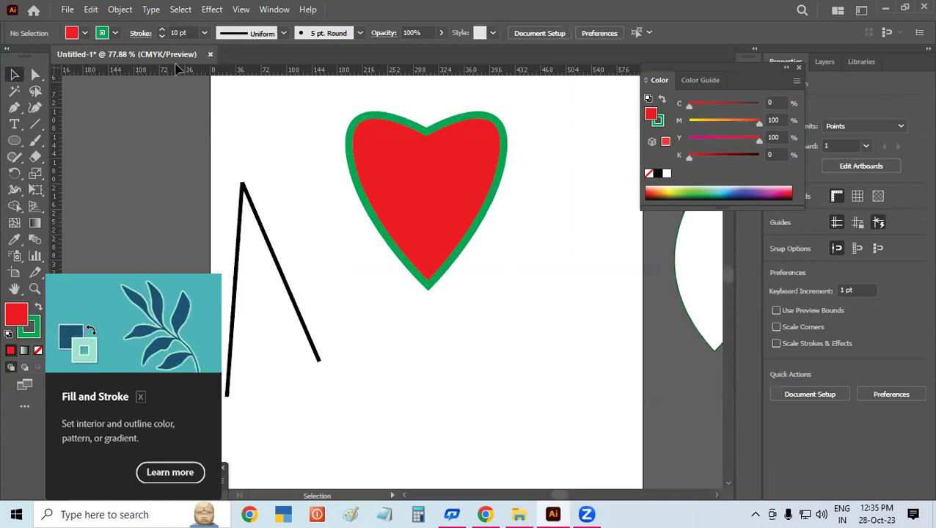
left_click(405, 176)
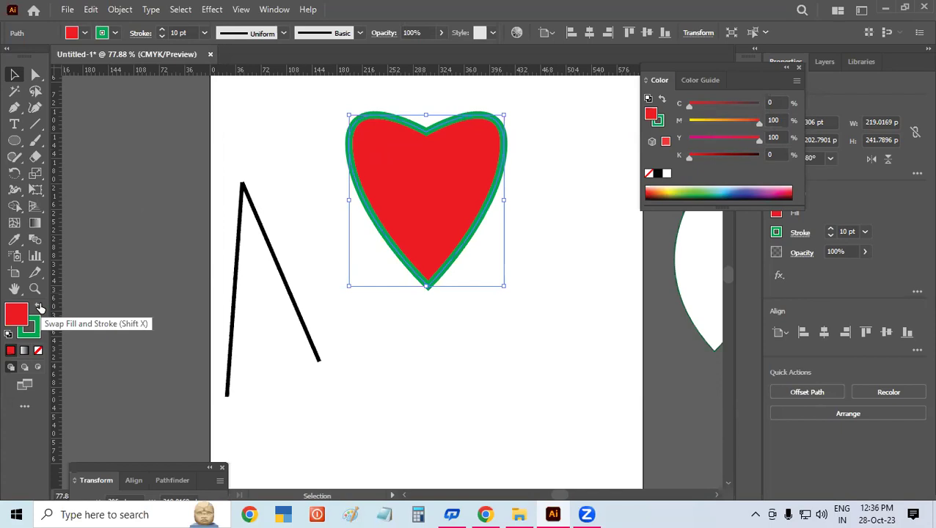
- Swap fill and stroke with Shift+X so the heart has a green fill and red 10 pt outline
left_click(40, 308)
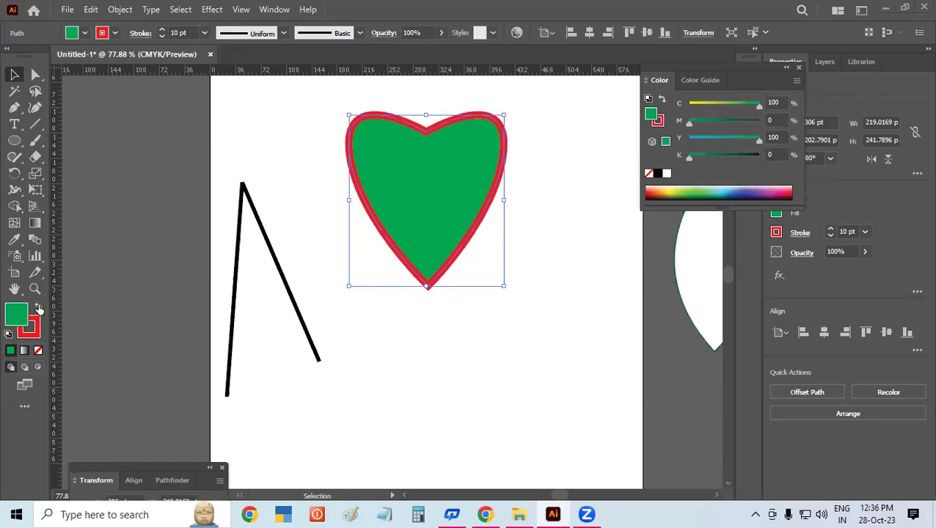
left_click(334, 353)
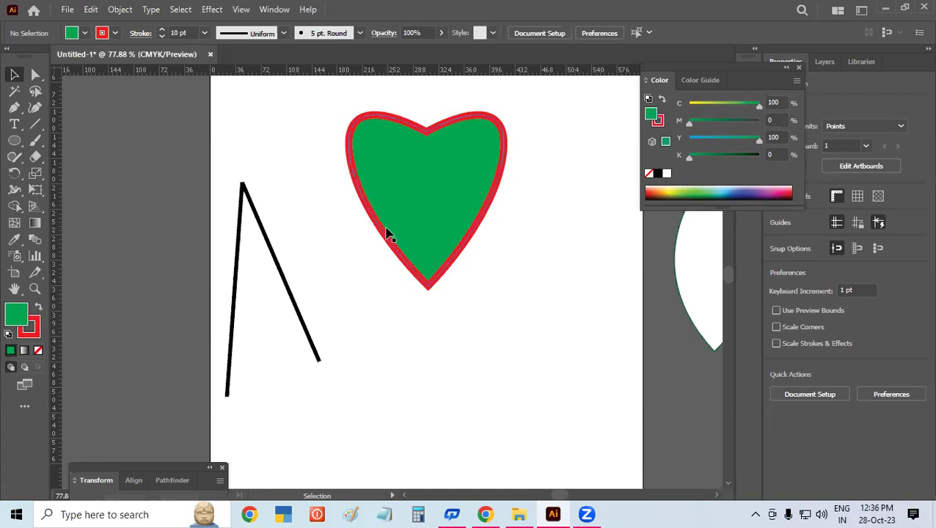
key("shift+x")
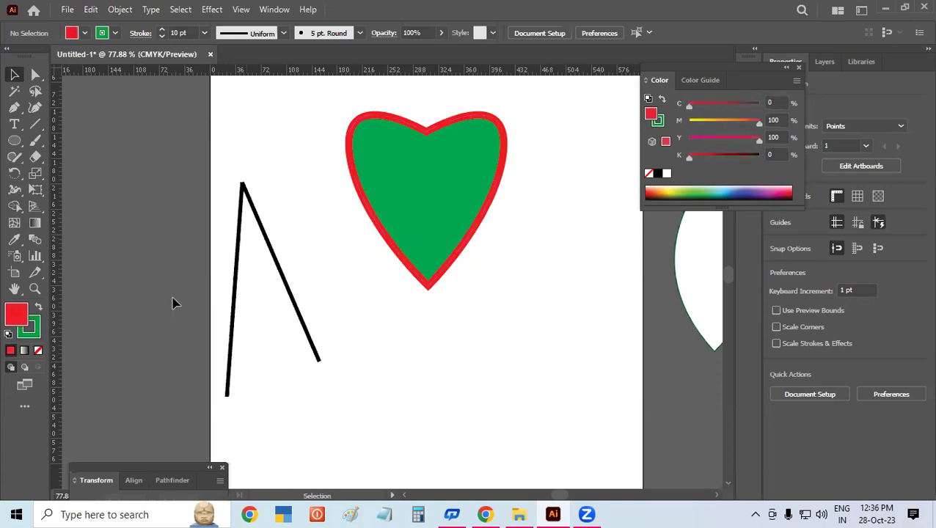
left_click(34, 314)
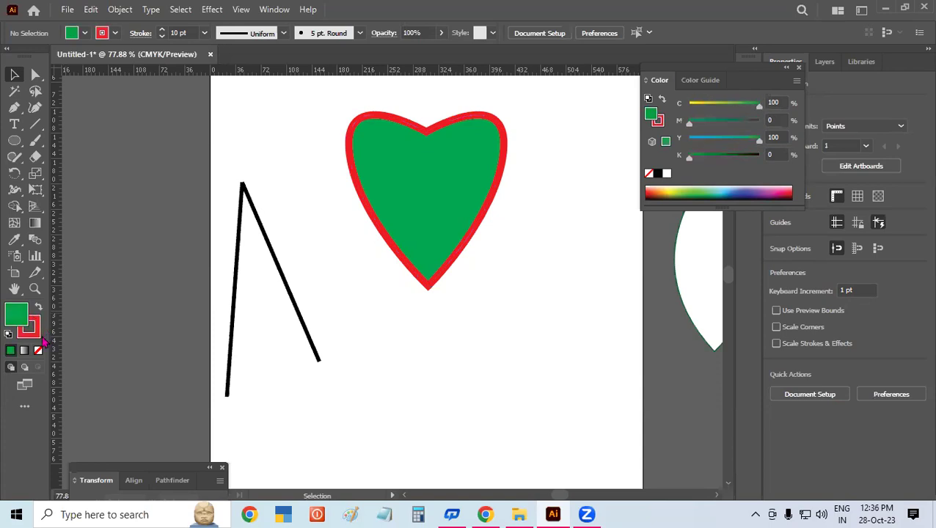
left_click(34, 314)
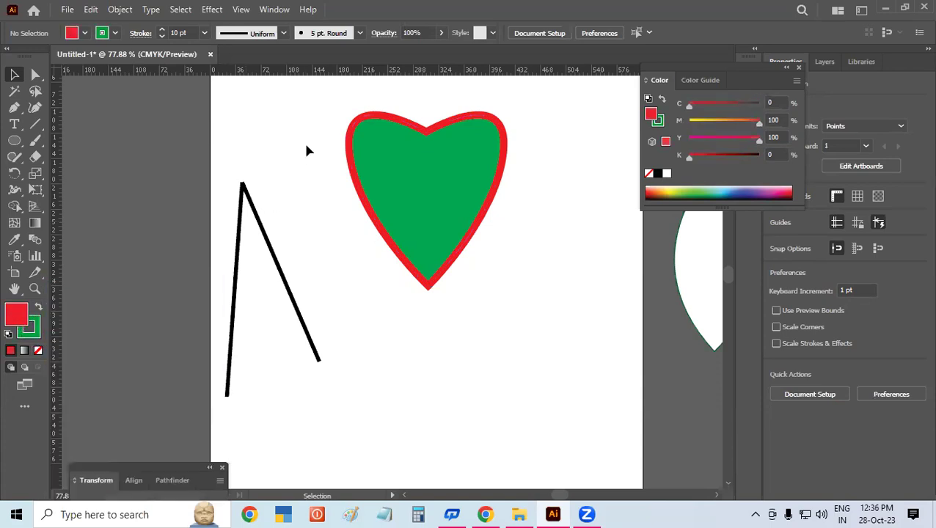
left_click_drag(315, 94, 554, 317)
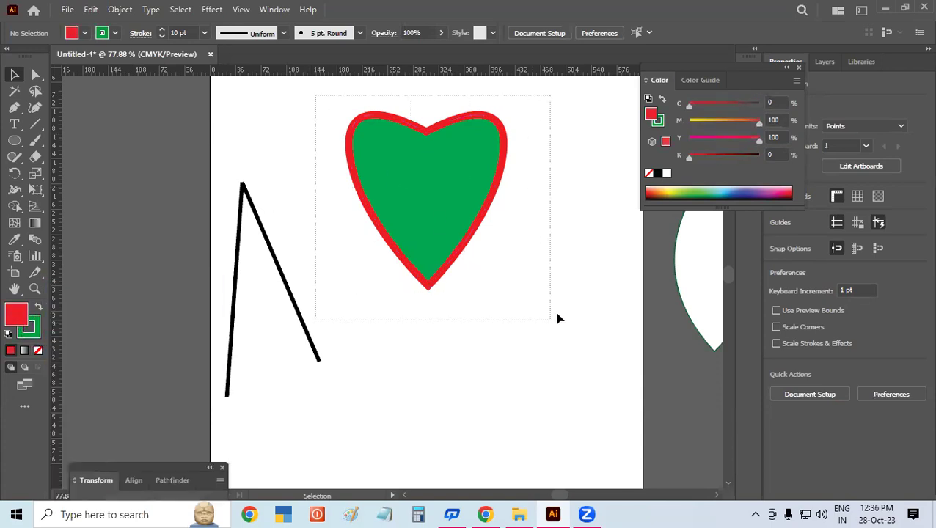
key("shift+x")
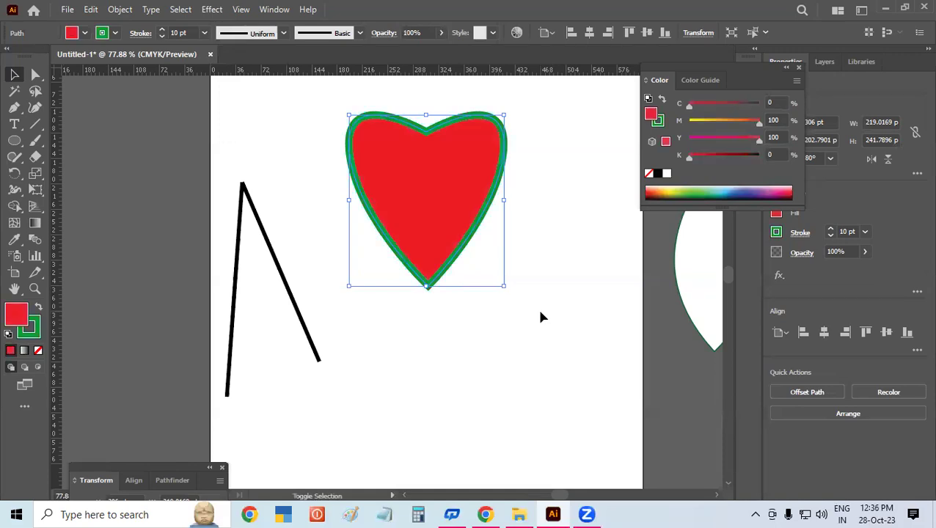
key("shift+x")
key("shift+x")
key("shift+x")
key("shift+x")
key("shift+x")
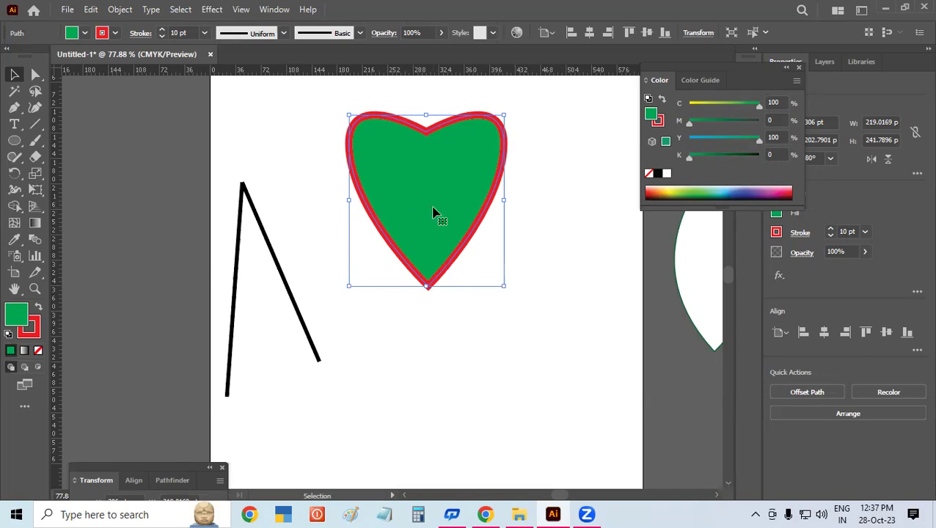
- Delete the black line and group the heart
left_click(272, 234)
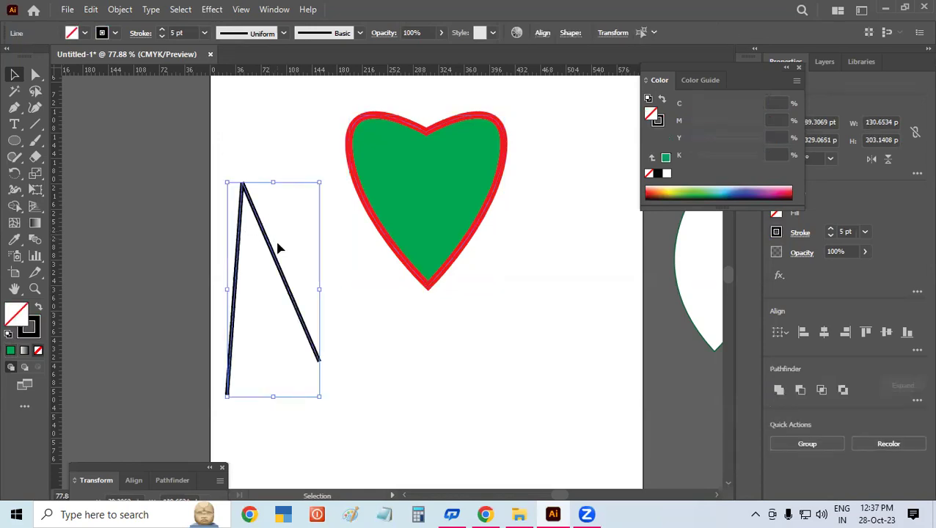
key("Delete")
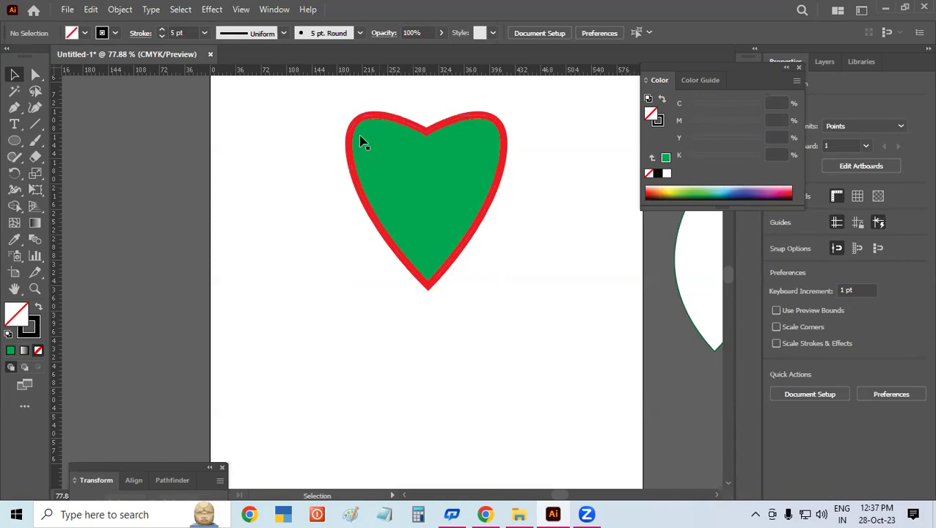
mouse_move(315, 96)
left_mouse_down()
mouse_move(513, 244)
mouse_move(547, 317)
left_mouse_up()
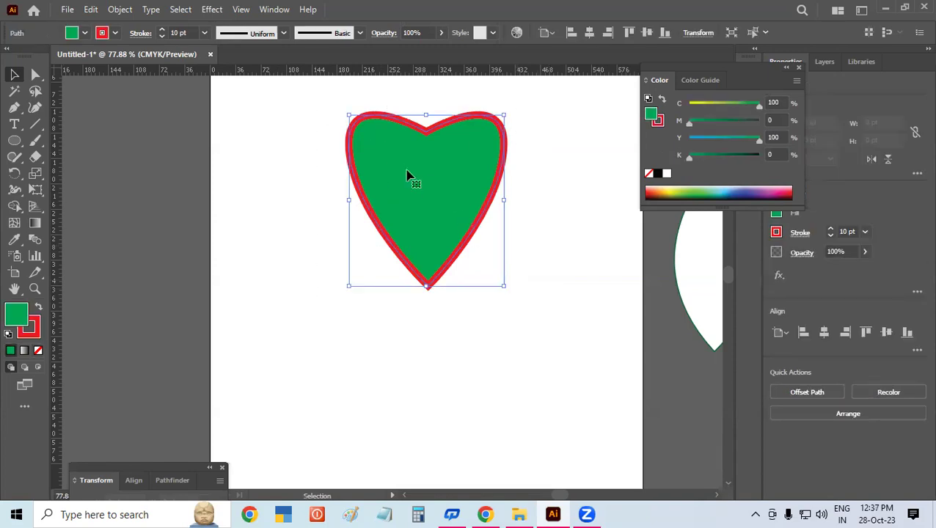
right_click(406, 170)
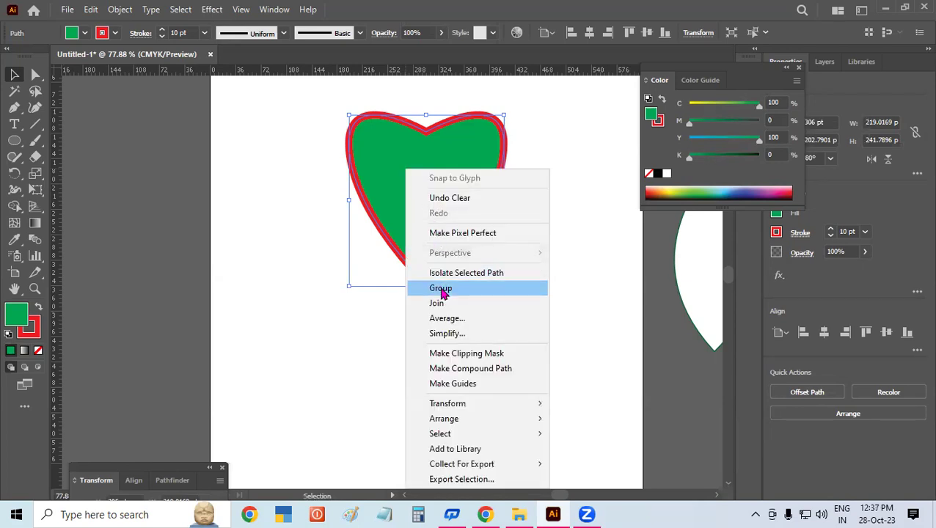
left_click(440, 289)
- Squash the heart group to about 219 by 131 pt and move it down-right
left_click_drag(426, 286, 433, 209)
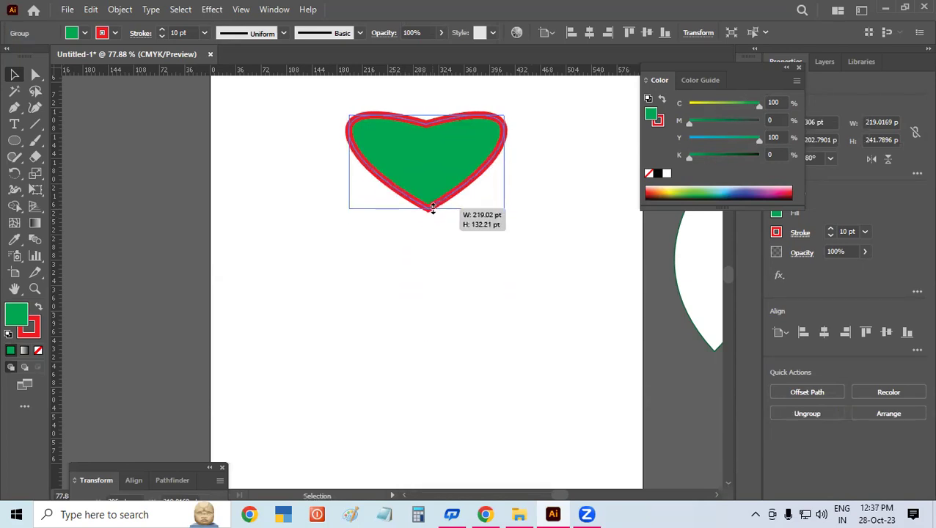
left_click_drag(449, 162, 460, 220)
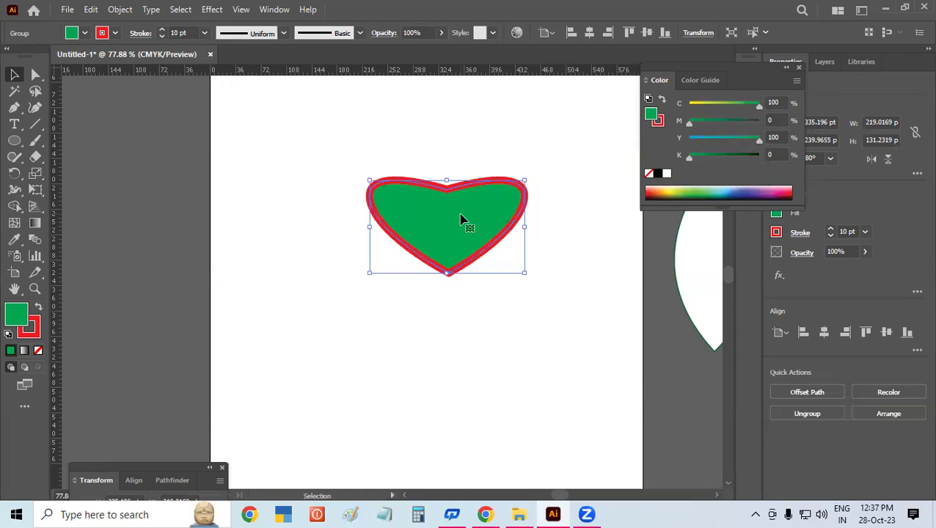
right_click(462, 217)
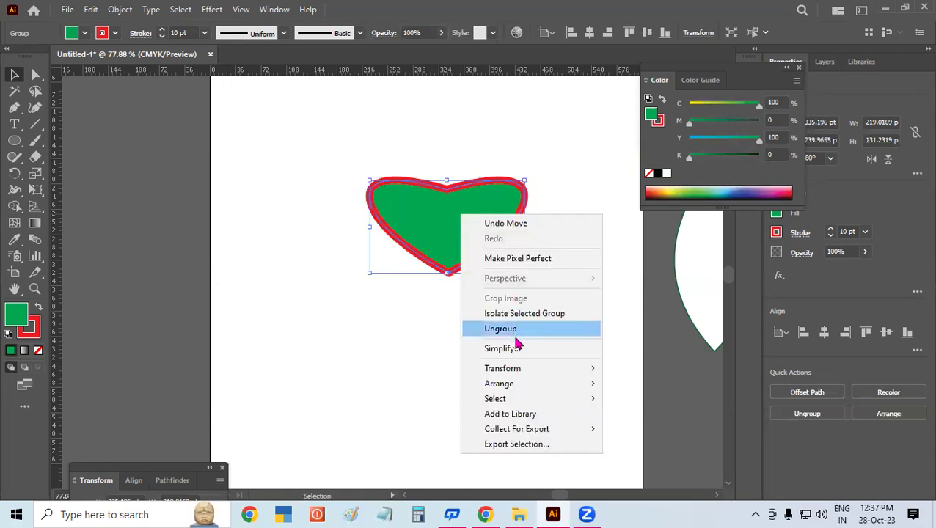
mouse_move(502, 368)
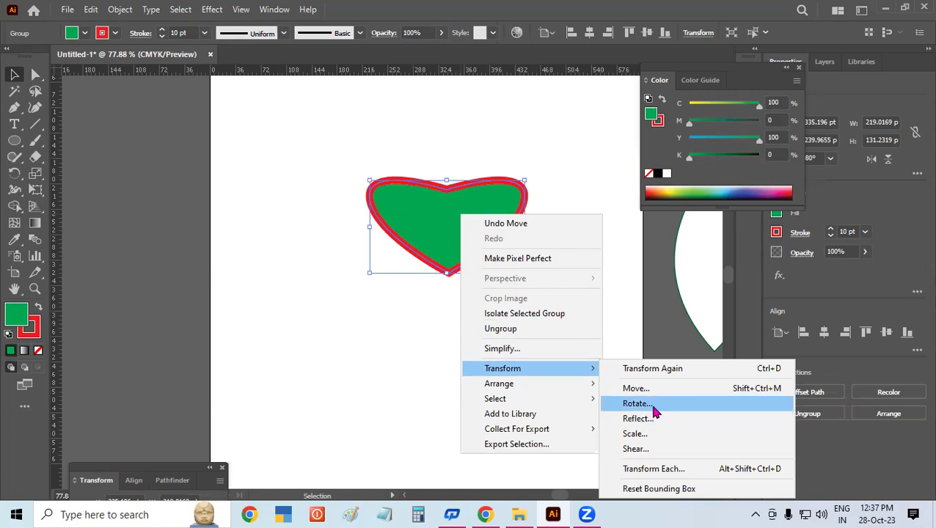
- Rotate the flattened heart about 87° so its point faces left, then shift it down-right
left_click(653, 408)
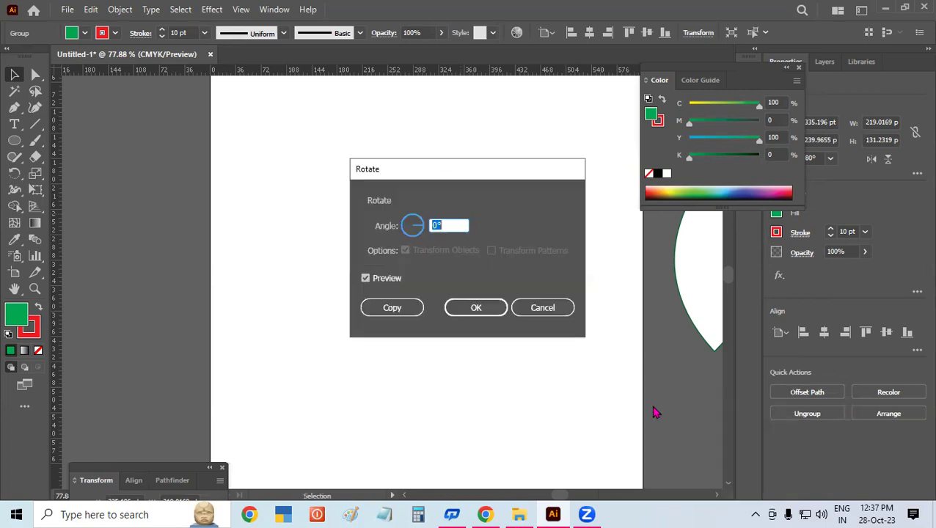
left_click(566, 316)
left_click(277, 172)
left_click_drag(297, 132, 578, 243)
mouse_move(527, 174)
left_mouse_down()
mouse_move(552, 291)
mouse_move(461, 347)
mouse_move(508, 332)
left_mouse_up()
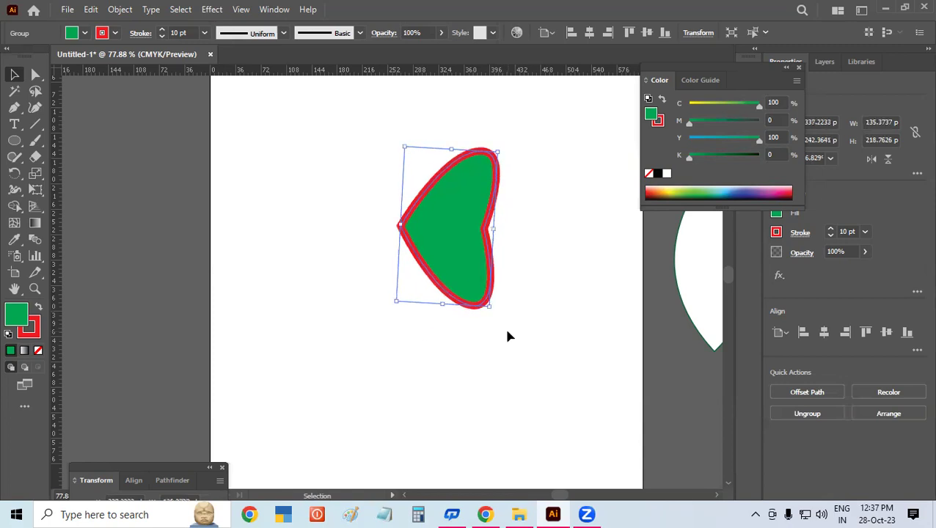
left_click_drag(471, 226, 497, 246)
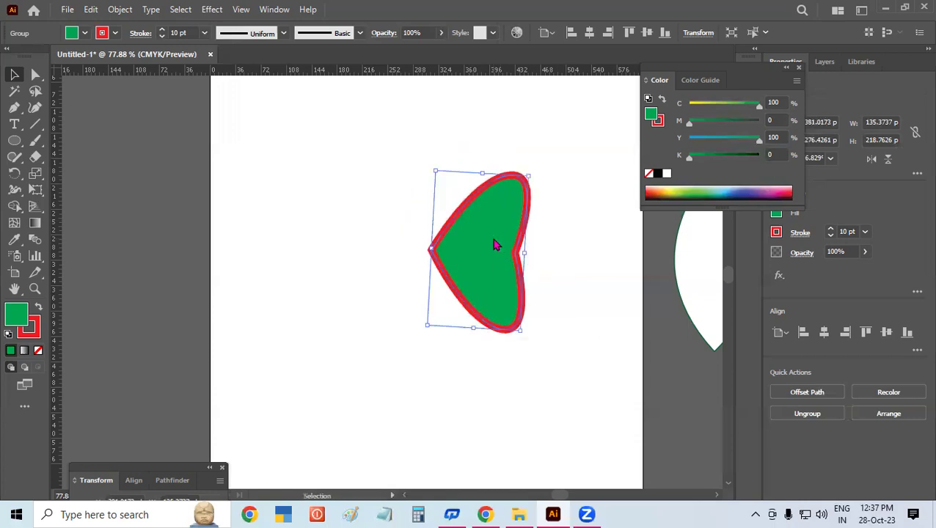
- Reflect a vertical copy of the heart and drag it left to form the second wing
right_click(491, 237)
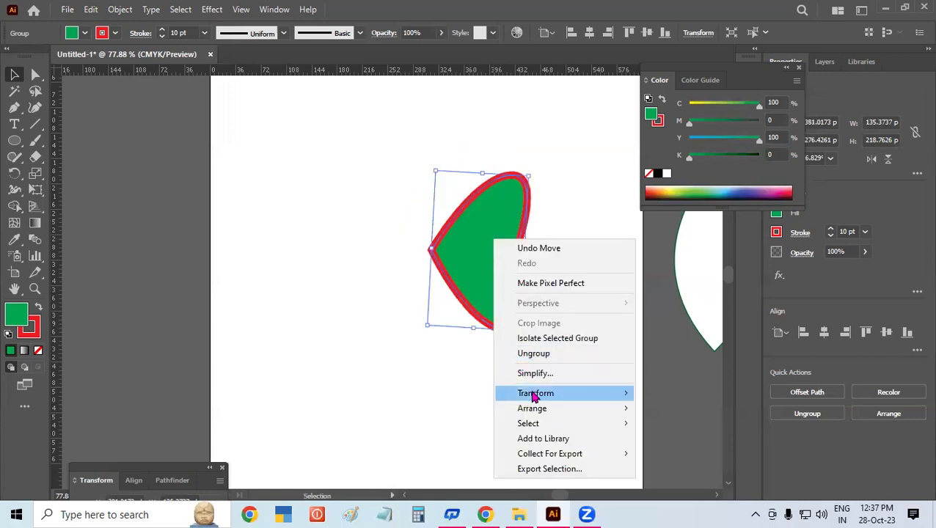
mouse_move(535, 393)
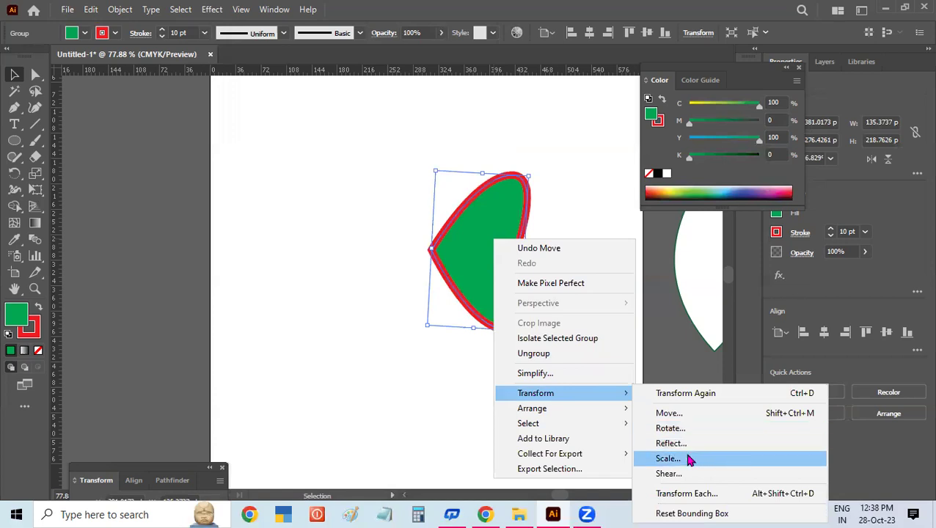
left_click(671, 443)
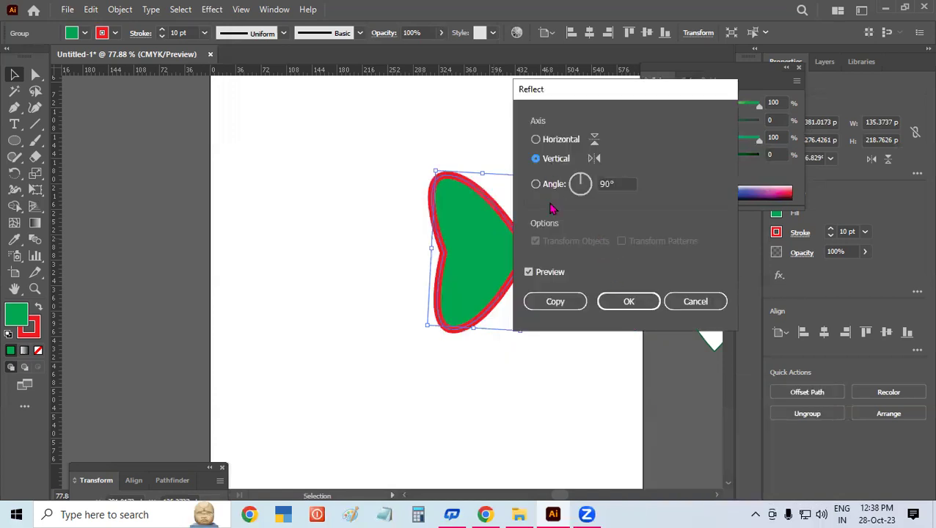
left_click(549, 302)
mouse_move(472, 249)
left_mouse_down()
mouse_move(367, 245)
mouse_move(397, 267)
left_mouse_up()
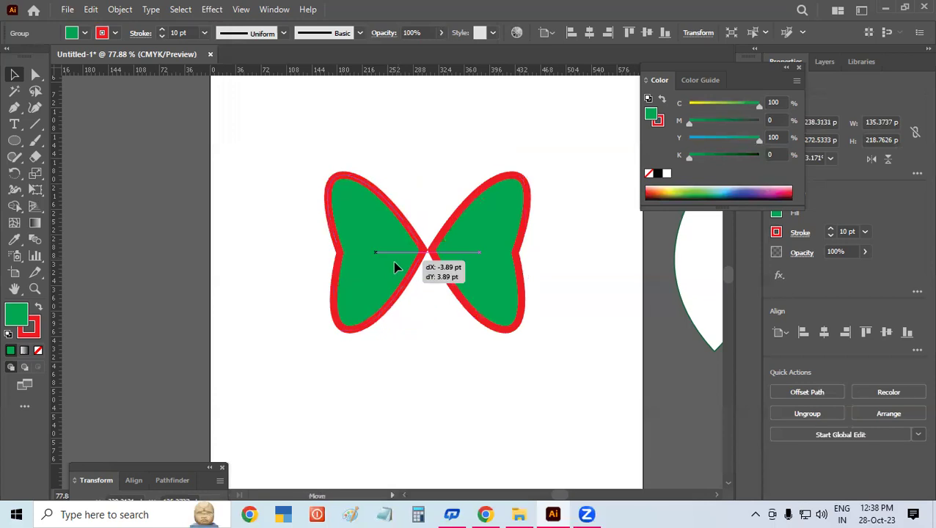
- Draw a narrow ellipse body, about 13 by 111 pt, between the wings
left_click(486, 395)
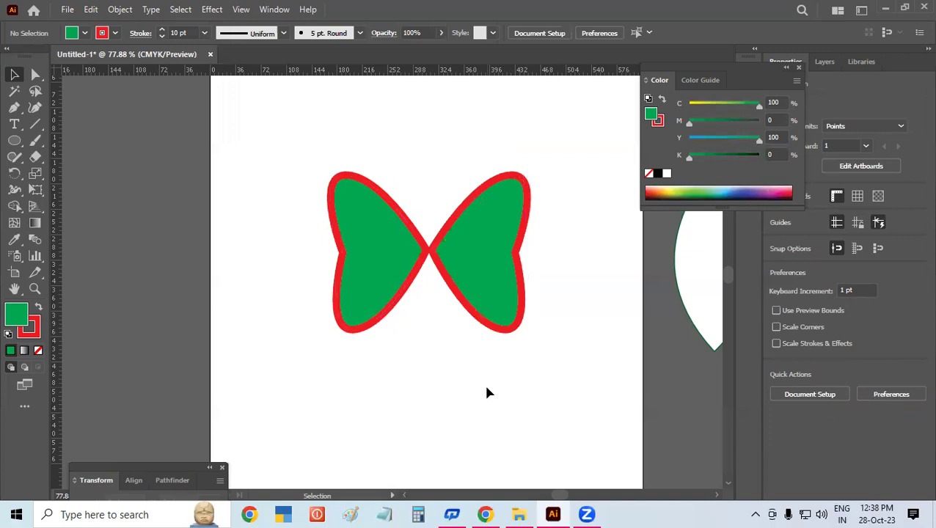
left_click(15, 141)
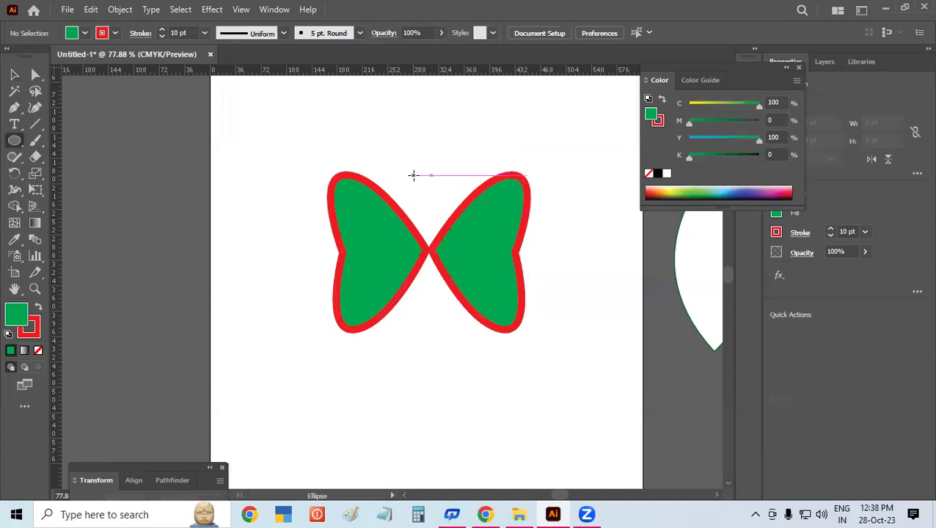
left_click_drag(416, 188, 436, 336)
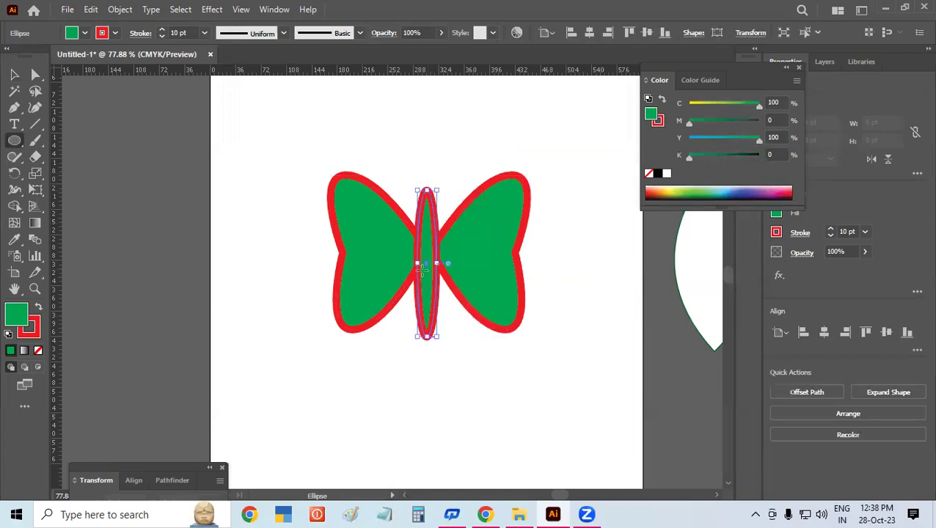
- Nudge the tall narrow ellipse to the centre between the wings as the body
left_click(427, 252)
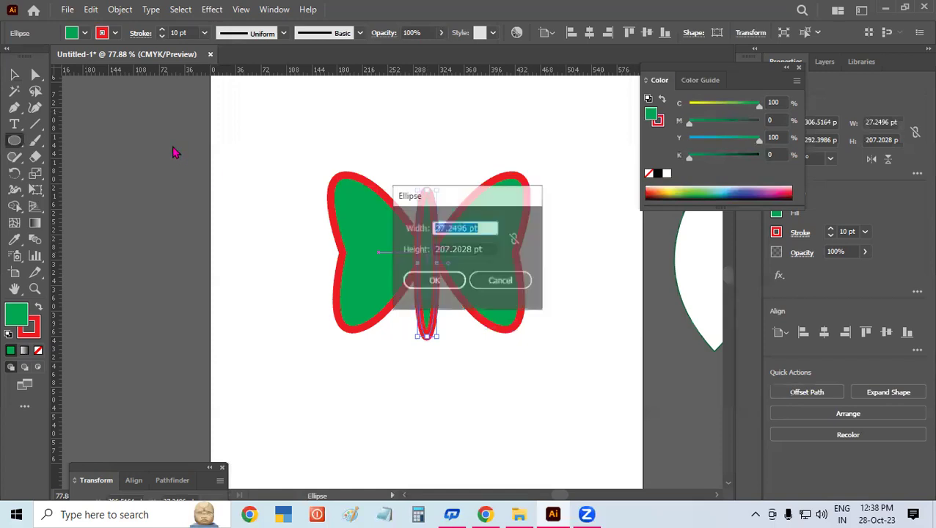
left_click(495, 278)
left_click(14, 74)
left_click_drag(423, 263, 430, 263)
left_click(501, 381)
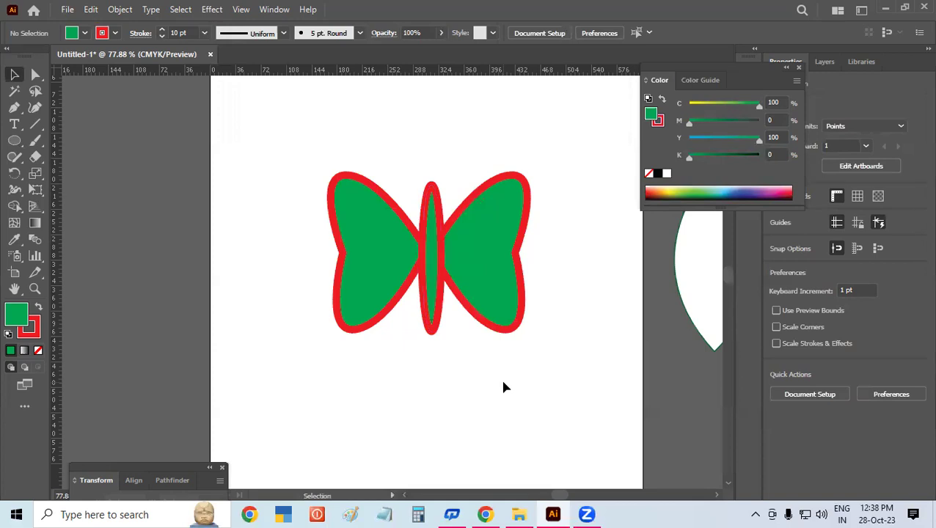
- Give both wings and the body a 10 pt red outline
left_click_drag(253, 140, 557, 371)
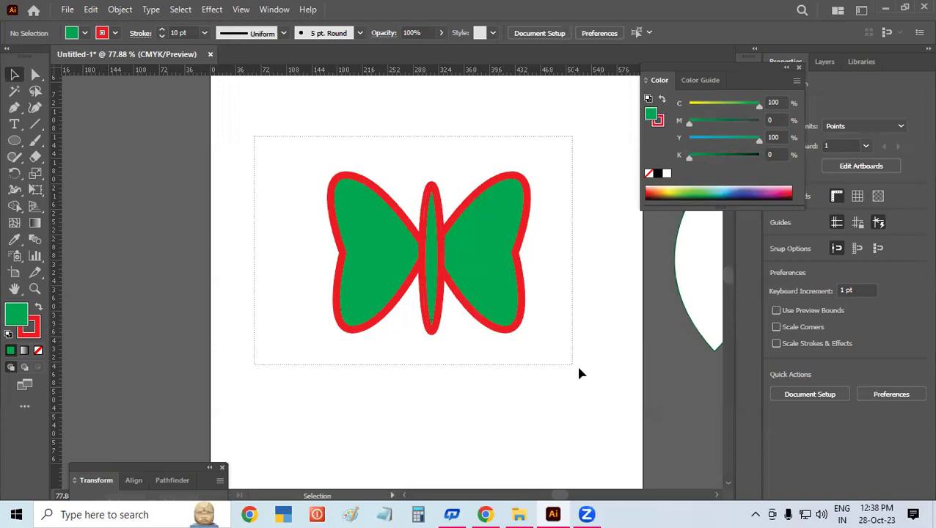
left_click(204, 32)
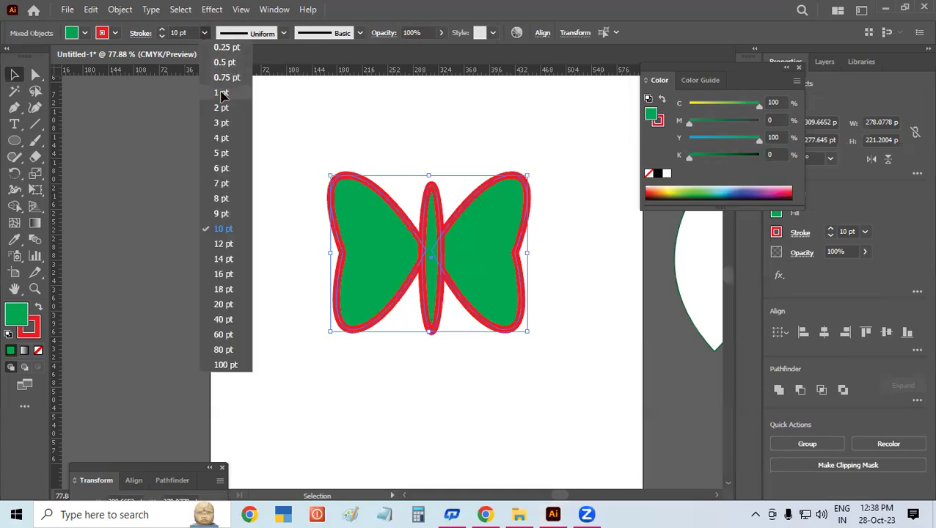
left_click(221, 93)
left_click(450, 144)
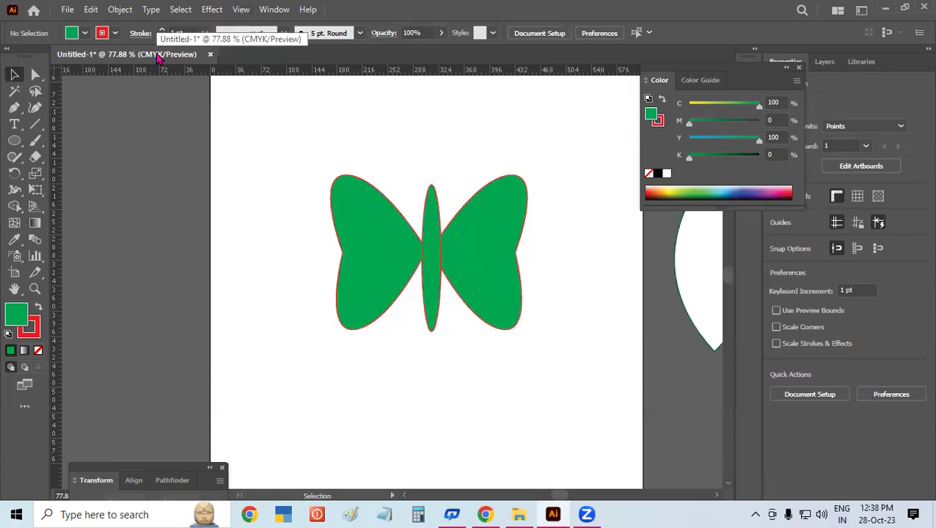
left_click(204, 33)
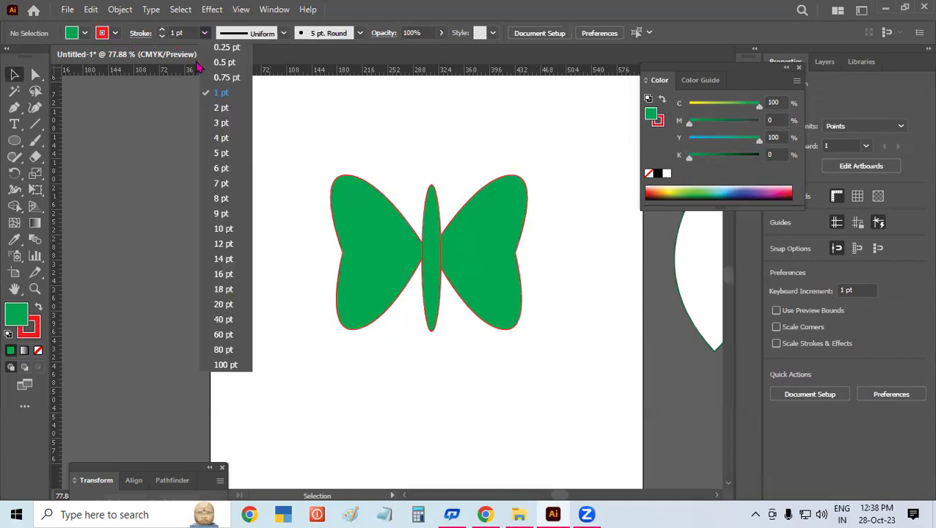
left_click(223, 229)
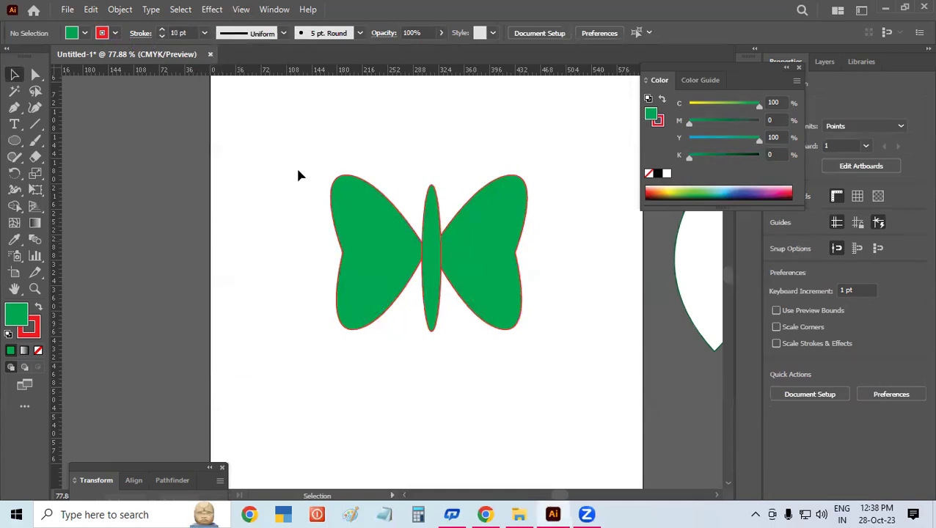
left_click_drag(554, 397, 352, 189)
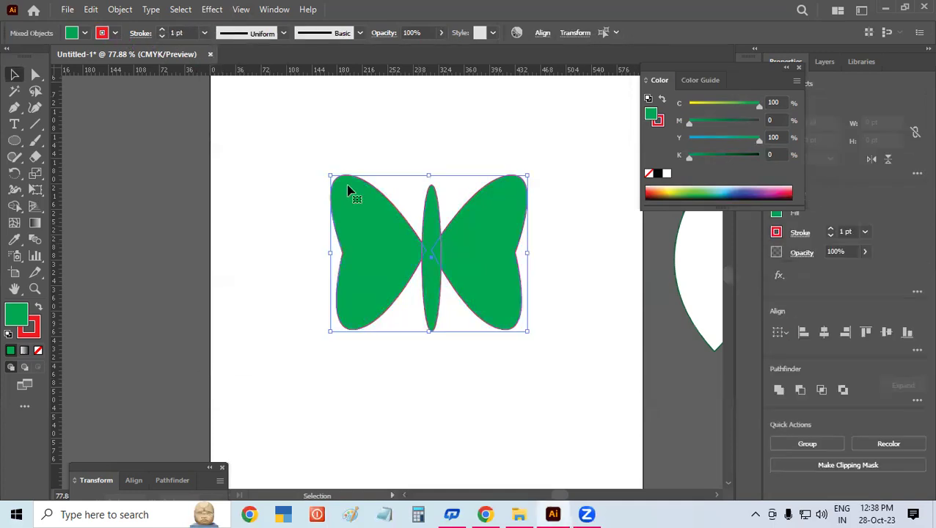
left_click(204, 33)
left_click(224, 229)
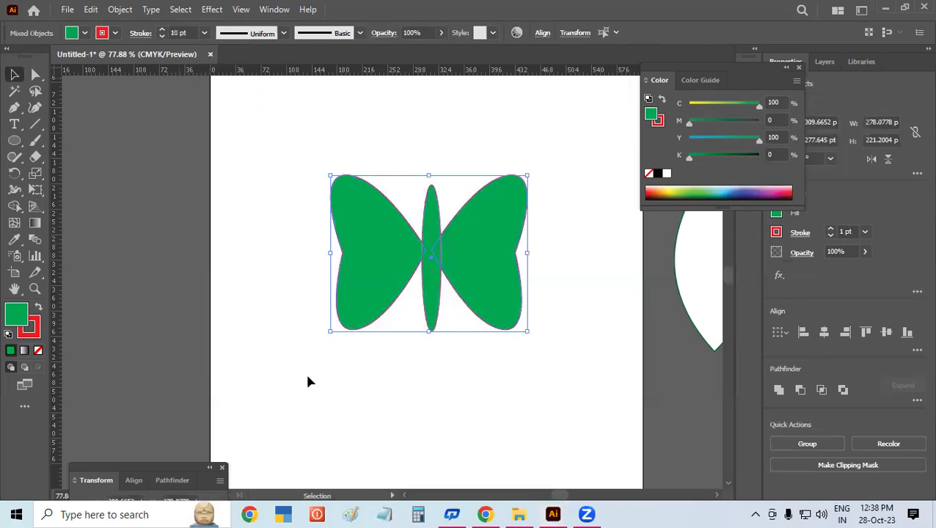
left_click(409, 385)
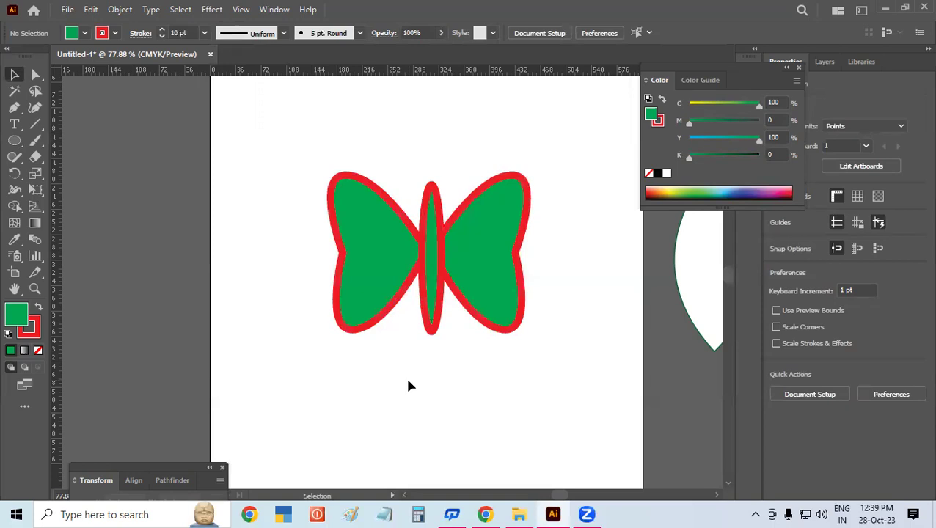
- Draw a curved Pen path rising from the body's centre up toward the right
left_click(14, 107)
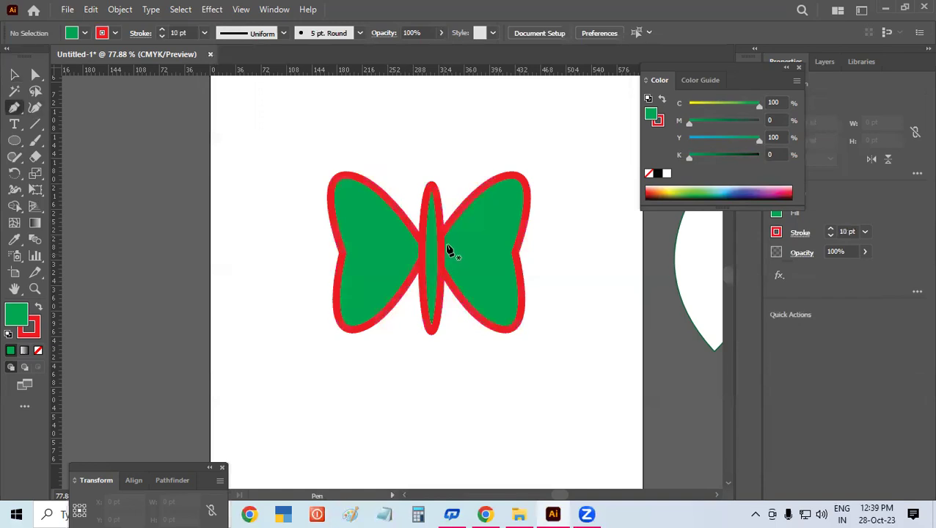
mouse_move(444, 228)
left_mouse_down()
mouse_move(467, 224)
mouse_move(460, 230)
left_mouse_up()
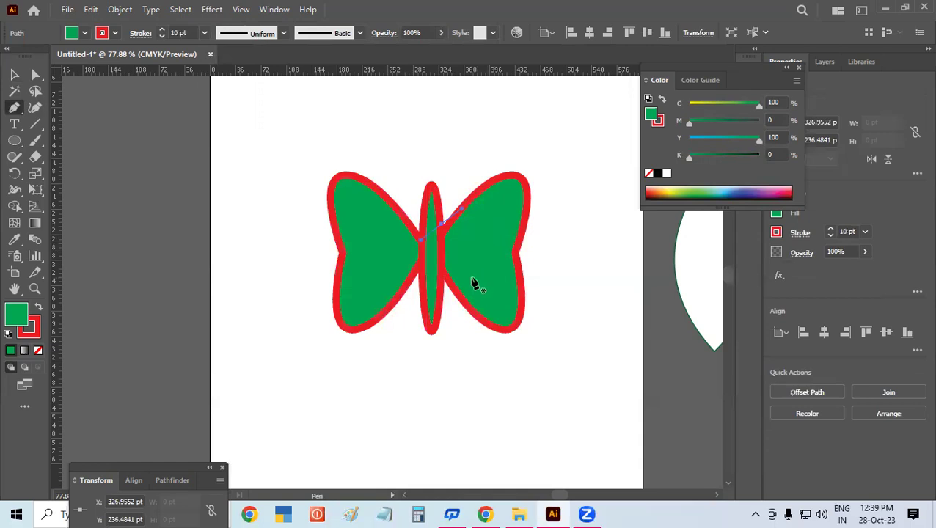
key("Escape")
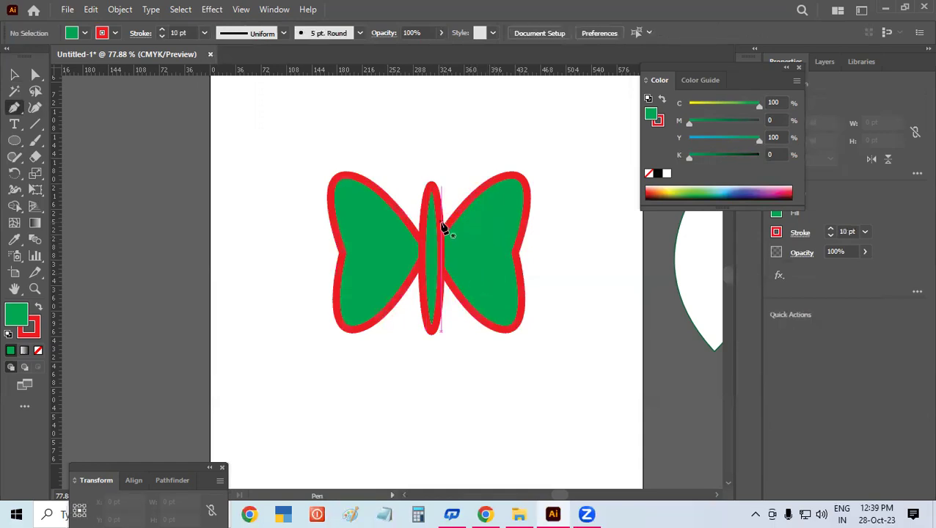
mouse_move(441, 223)
left_mouse_down()
mouse_move(476, 158)
mouse_move(516, 159)
left_mouse_up()
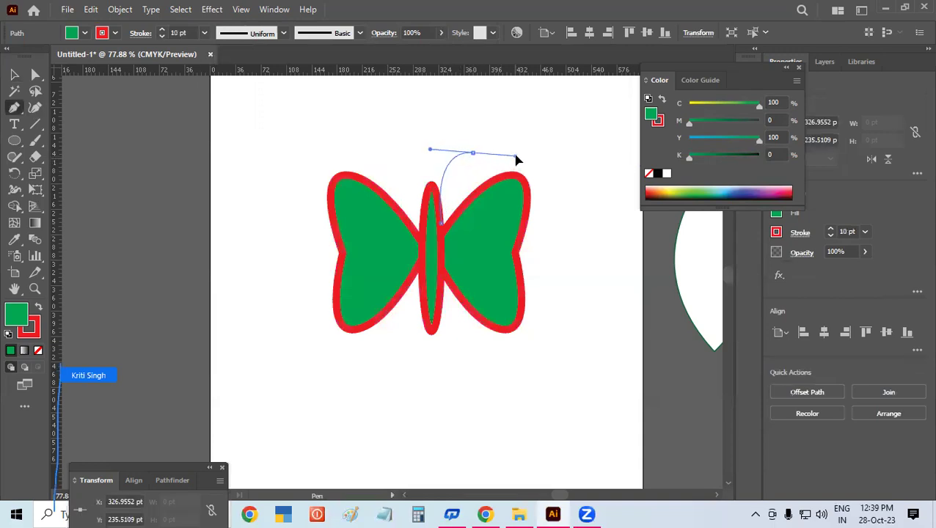
left_click_drag(515, 159, 511, 160)
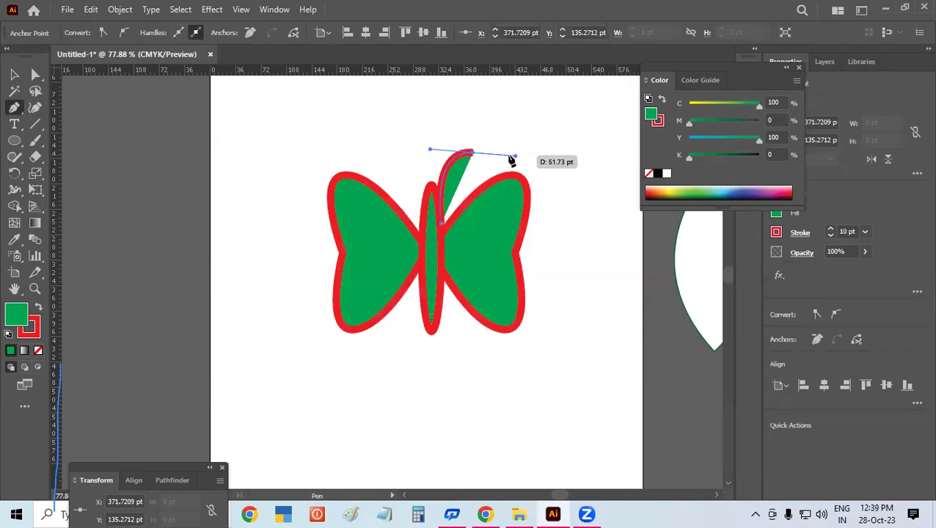
left_click_drag(510, 158, 507, 156)
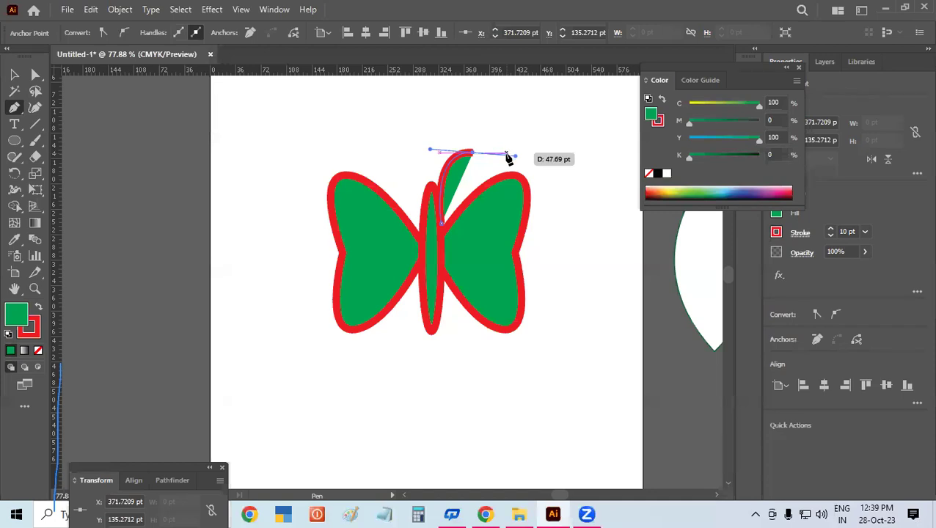
left_click_drag(507, 158, 528, 128)
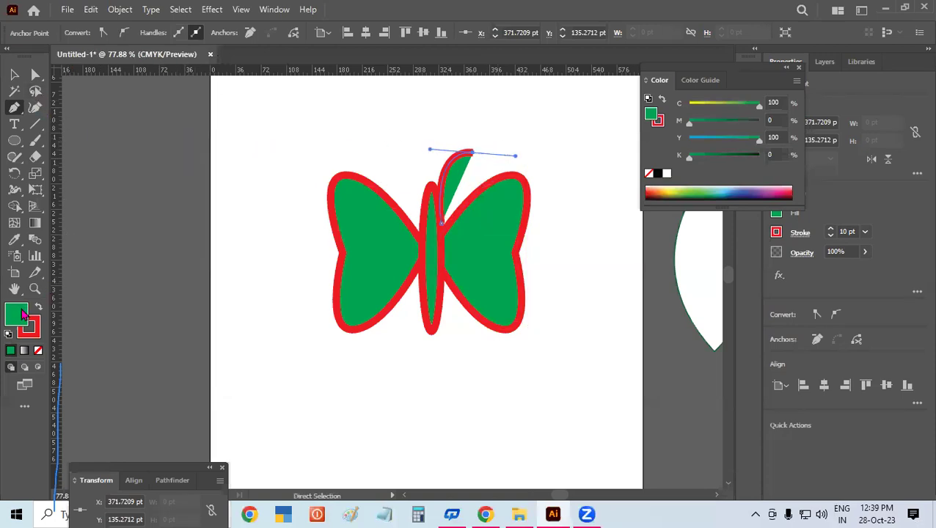
- Set the antenna's fill to None and pull its top anchor out to the right
left_click(39, 352)
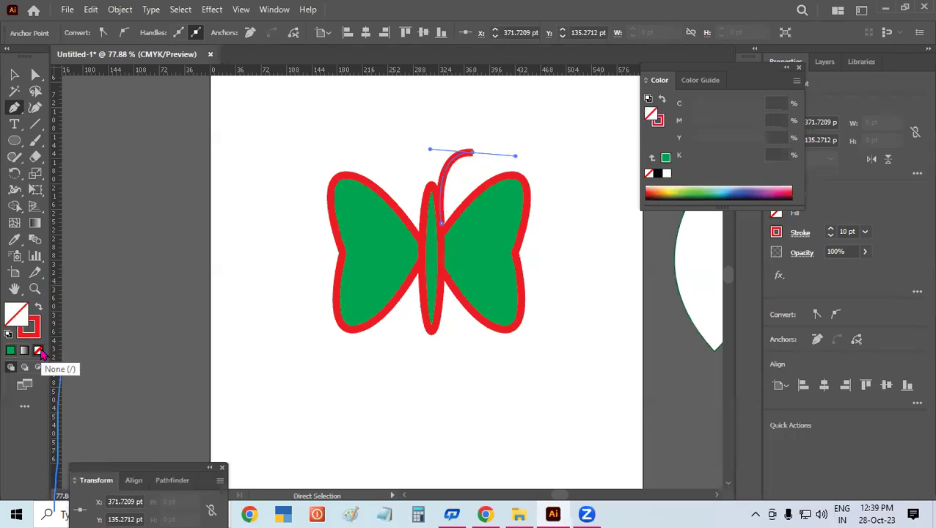
left_click(36, 75)
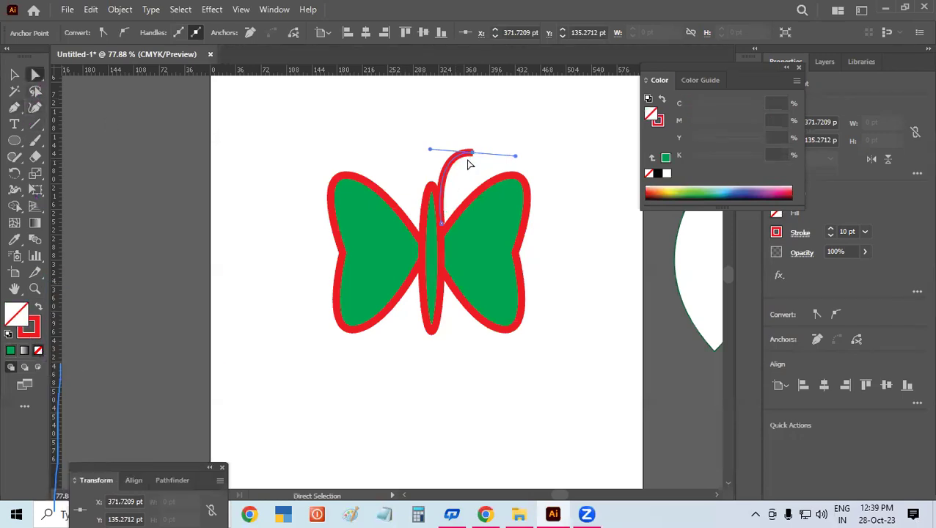
left_click_drag(470, 152, 505, 151)
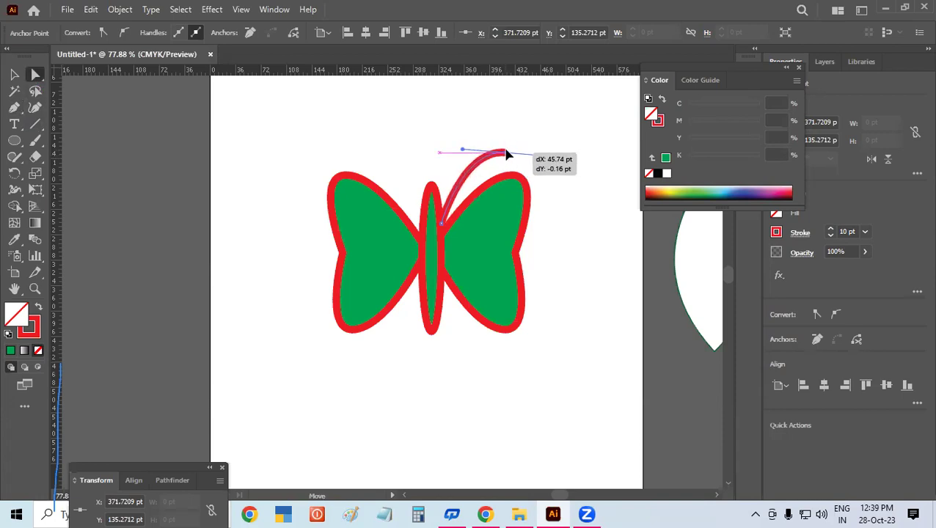
left_click_drag(504, 152, 505, 152)
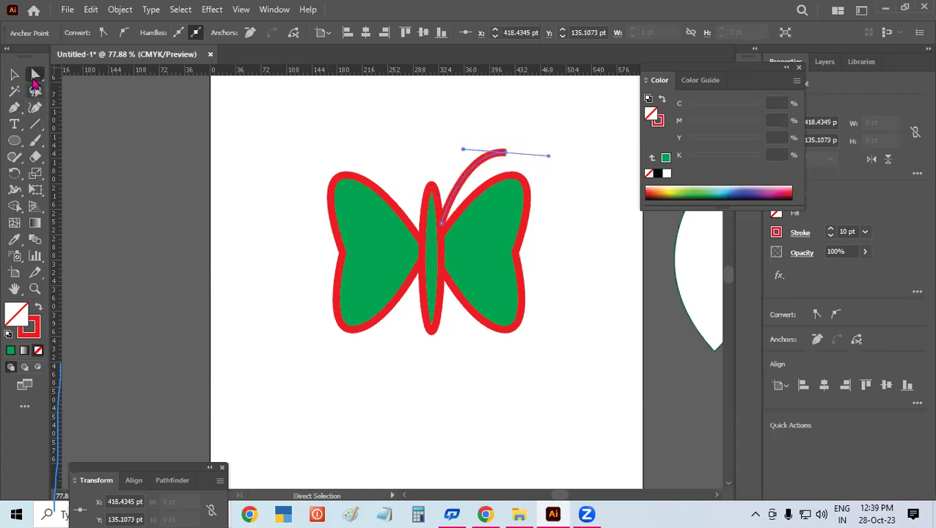
left_click(14, 75)
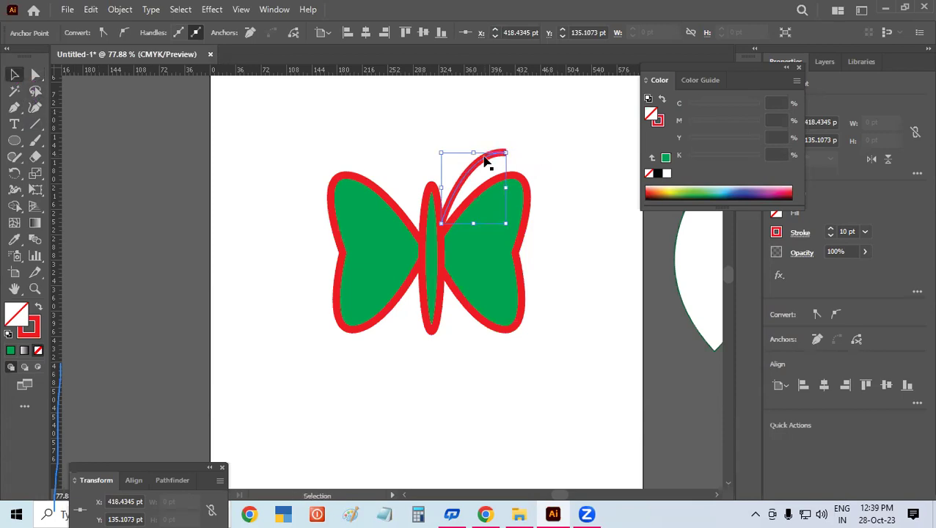
- Try a reflected copy of the antenna on the left, then delete the mismatched result
right_click(485, 155)
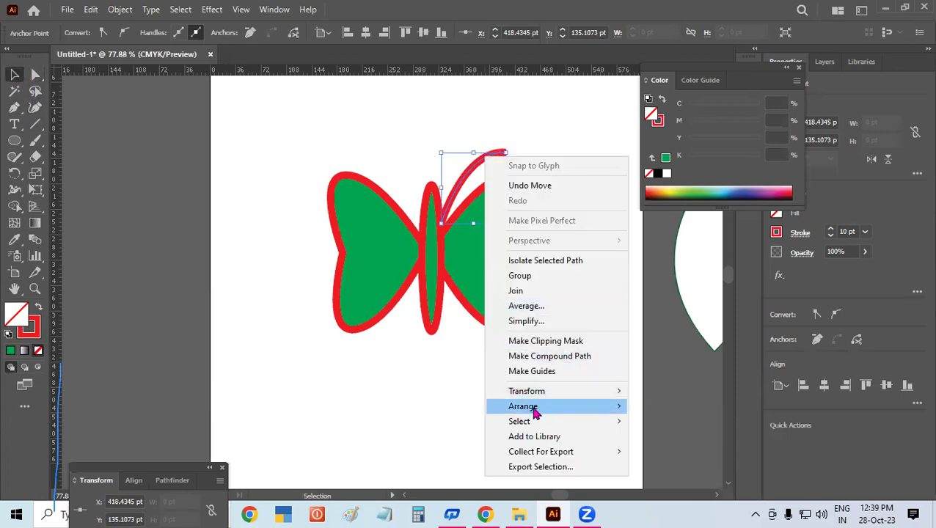
mouse_move(527, 391)
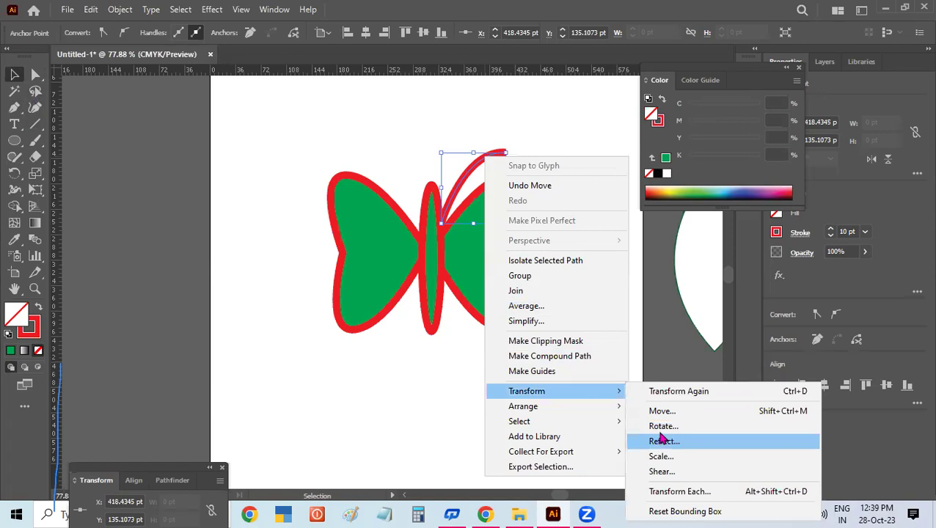
left_click(664, 442)
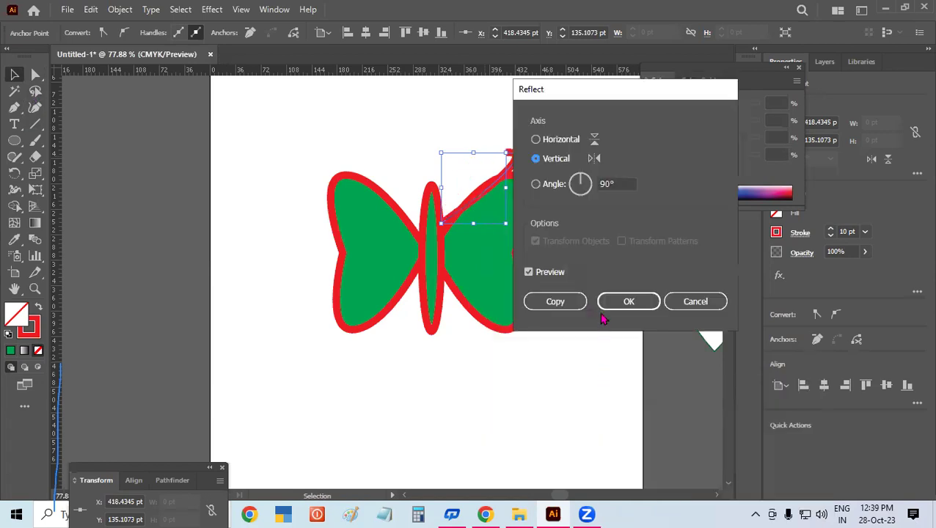
left_click(558, 303)
mouse_move(502, 155)
left_mouse_down()
mouse_move(445, 152)
mouse_move(451, 137)
mouse_move(377, 114)
left_mouse_up()
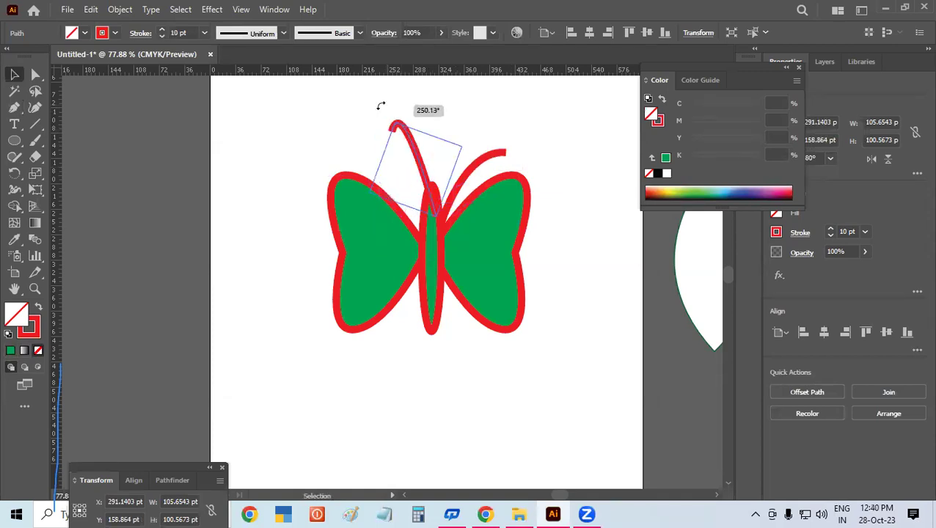
mouse_move(377, 113)
left_mouse_down()
mouse_move(409, 150)
mouse_move(394, 184)
left_mouse_up()
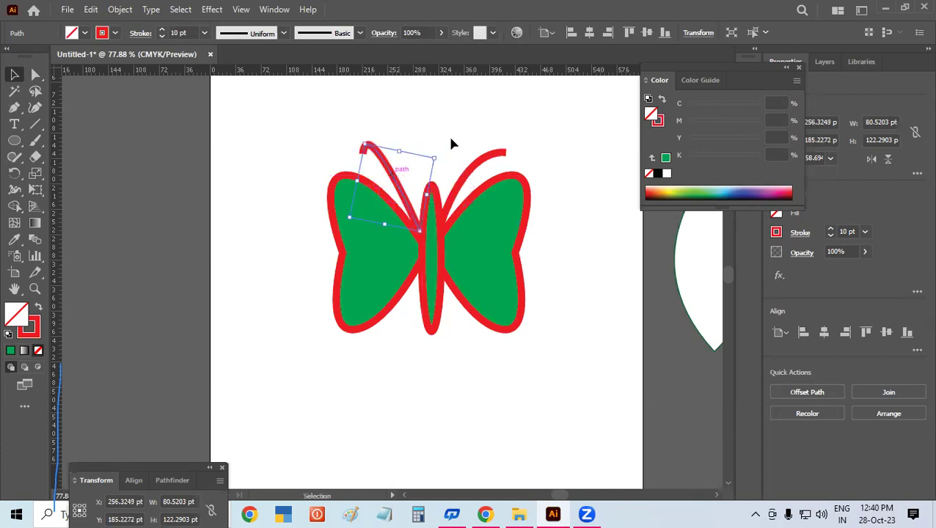
left_click(452, 130)
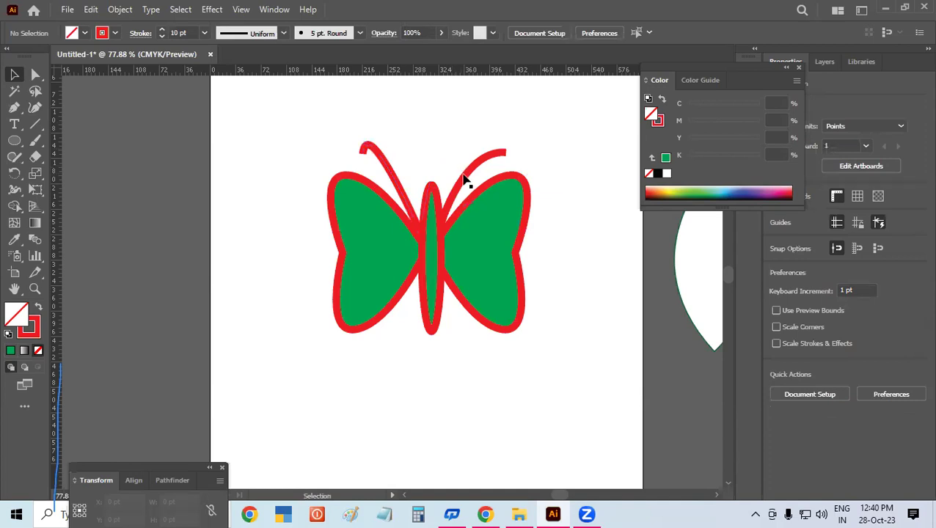
left_click(390, 174)
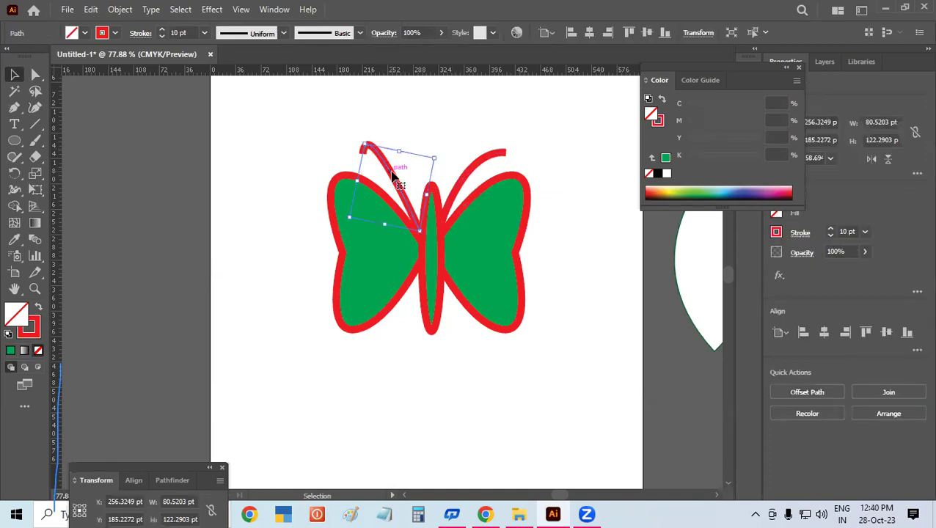
key("Delete")
- Duplicate the right antenna, flip it horizontally, and place it against the body's left side
left_click(478, 175)
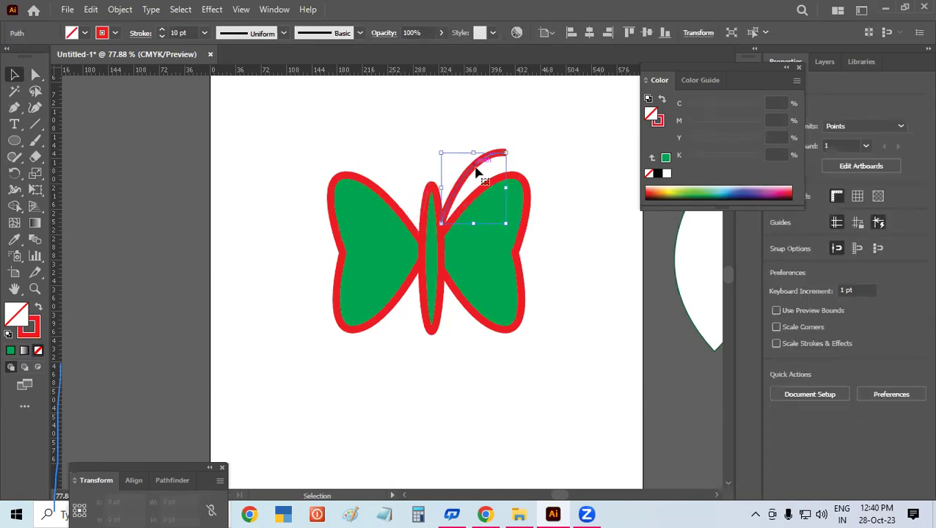
key("a")
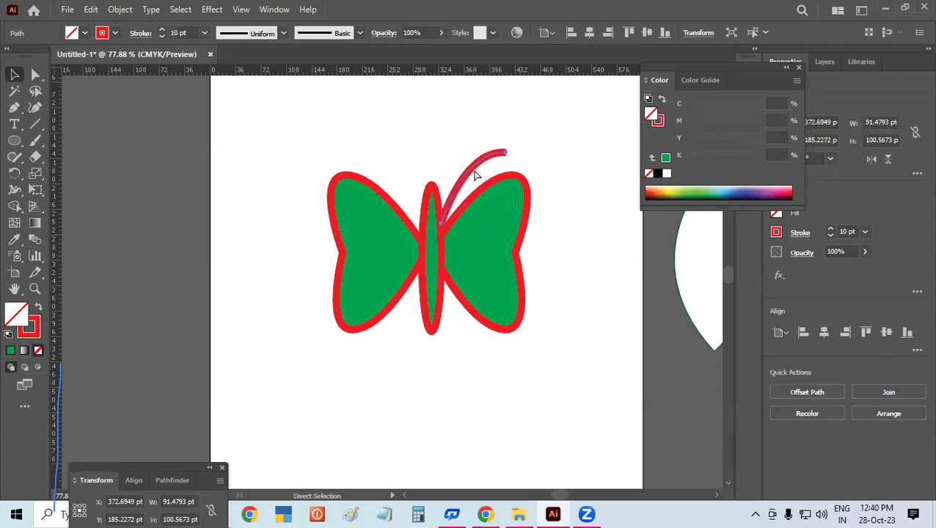
key("ctrl+c")
key("ctrl+v")
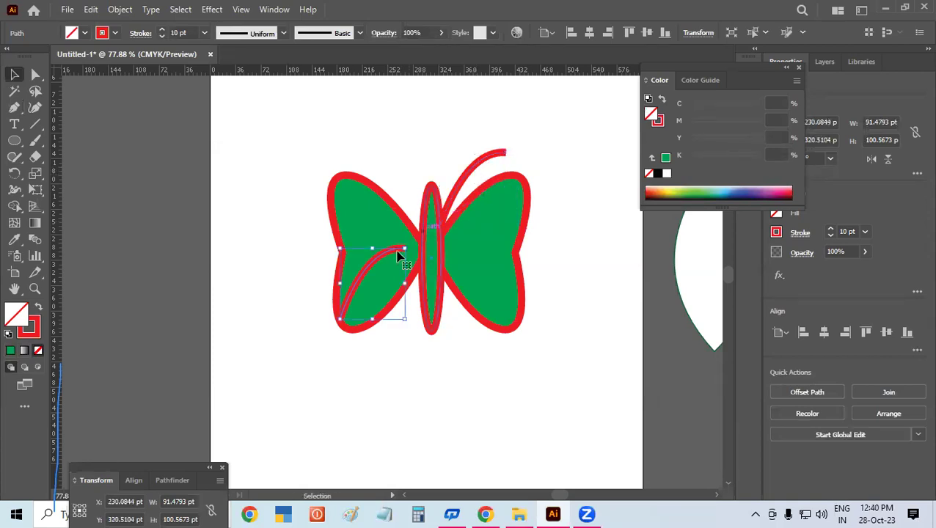
left_click_drag(392, 247, 443, 129)
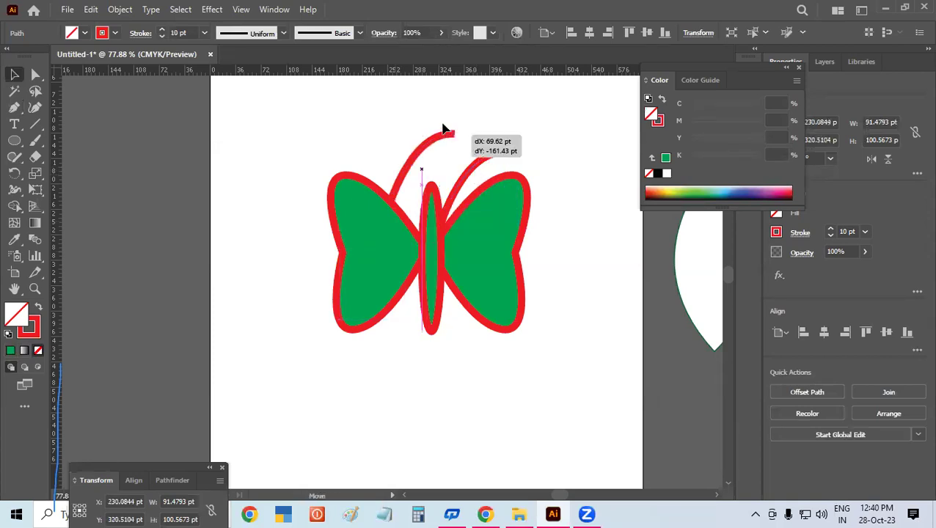
left_click(872, 160)
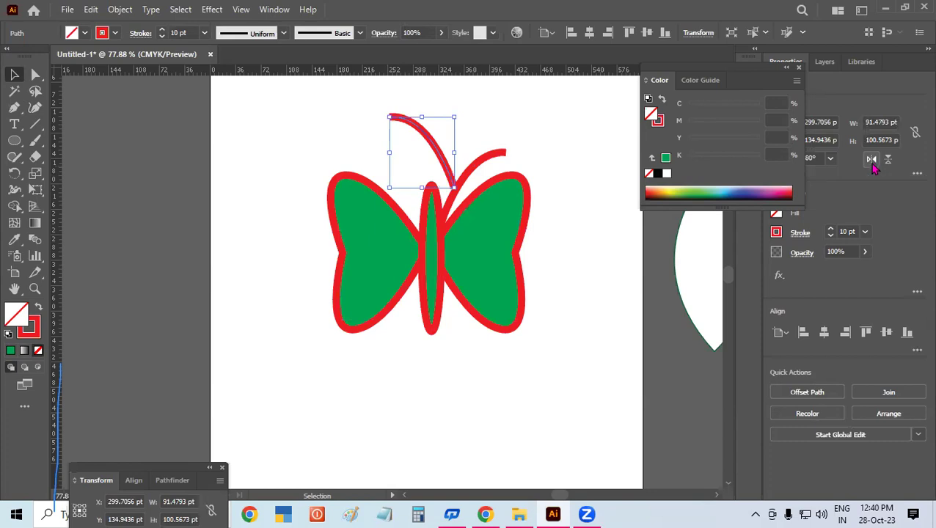
mouse_move(445, 160)
left_mouse_down()
mouse_move(401, 194)
mouse_move(409, 197)
left_mouse_up()
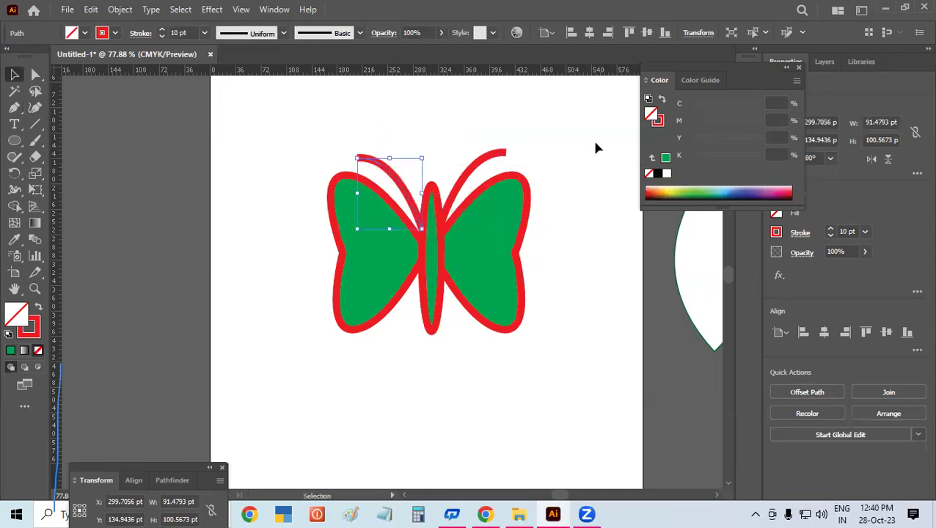
left_click(595, 148)
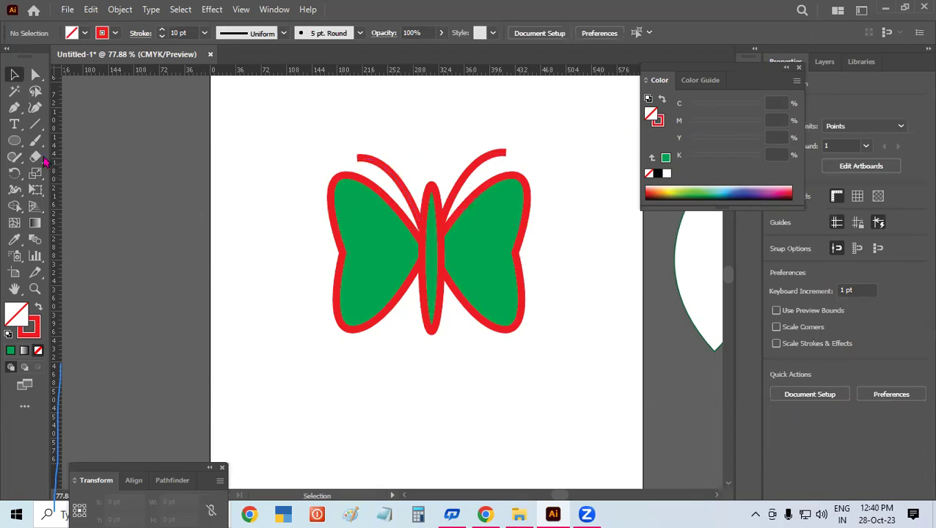
- Draw a small round tip on the left antenna and copy it onto the right antenna
left_click(14, 140)
left_click_drag(349, 151, 360, 161)
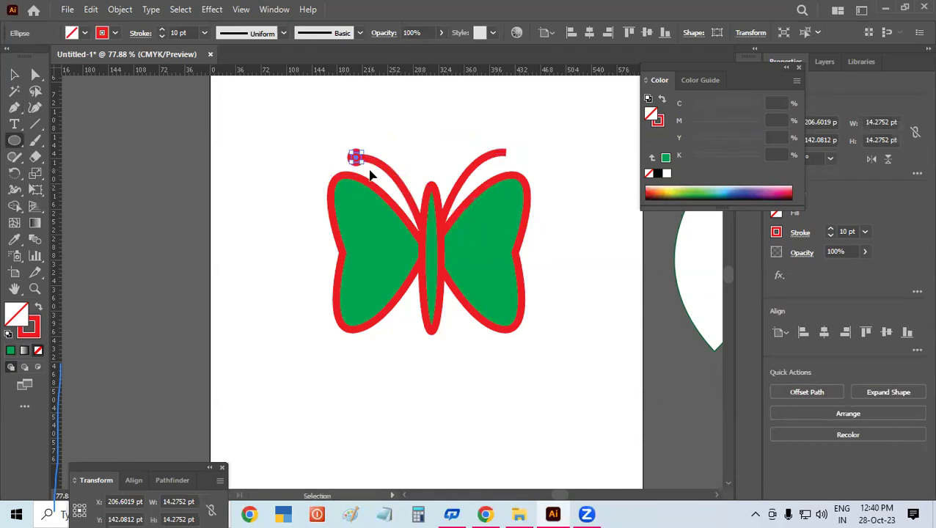
key("ctrl+c")
key("ctrl+v")
left_click_drag(392, 285, 501, 151)
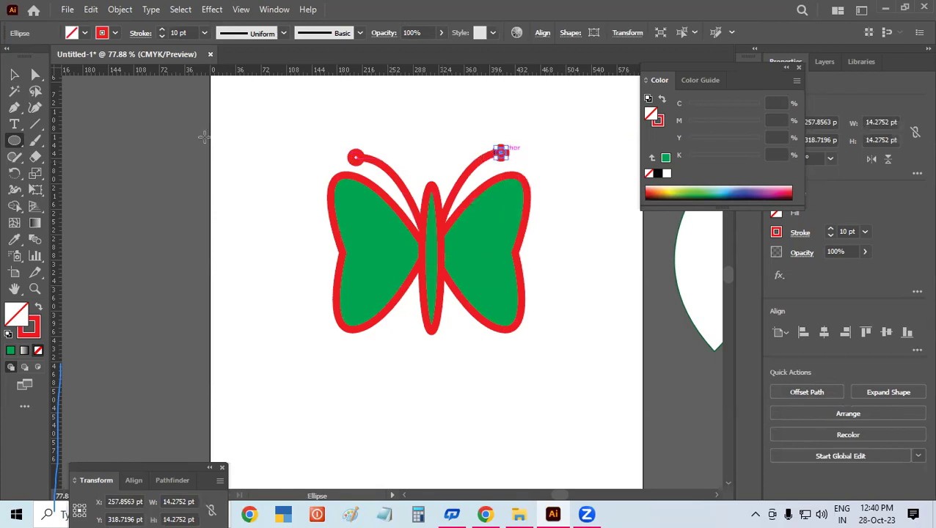
left_click(14, 74)
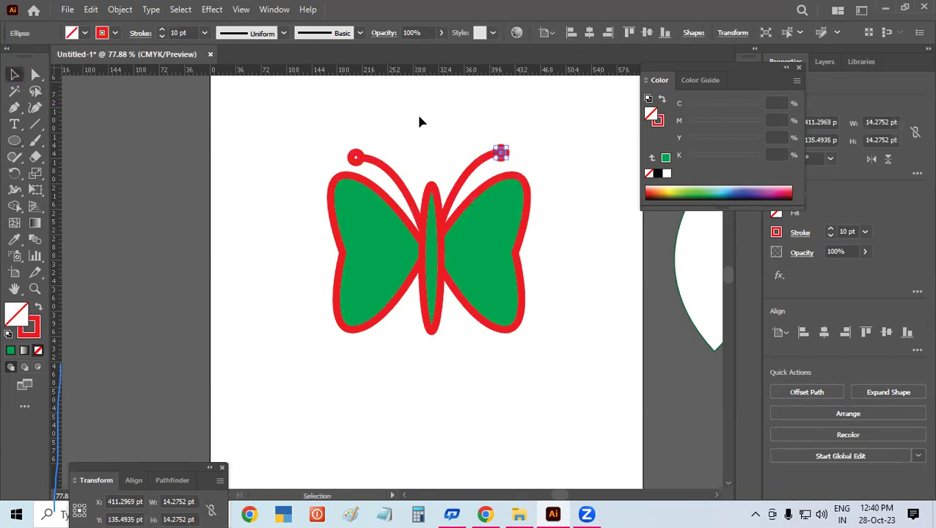
left_click(430, 133)
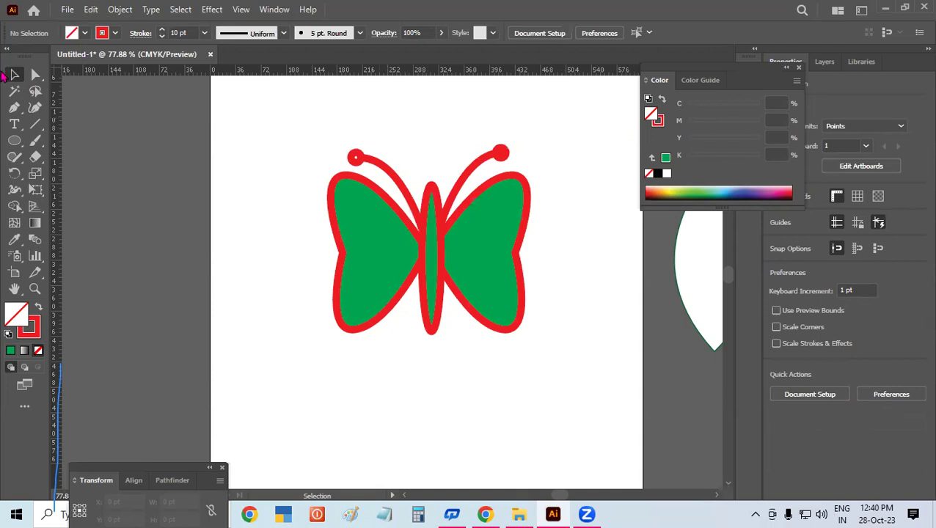
- Add a small red dot, about 13.5 pt wide, on each wing
left_click(14, 140)
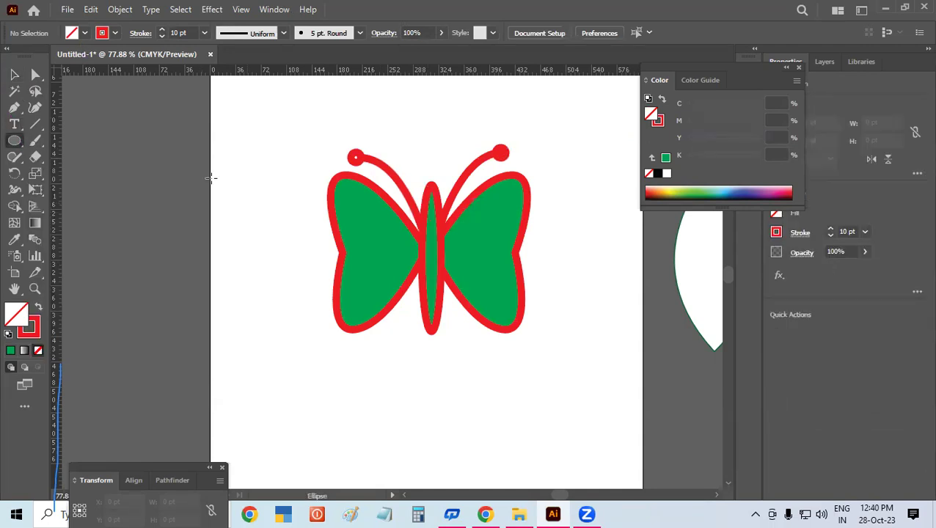
mouse_move(357, 219)
left_mouse_down()
mouse_move(391, 285)
mouse_move(486, 227)
left_mouse_up()
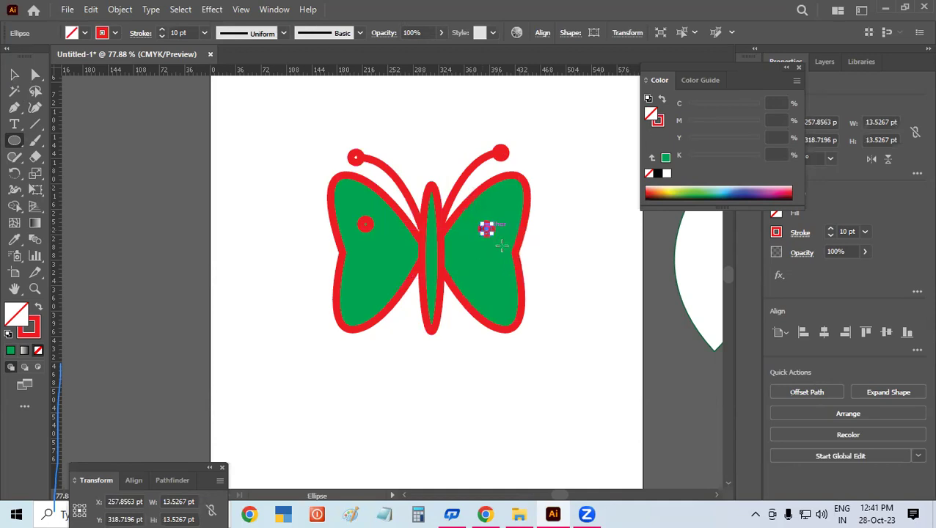
left_click(511, 209)
left_click(500, 280)
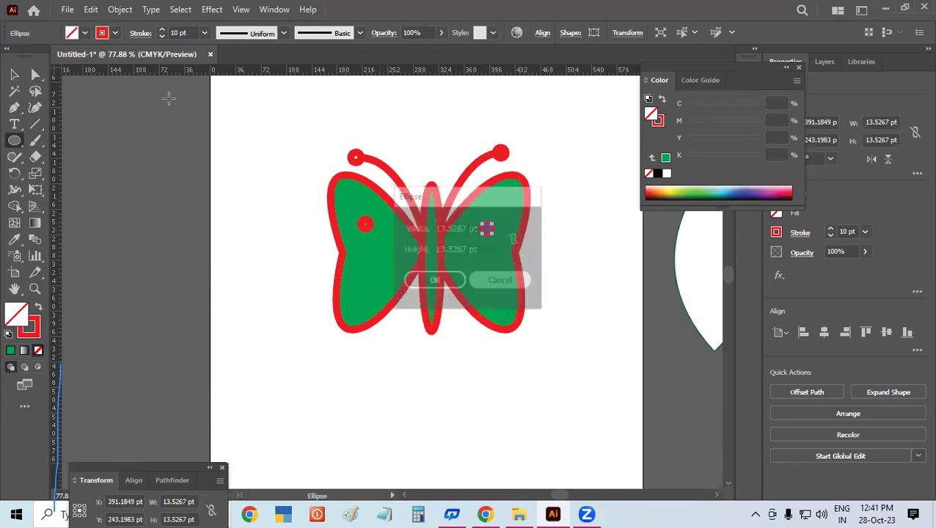
key("v")
left_click(282, 150)
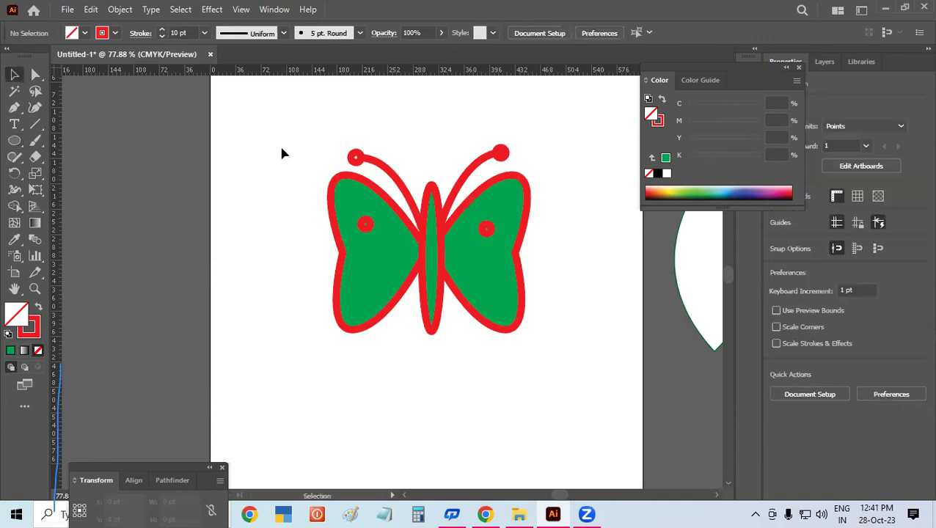
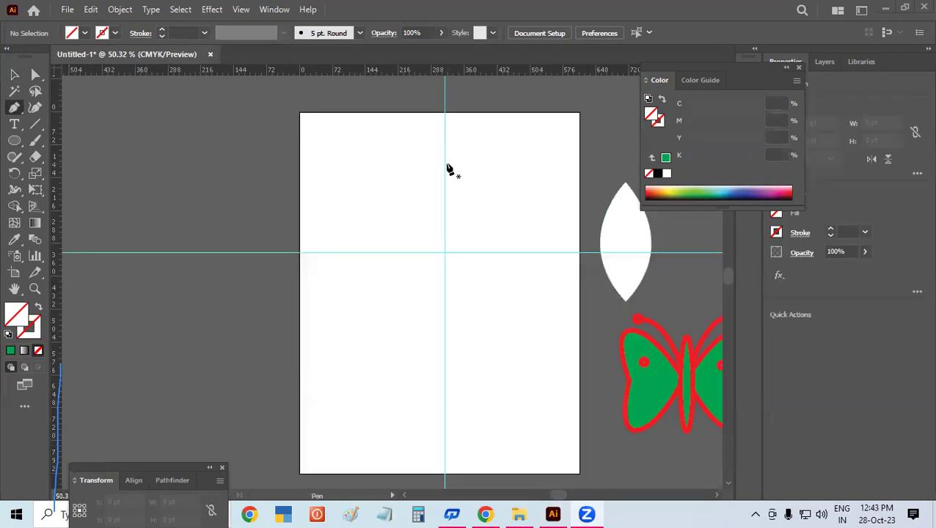
- Delete the existing vertical and horizontal guides
key("v")
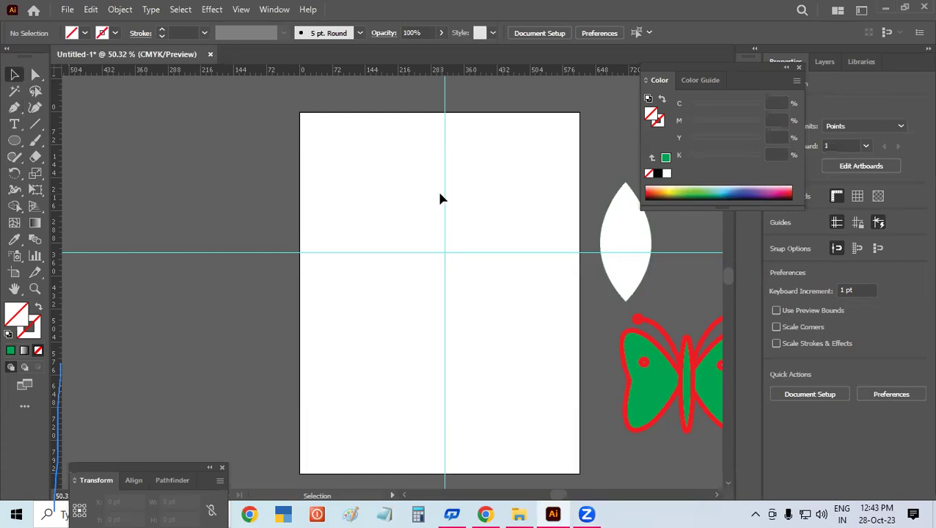
left_click(444, 205)
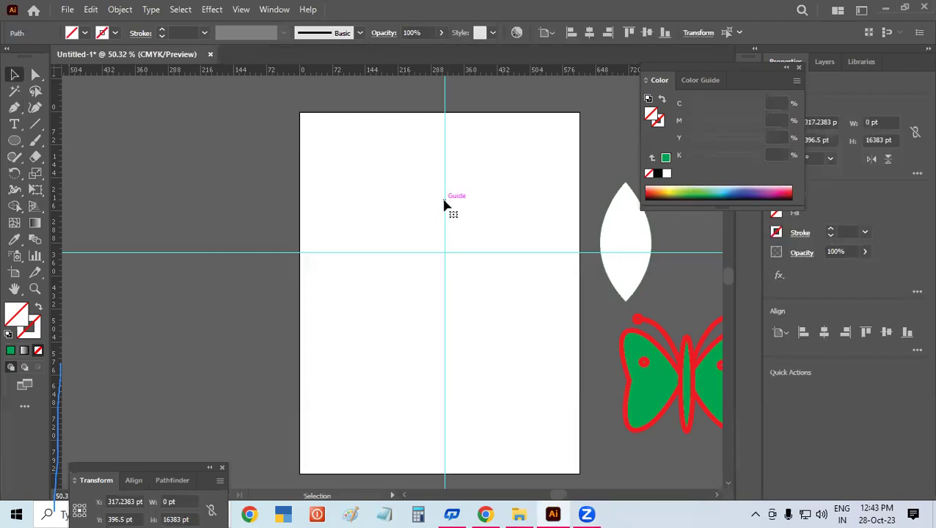
left_click(445, 220)
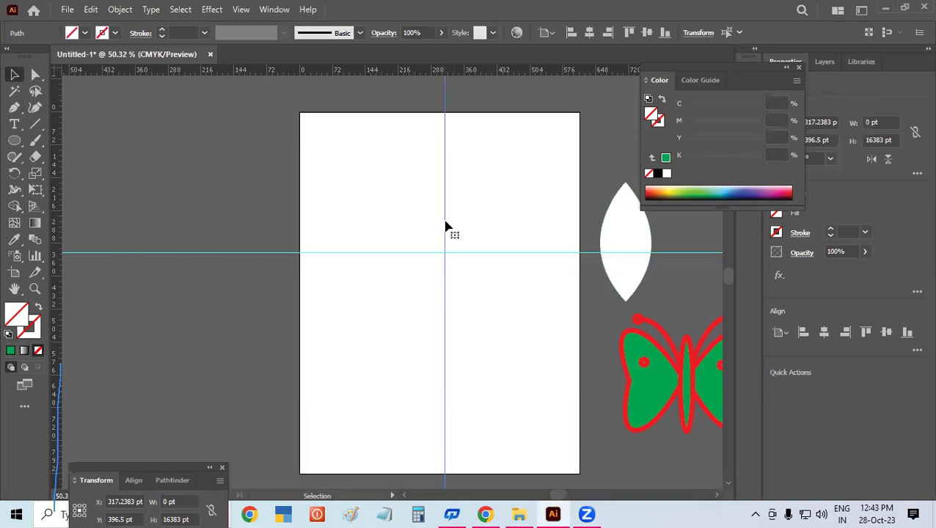
key("Delete")
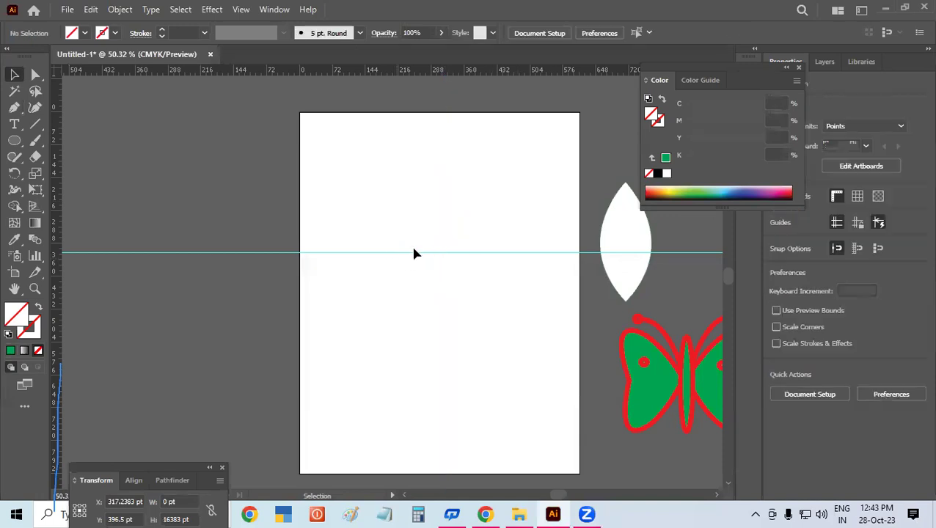
left_click(442, 252)
key("Delete")
- Add a new horizontal guide and a vertical guide at the artboard's centre, x 306 pt
left_click_drag(431, 71, 424, 236)
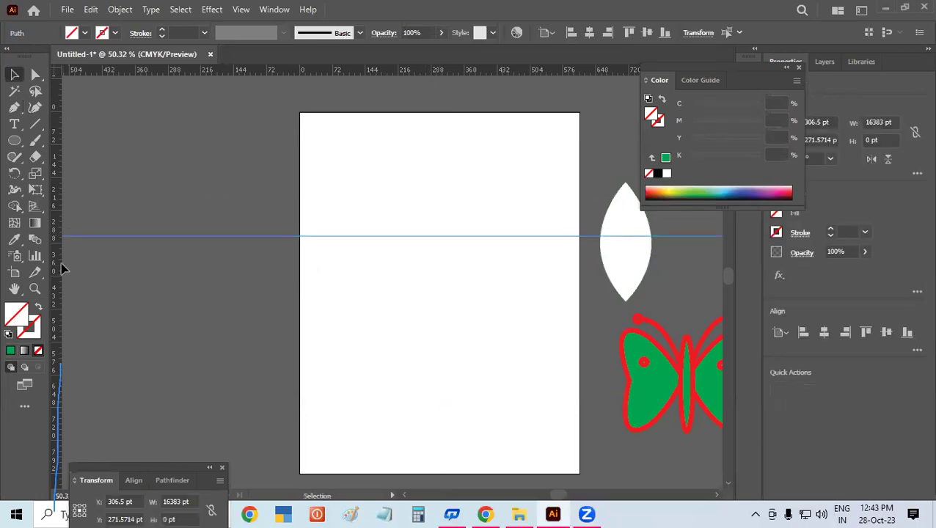
mouse_move(64, 269)
left_mouse_down()
mouse_move(365, 292)
mouse_move(440, 276)
left_mouse_up()
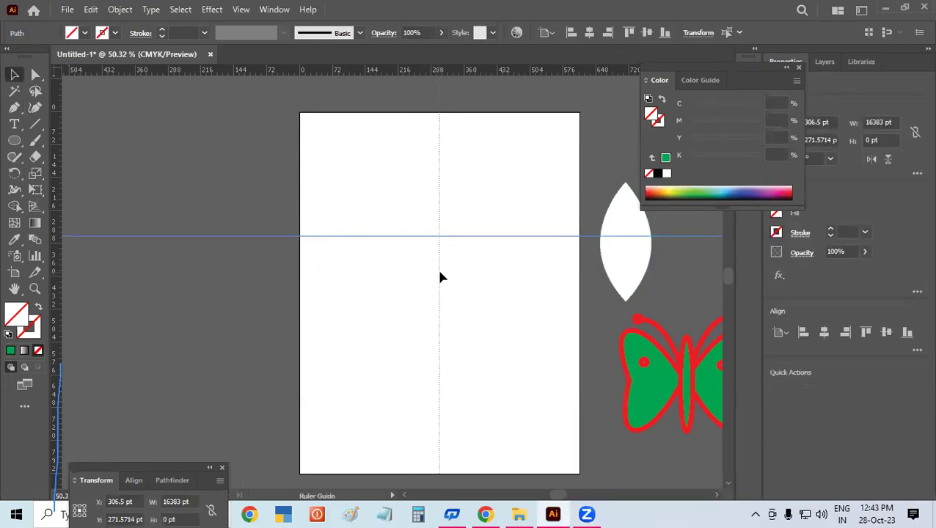
left_click(358, 78)
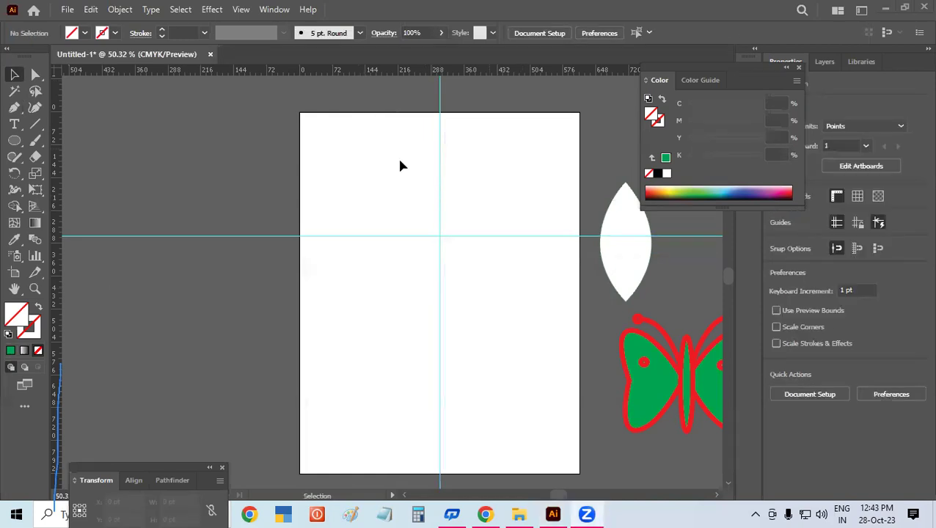
- Pen-draw the spade's left lobe, notch and stem base, starting and ending on the vertical guide
left_click(14, 108)
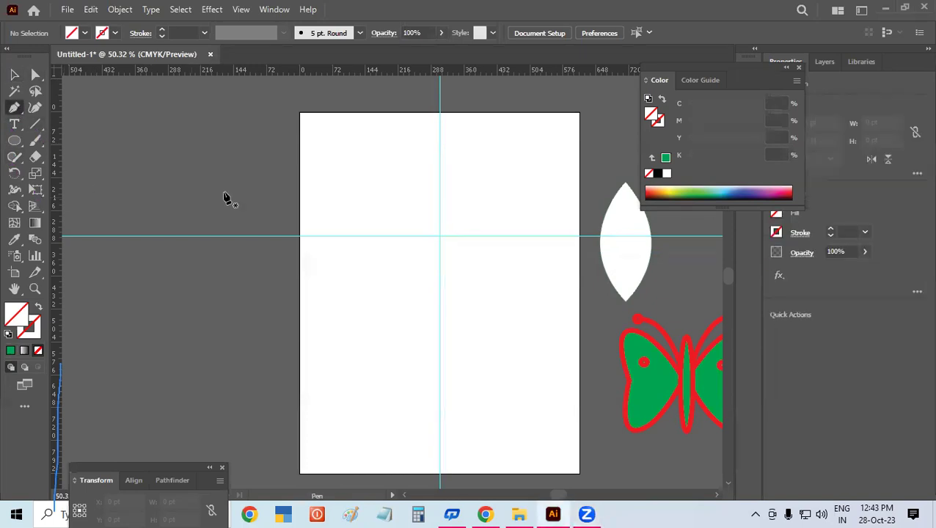
left_click(439, 151)
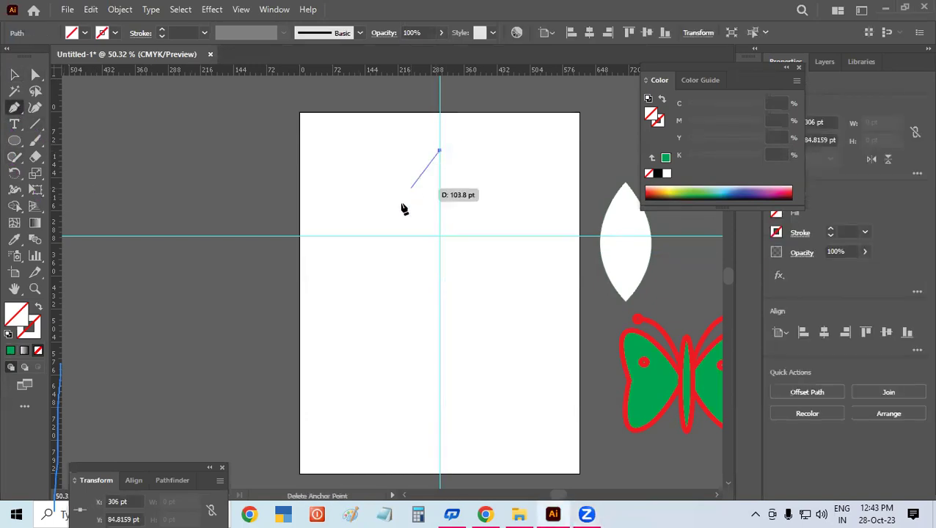
left_click_drag(376, 267, 401, 304)
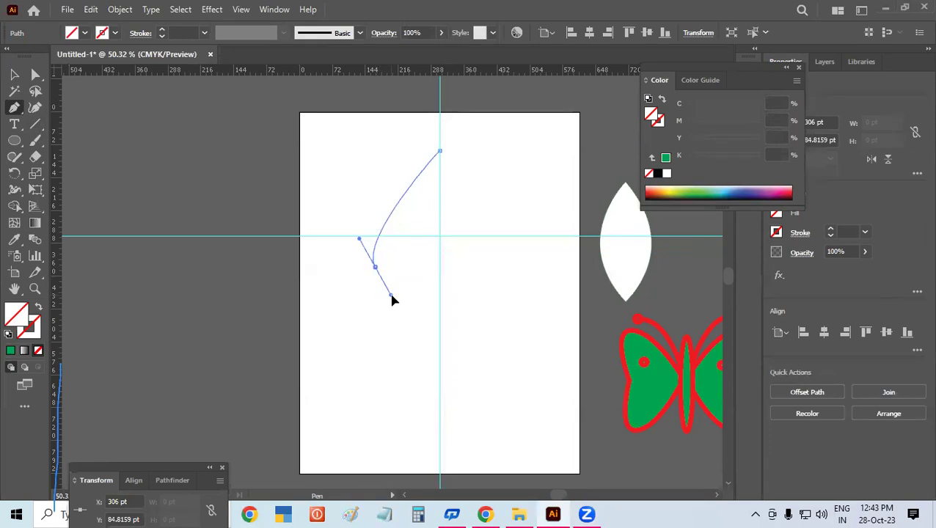
left_click_drag(401, 308, 396, 310)
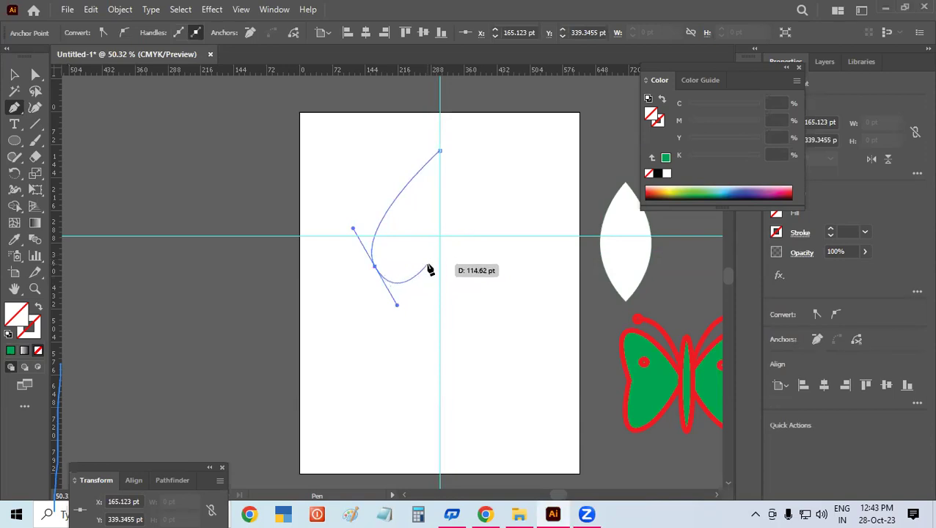
left_click(427, 265)
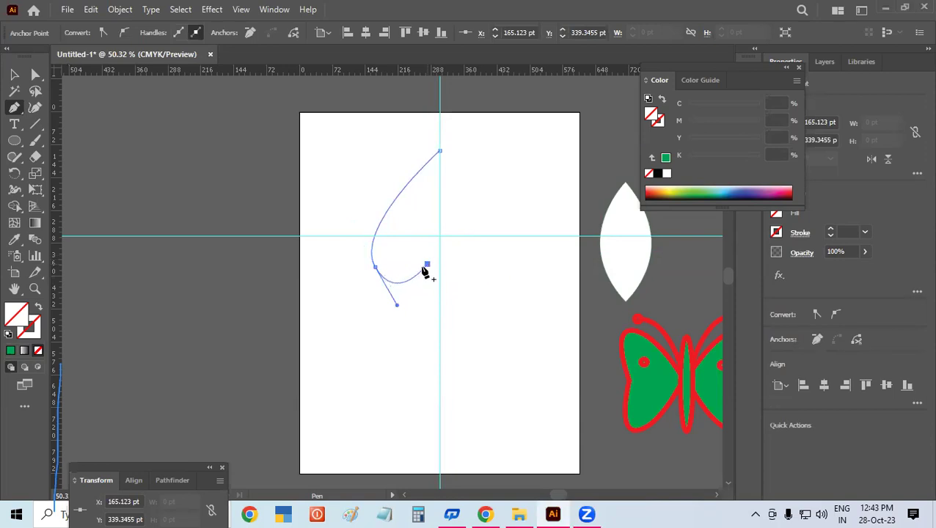
left_click(413, 327)
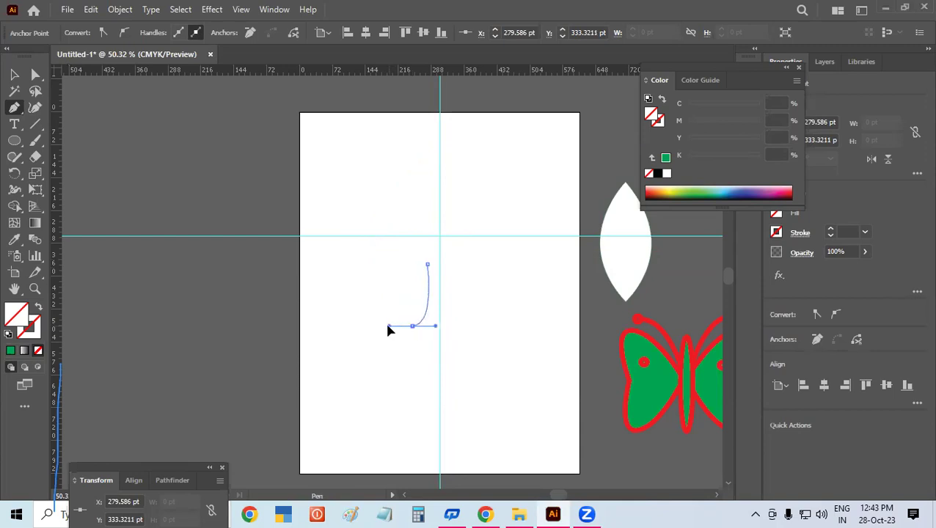
left_click_drag(394, 331, 390, 330)
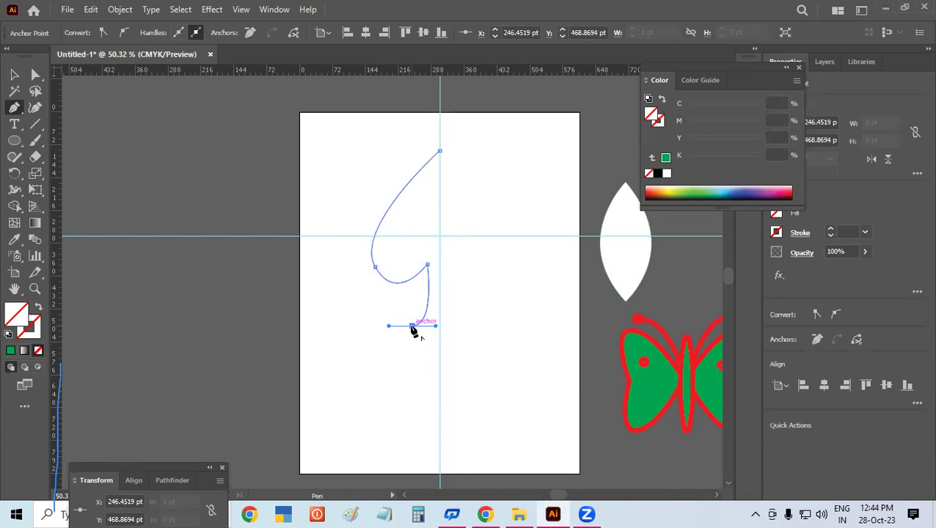
left_click(413, 328)
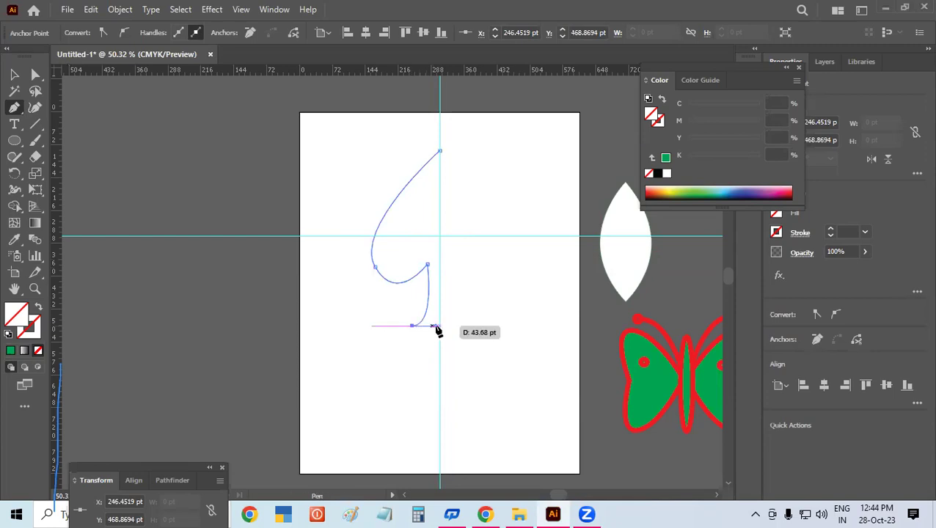
left_click(439, 328)
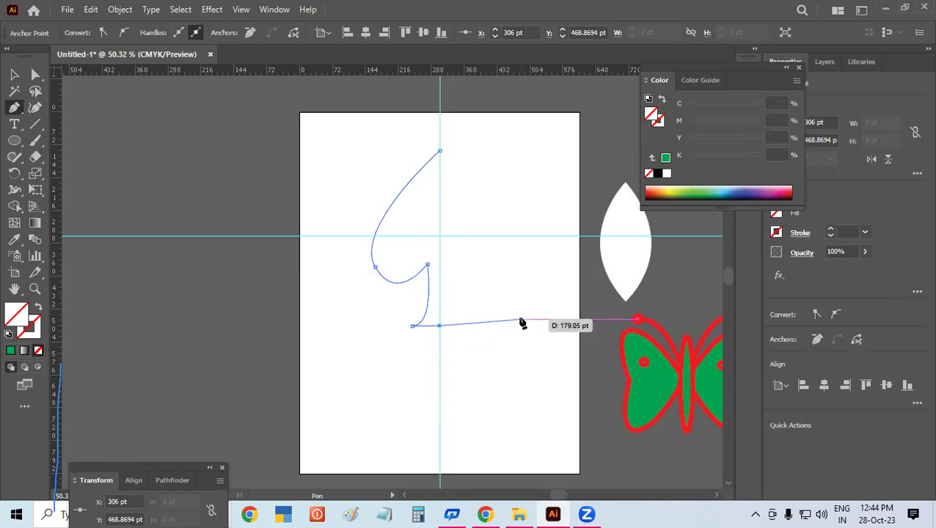
key("Escape")
- Delete the drawn path, then undo to restore it
left_click(15, 74)
left_click(441, 325)
key("Delete")
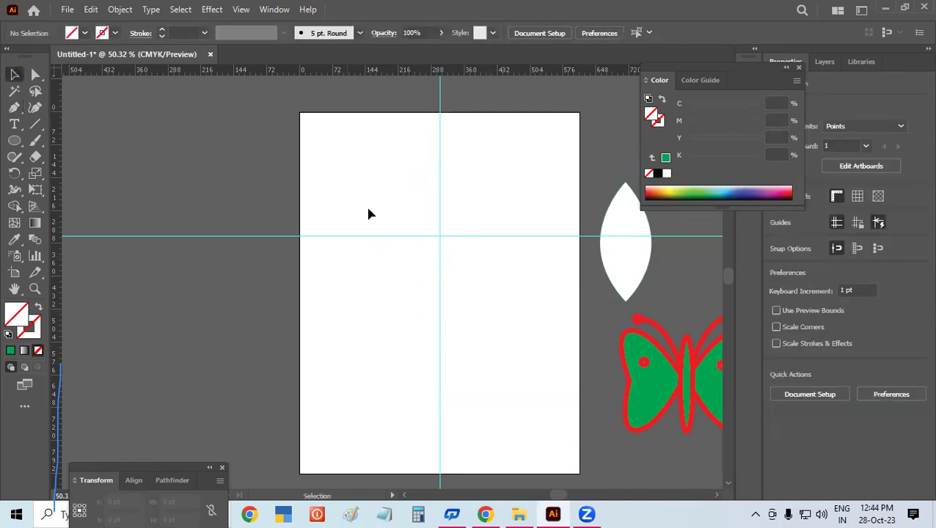
key("ctrl+z")
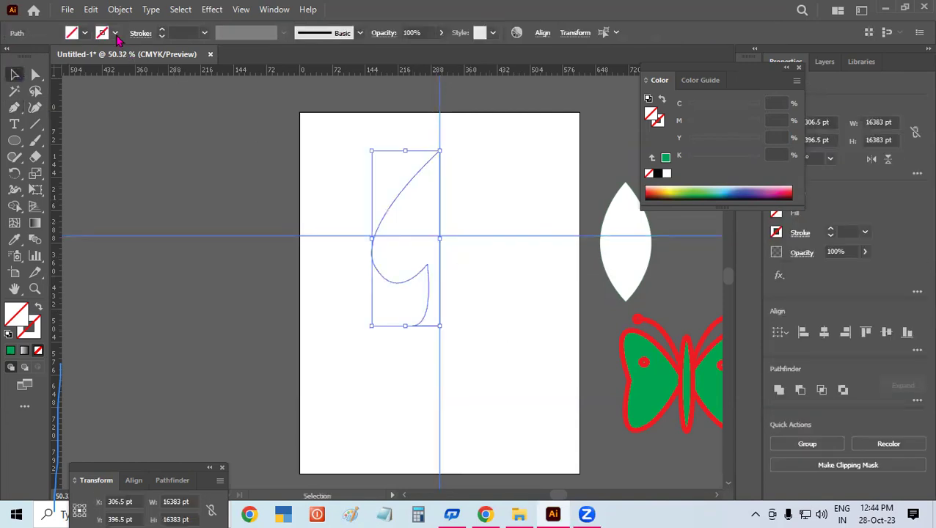
- Give the half-spade path a magenta stroke with a 5 pt weight
left_click(115, 34)
left_click(96, 57)
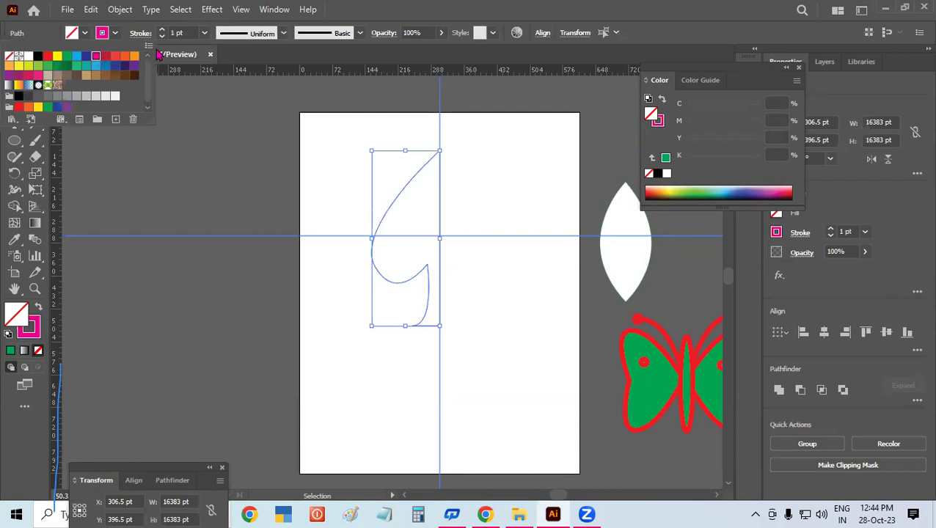
left_click(205, 33)
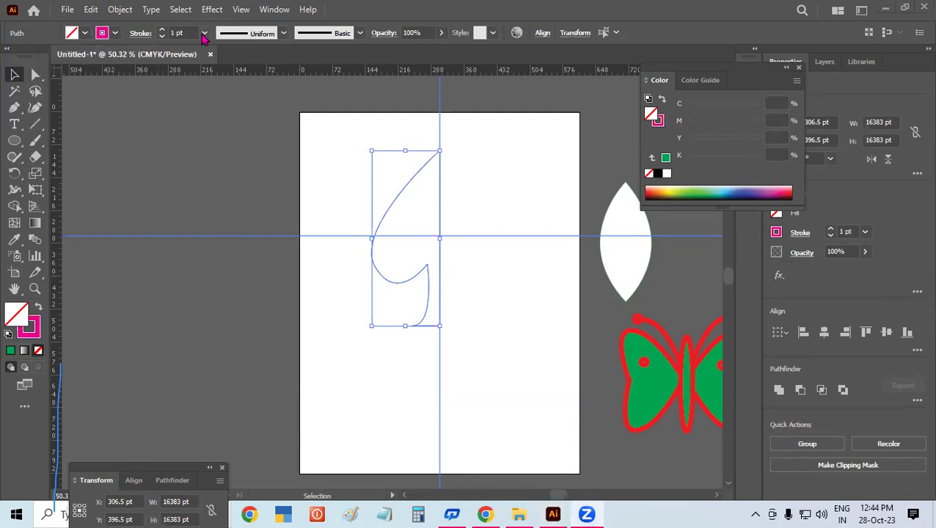
left_click(372, 369)
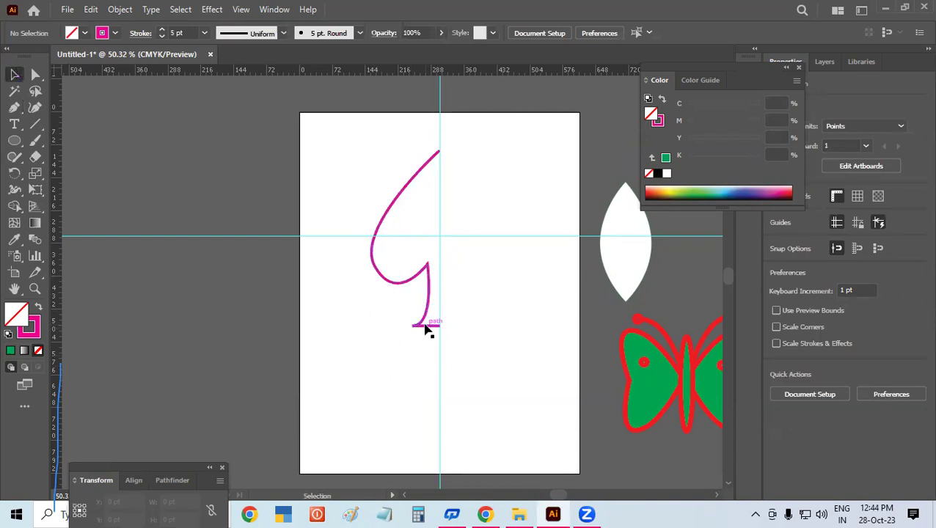
left_click(34, 288)
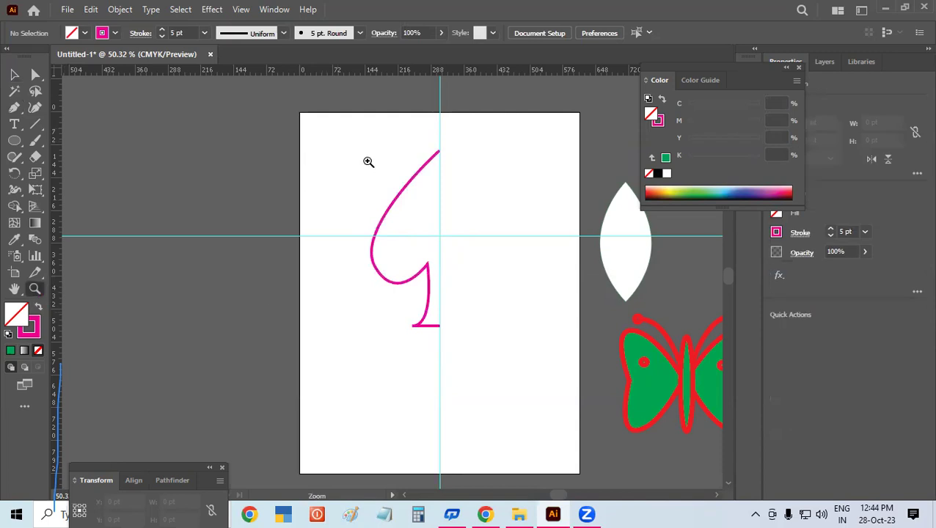
- Zoom in and raise the stem-base anchors so the base sits higher
left_click_drag(368, 161, 422, 203)
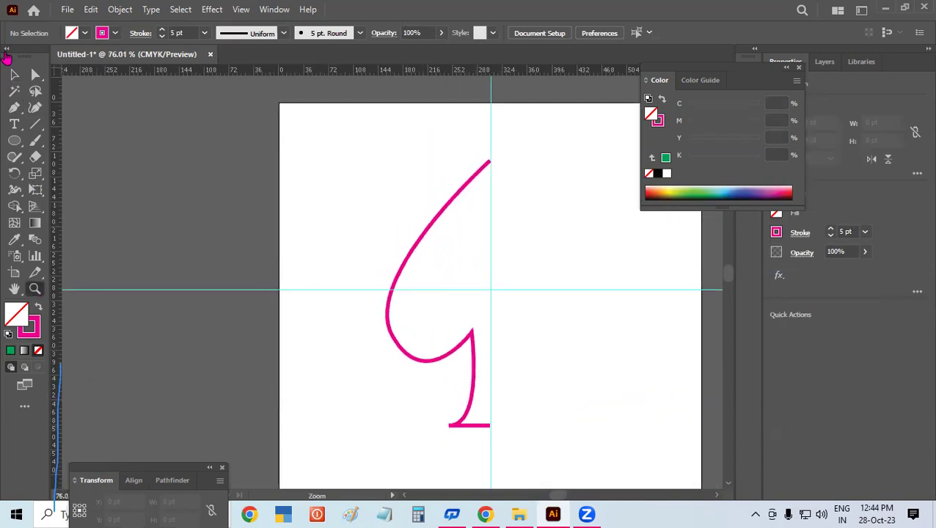
left_click(36, 75)
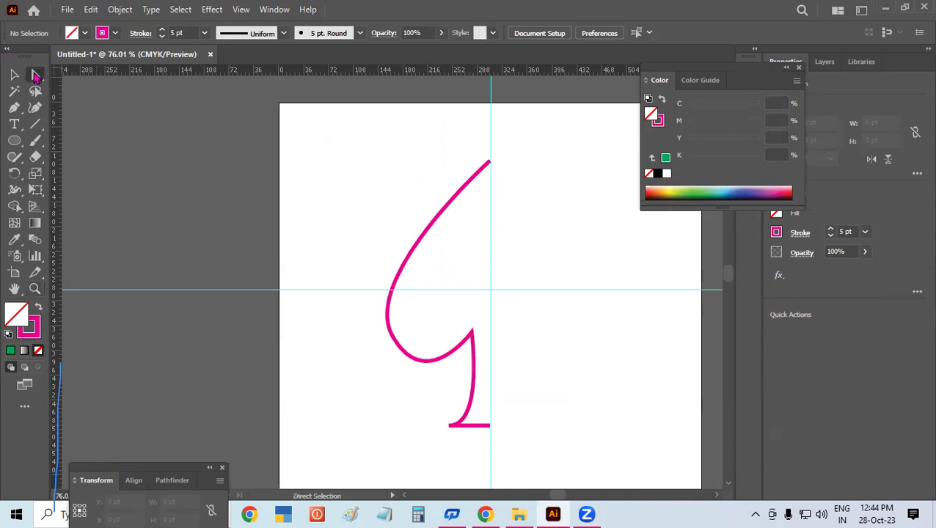
left_click_drag(438, 417, 503, 443)
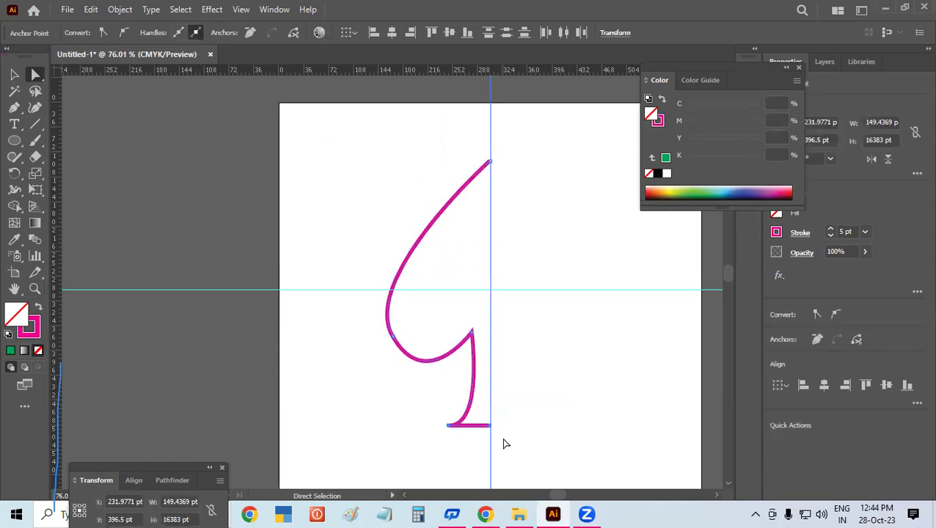
left_click_drag(489, 424, 490, 393)
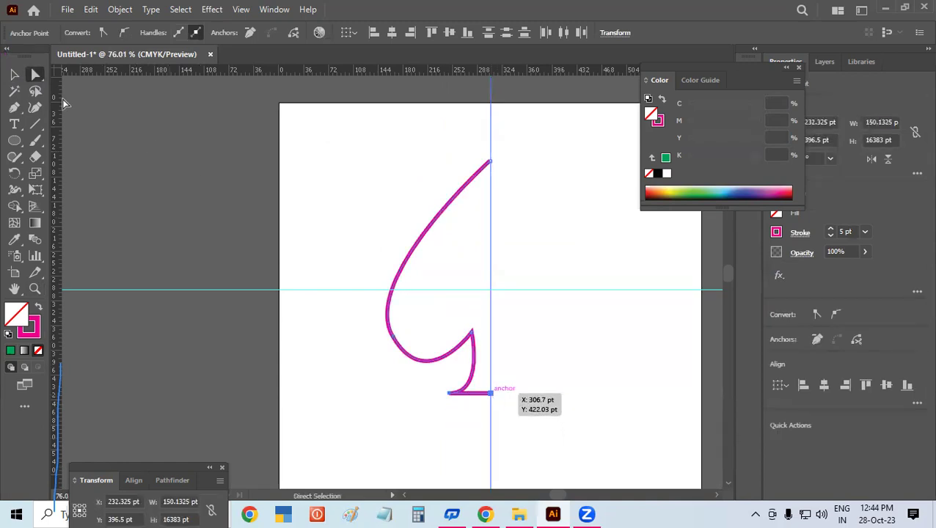
left_click(14, 74)
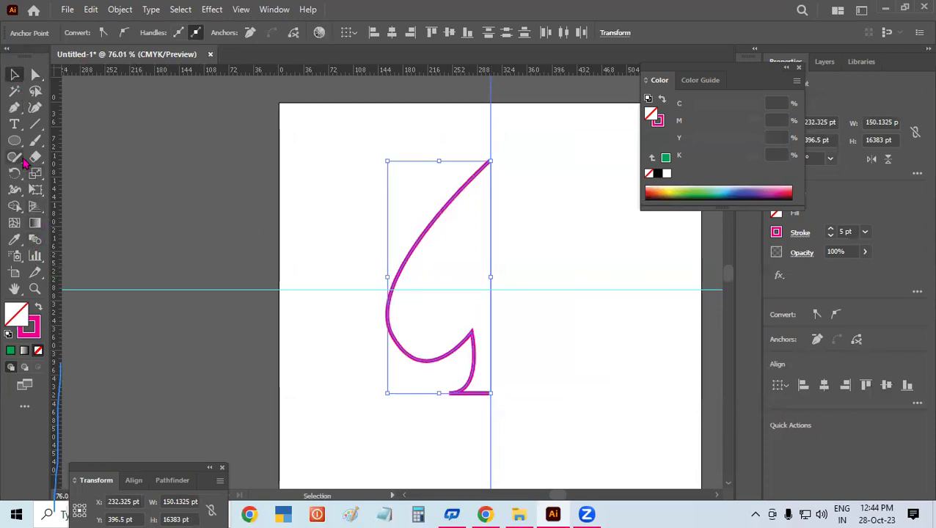
- Zoom out to show the leaf and butterfly, then reselect the magenta half-spade path
left_click(35, 290)
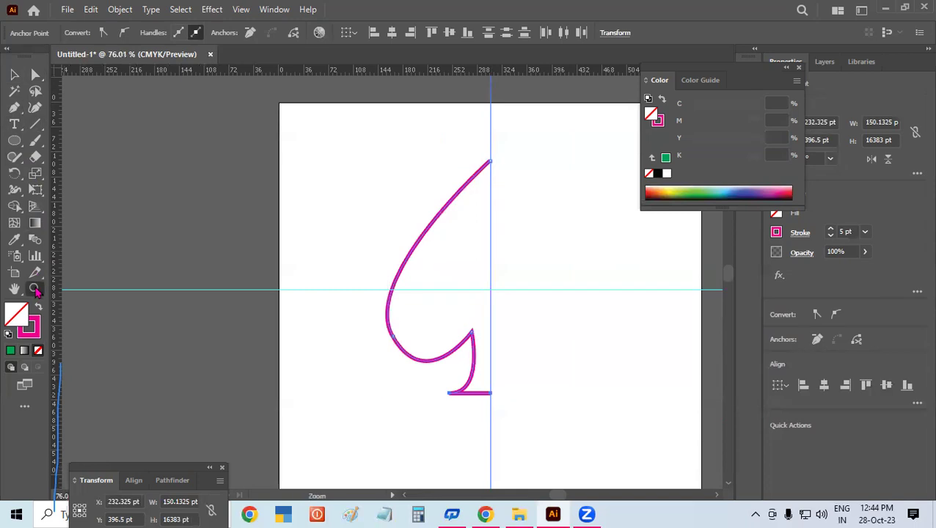
left_click_drag(569, 250, 522, 249)
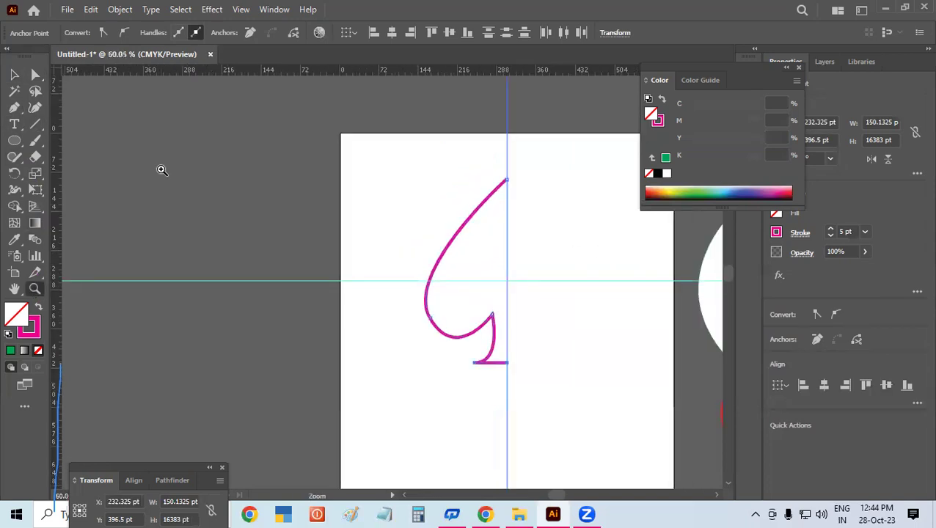
left_click_drag(162, 170, 115, 161)
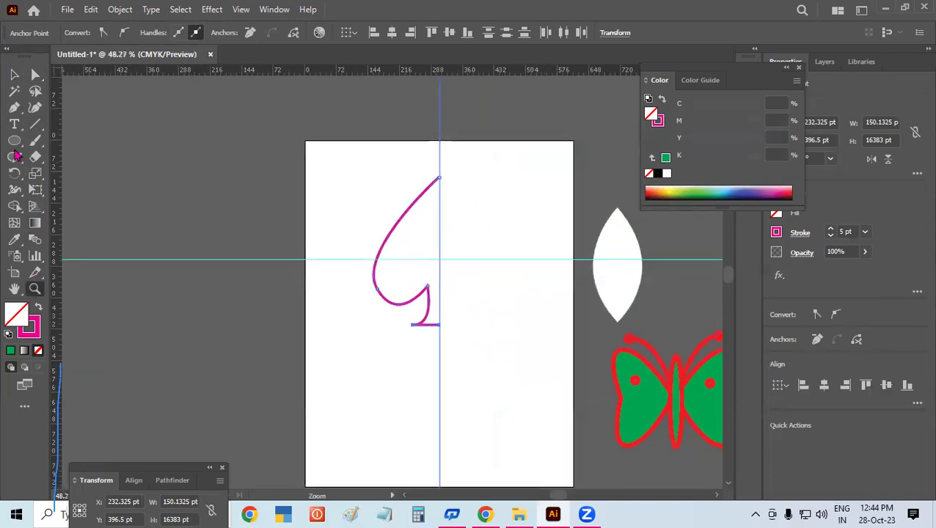
left_click(15, 75)
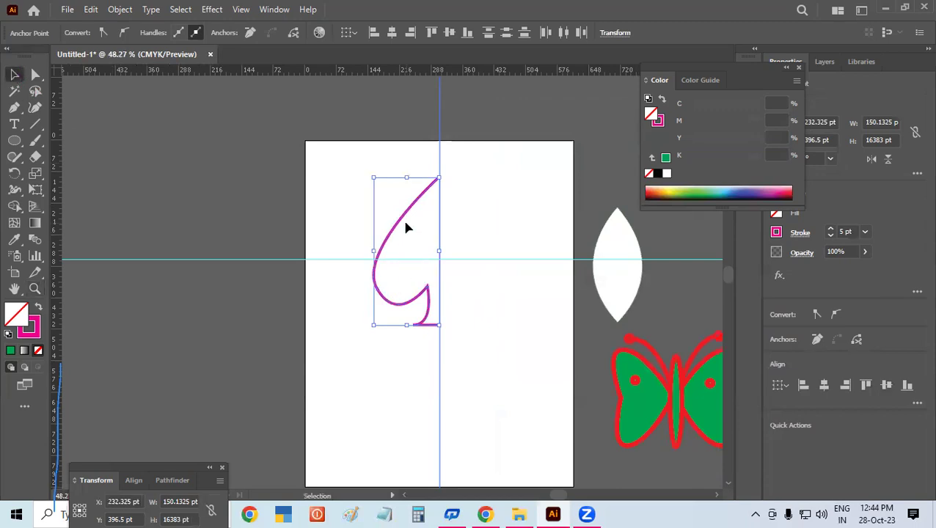
key("ctrl+shift+a")
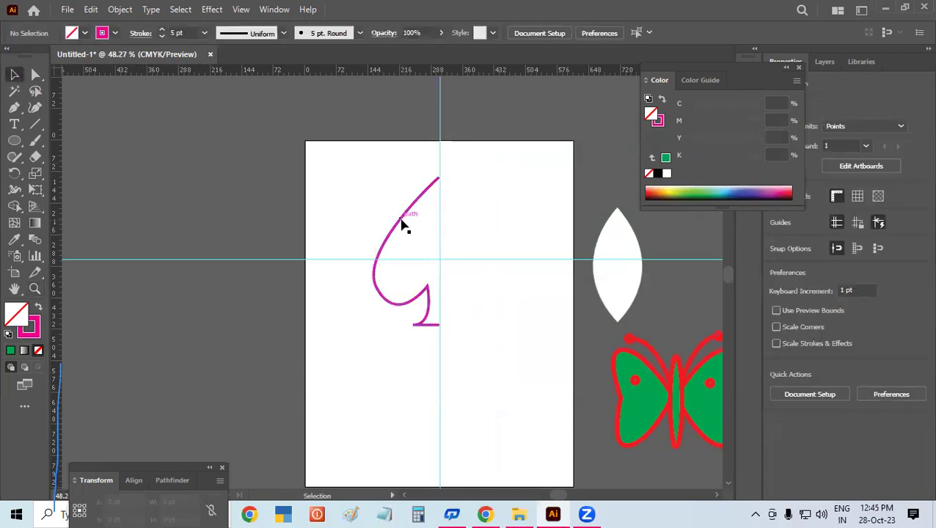
left_click(402, 225)
- Make a vertical-axis reflected copy of the half-spade and drag it right to close the spade
right_click(402, 225)
mouse_move(444, 415)
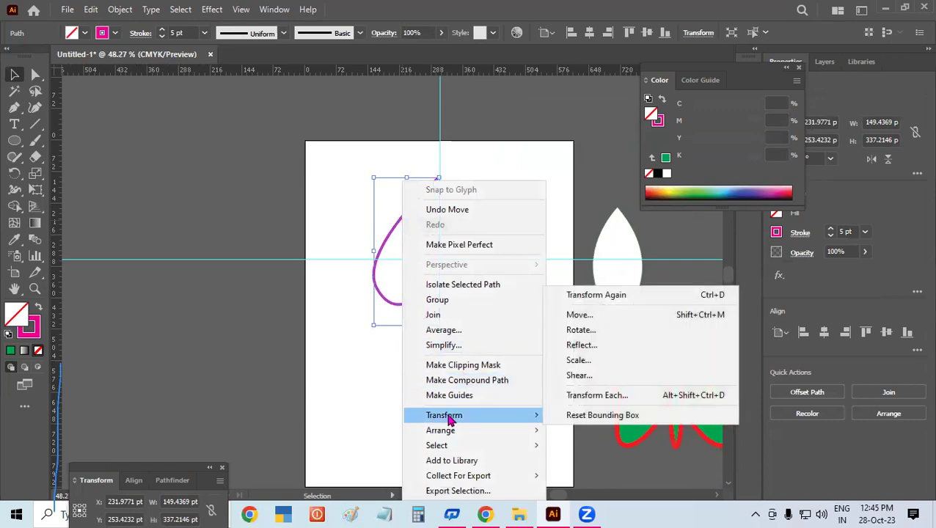
left_click(582, 345)
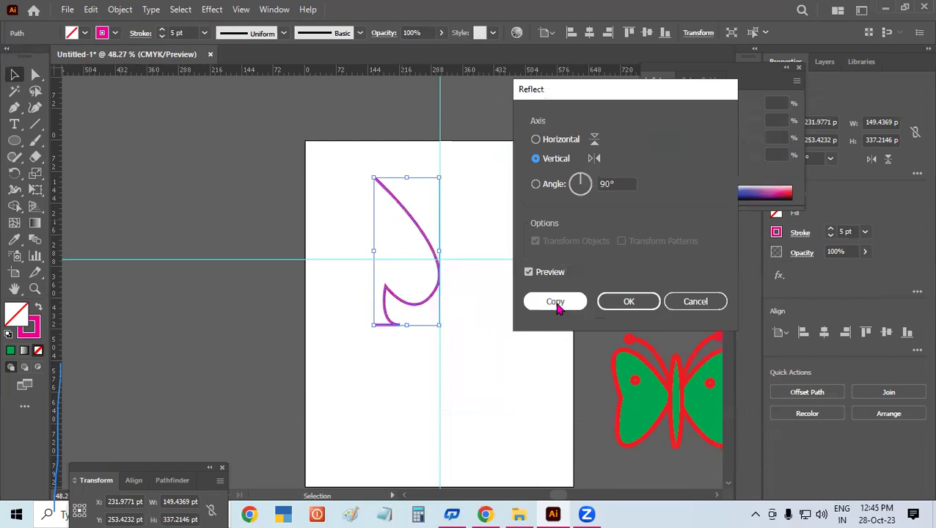
left_click(557, 144)
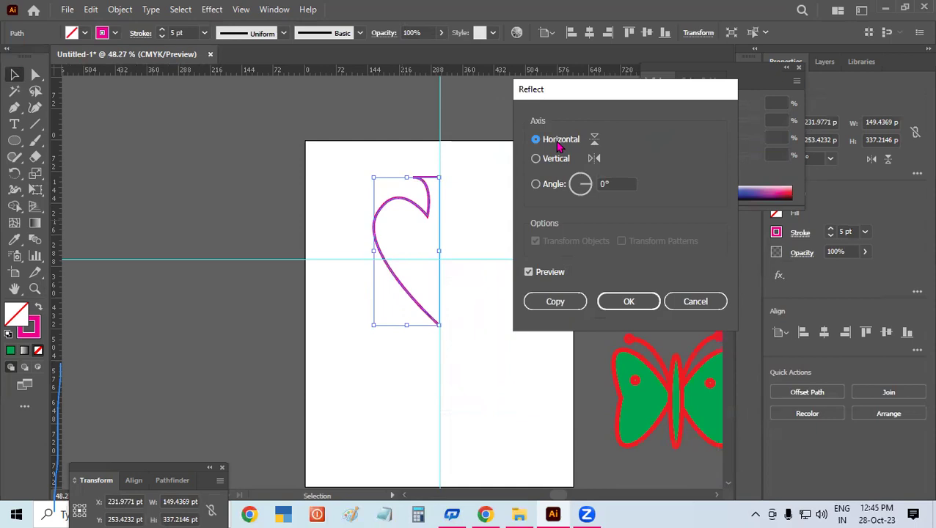
left_click(559, 159)
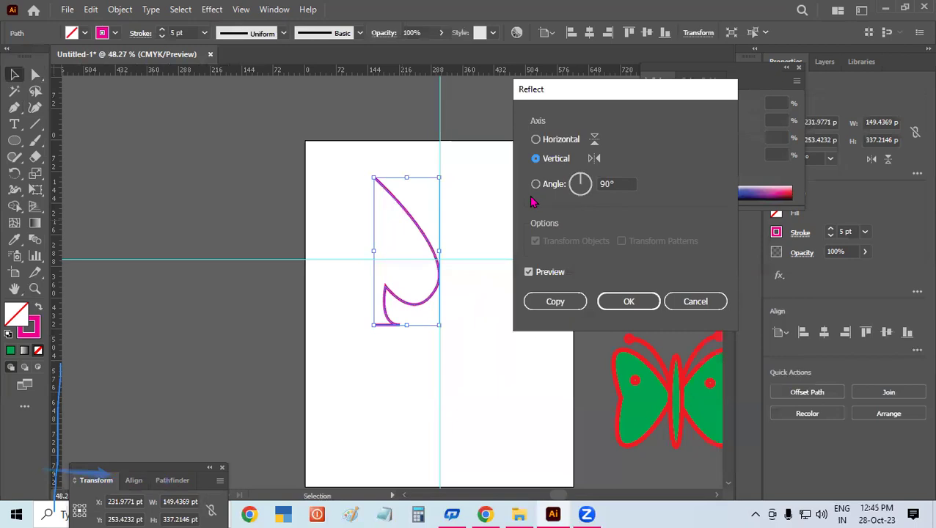
left_click(537, 185)
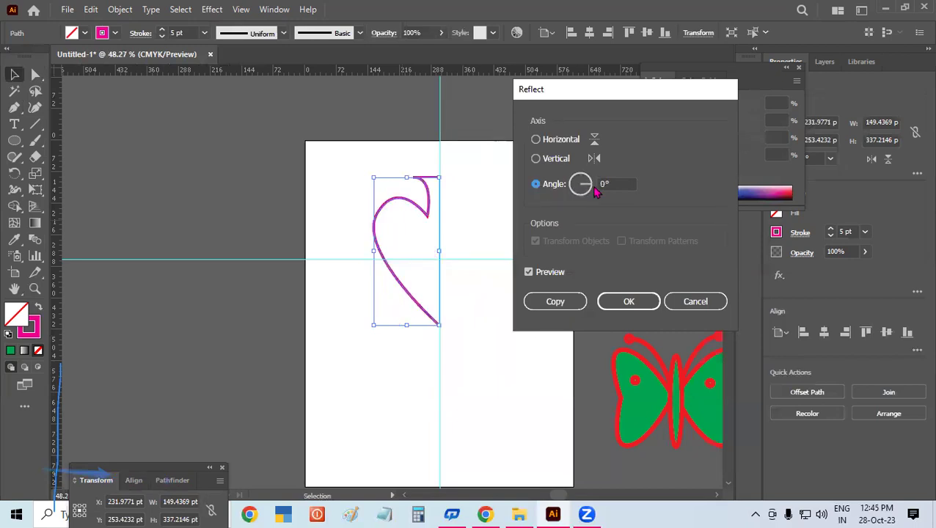
left_click(618, 183)
type("45")
left_click_drag(590, 183, 575, 192)
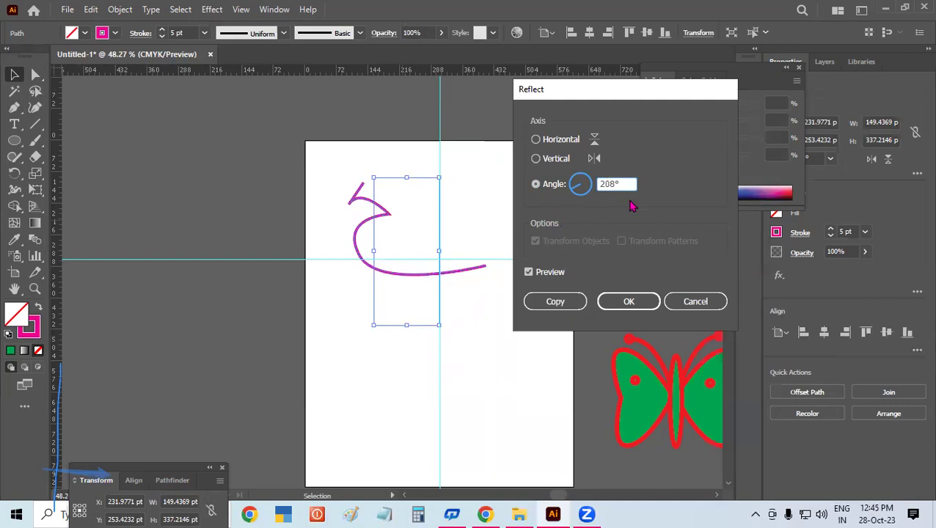
left_click(552, 163)
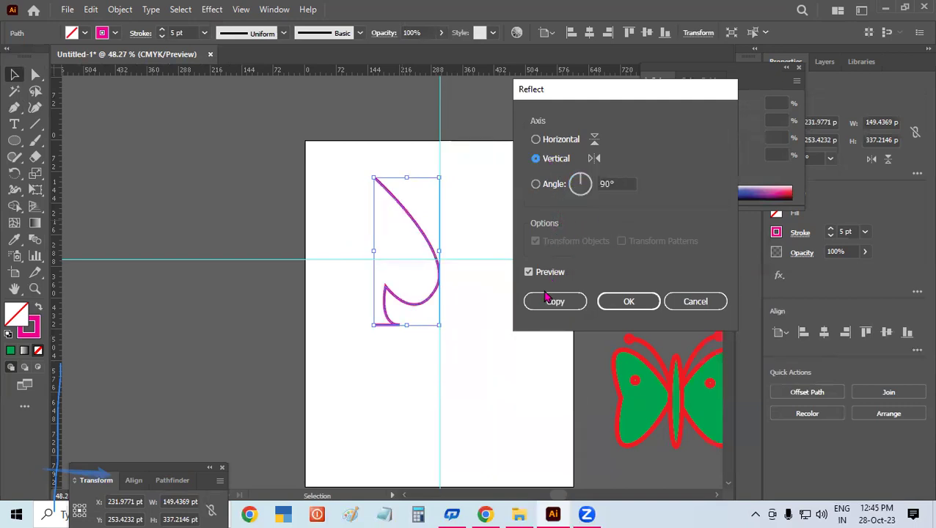
left_click(543, 303)
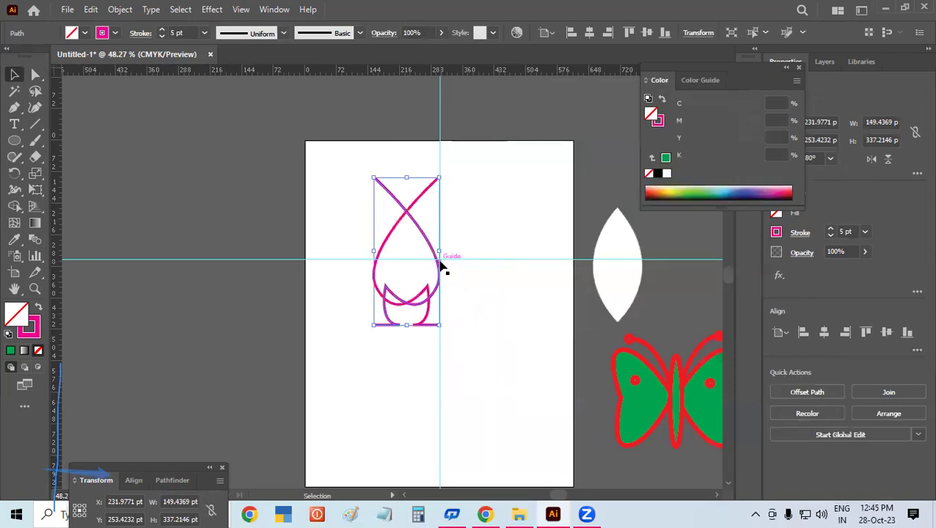
left_click_drag(440, 269, 504, 270)
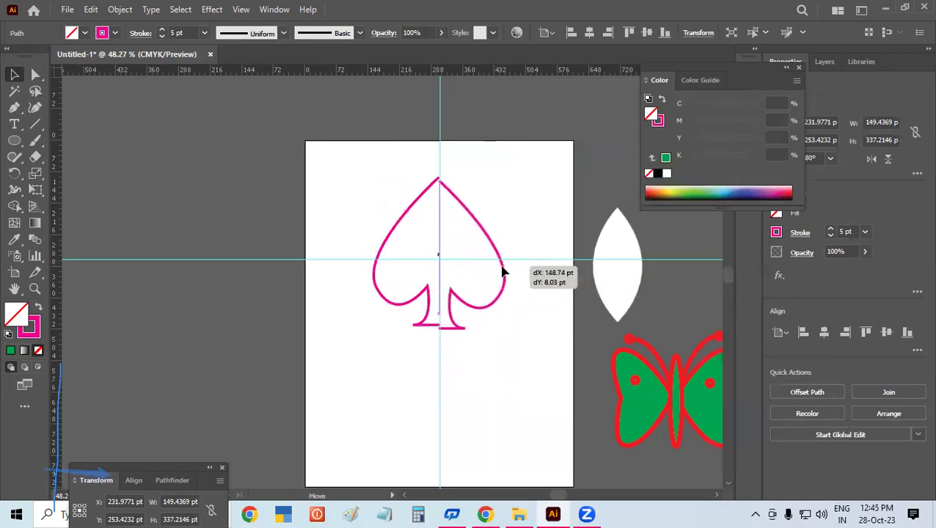
- Align the copy at the centre, then delete the vertical and horizontal guides
left_click_drag(504, 270, 506, 270)
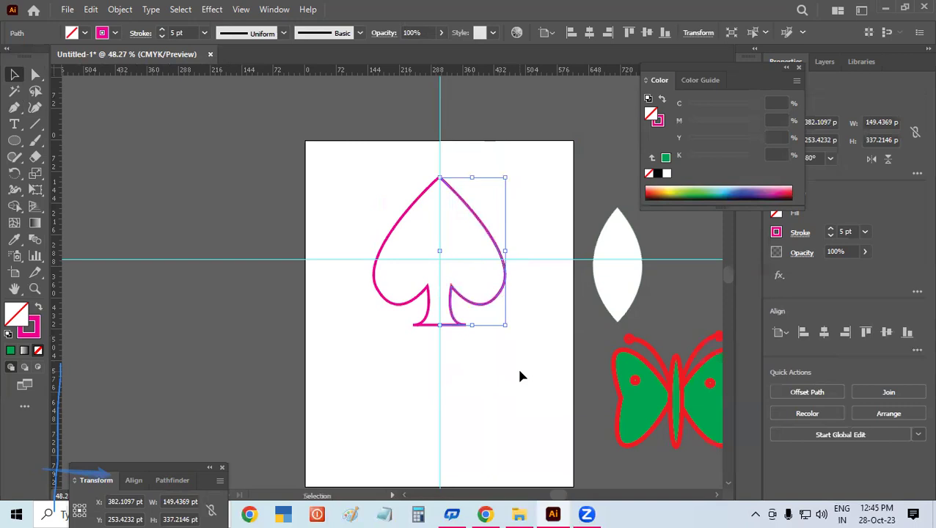
left_click(516, 365)
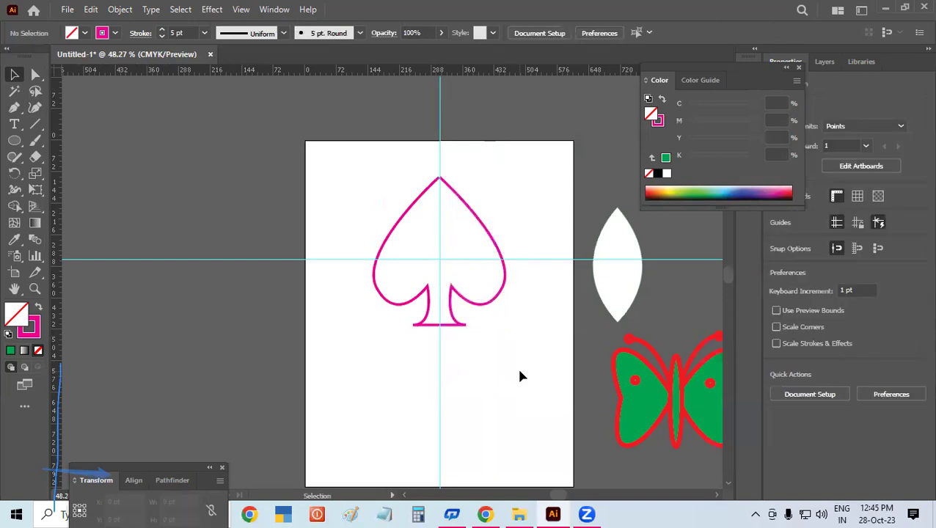
left_click(440, 155)
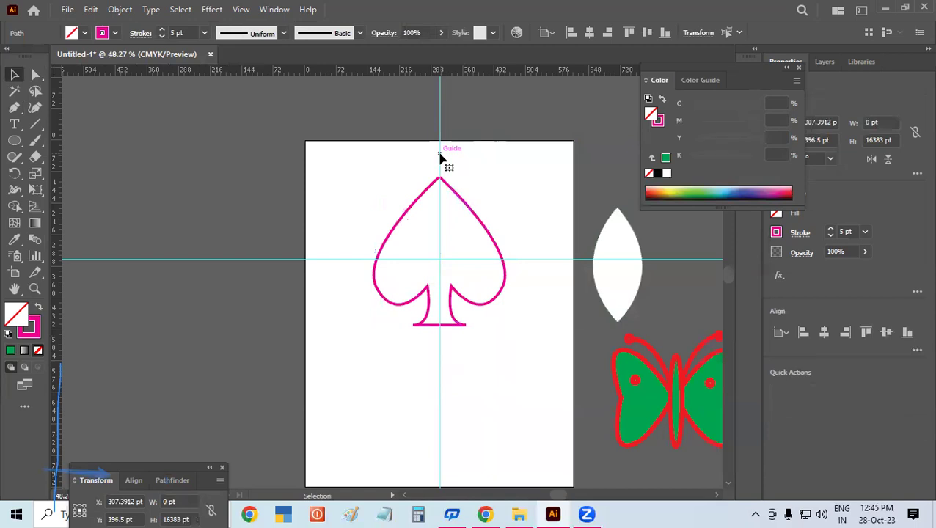
key("Delete")
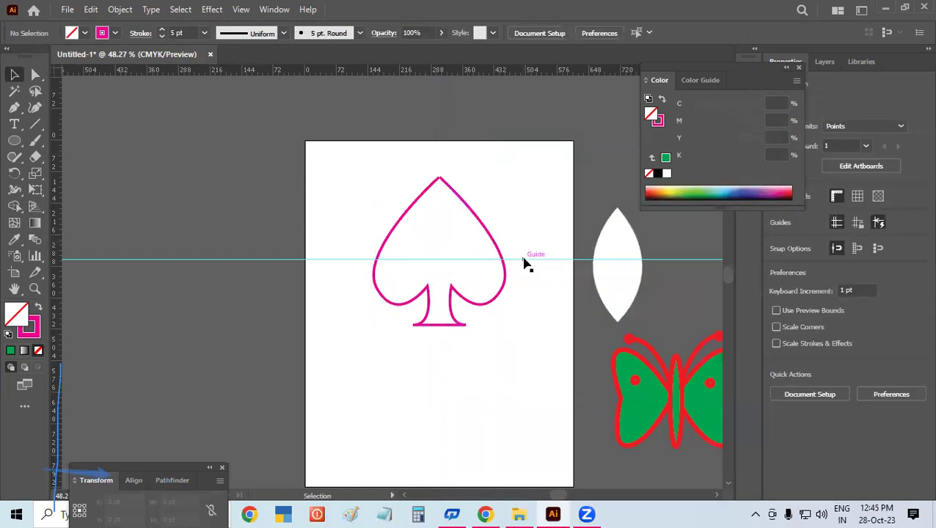
left_click(524, 259)
key("Delete")
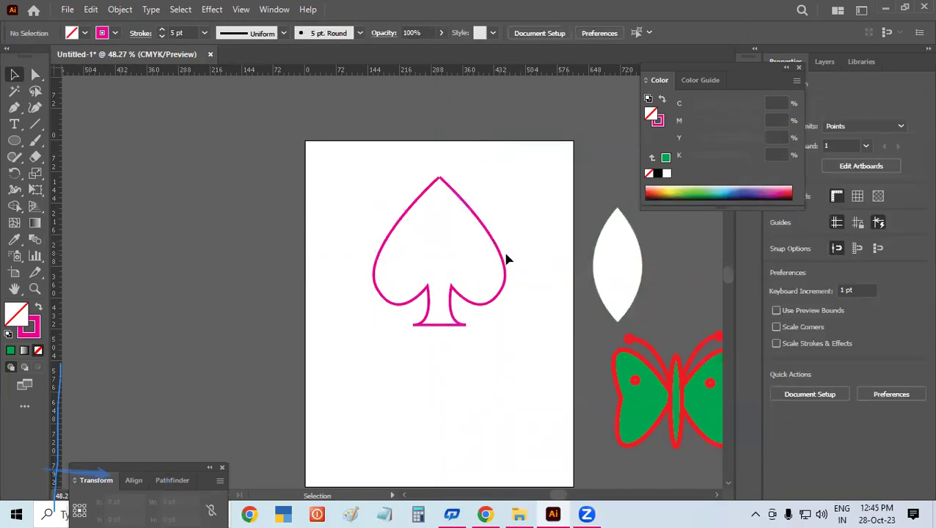
left_click(35, 289)
- Average the spade's two peak anchors on both axes and join them into one sharp tip
mouse_move(416, 157)
left_mouse_down()
mouse_move(468, 182)
mouse_move(559, 270)
left_mouse_up()
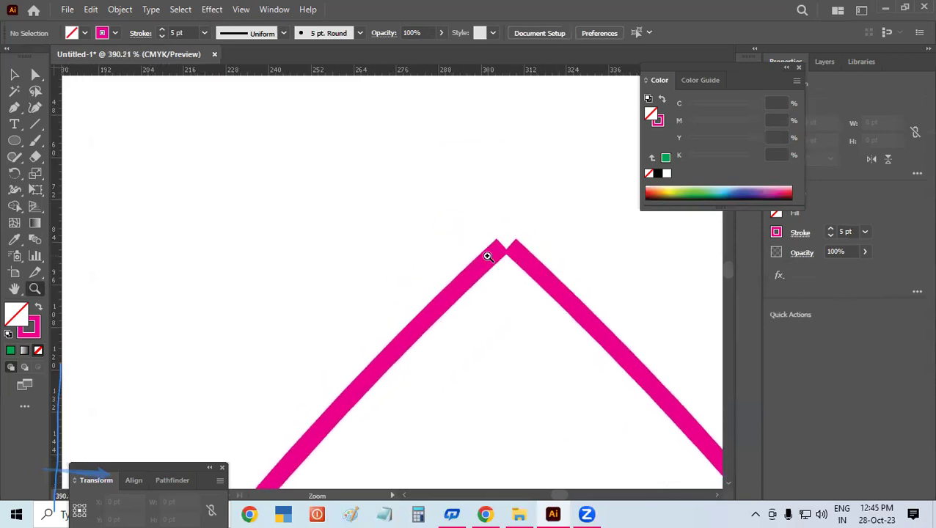
left_click(35, 75)
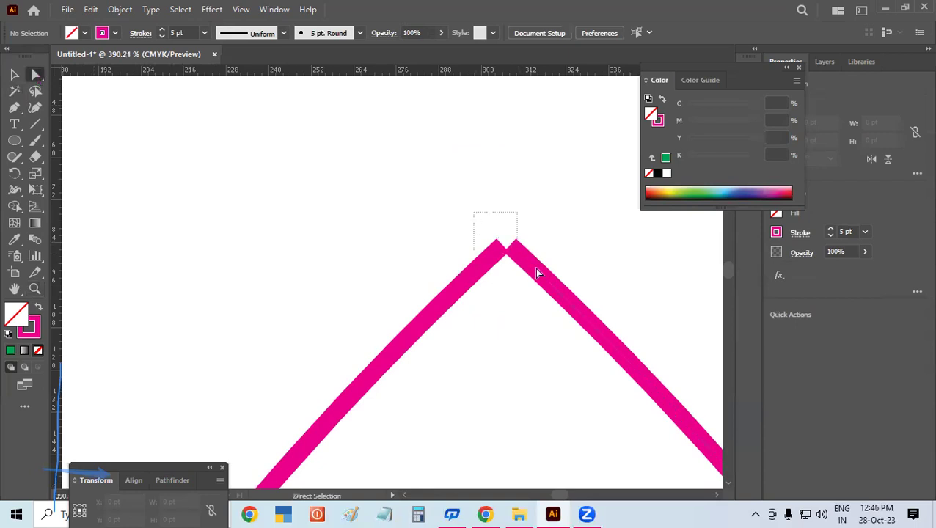
left_click_drag(557, 294, 556, 293)
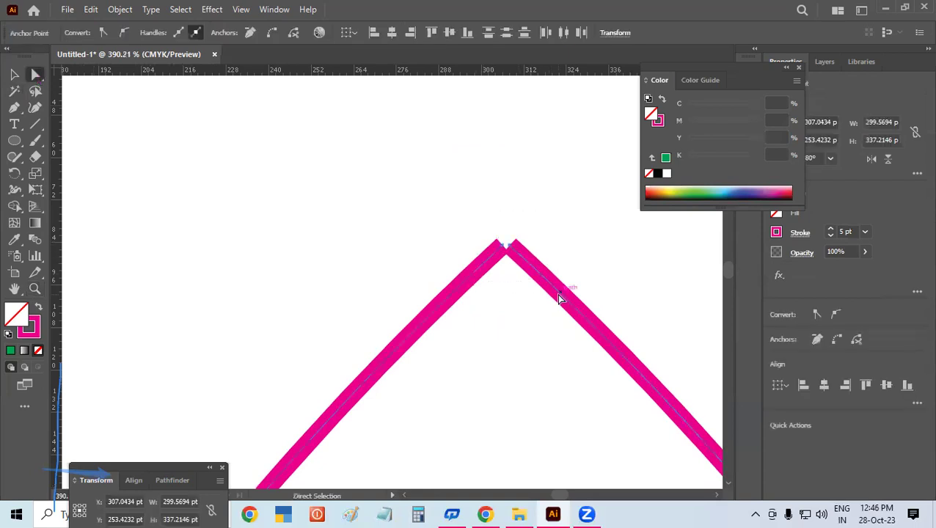
right_click(524, 254)
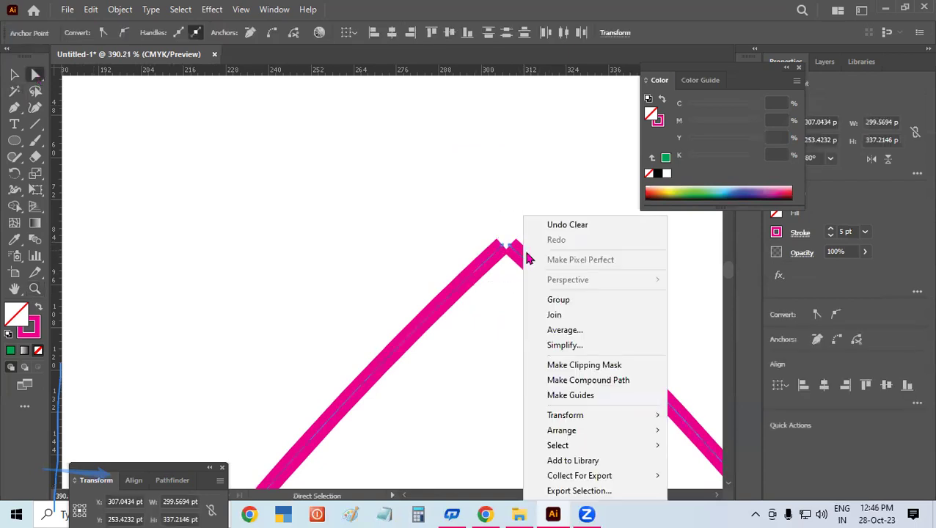
left_click(564, 330)
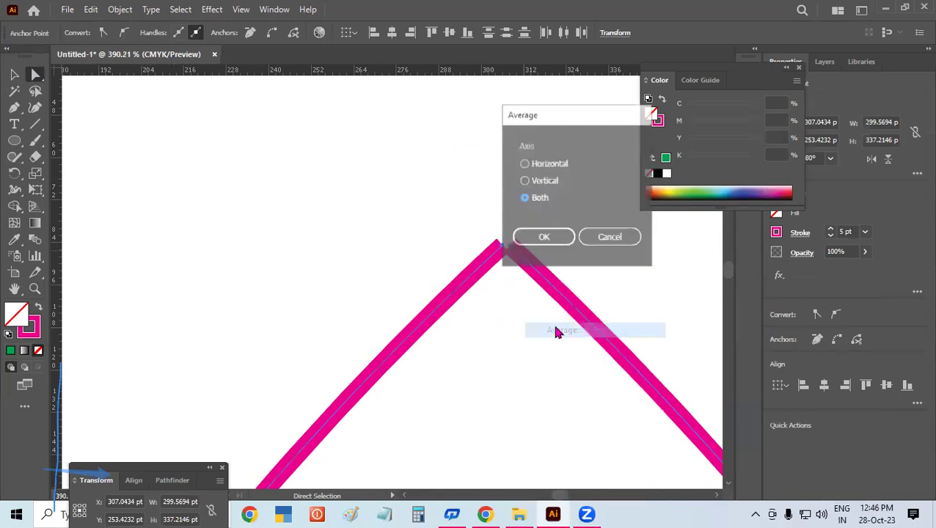
left_click(542, 238)
right_click(517, 254)
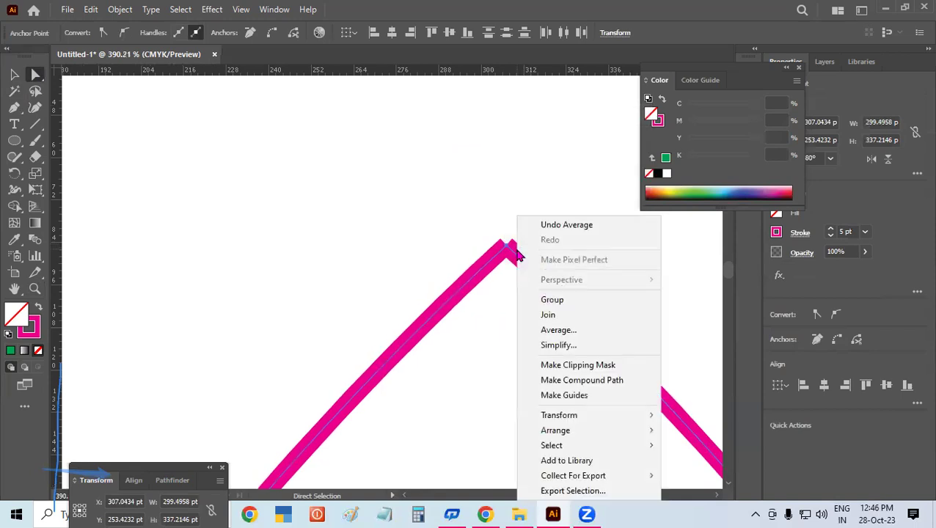
left_click(552, 315)
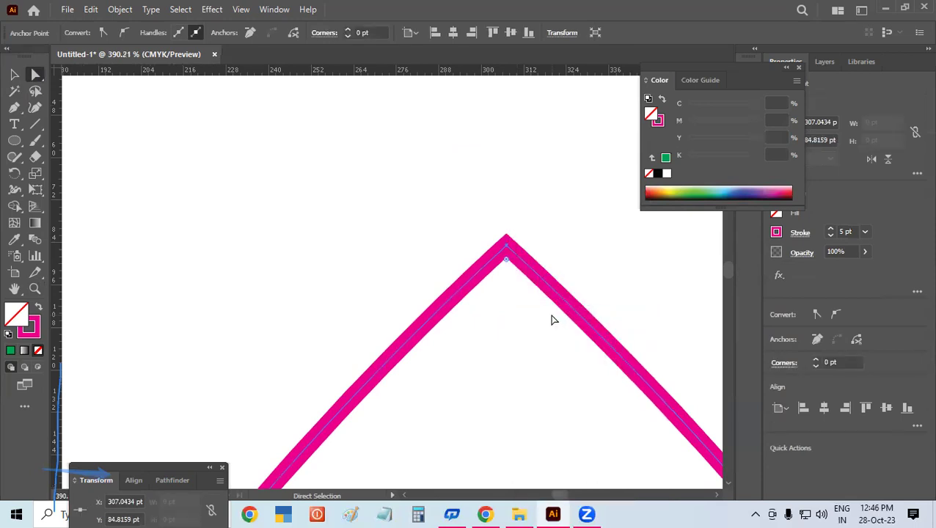
- Average the two bottom endpoints on both axes and join them to close the spade path
left_click_drag(729, 267, 733, 281)
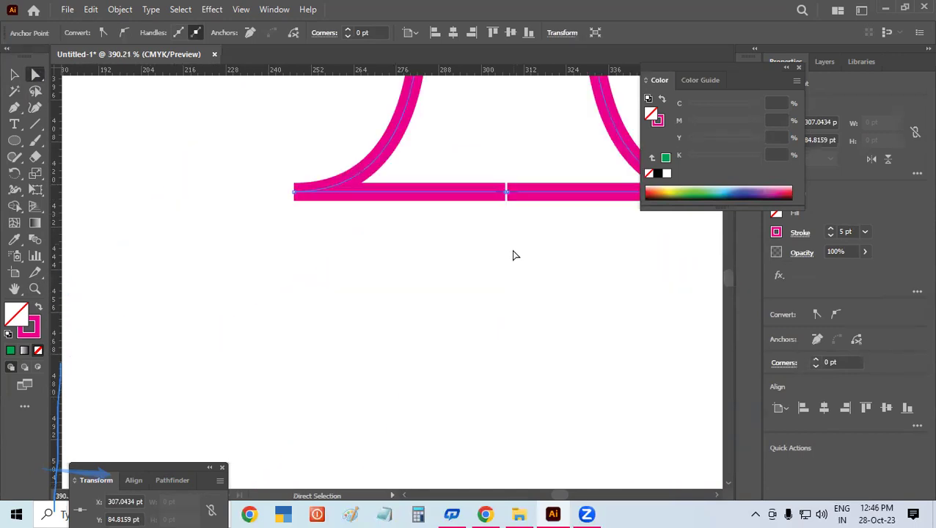
left_click(500, 226)
mouse_move(491, 167)
left_mouse_down()
mouse_move(528, 222)
mouse_move(518, 214)
left_mouse_up()
right_click(514, 201)
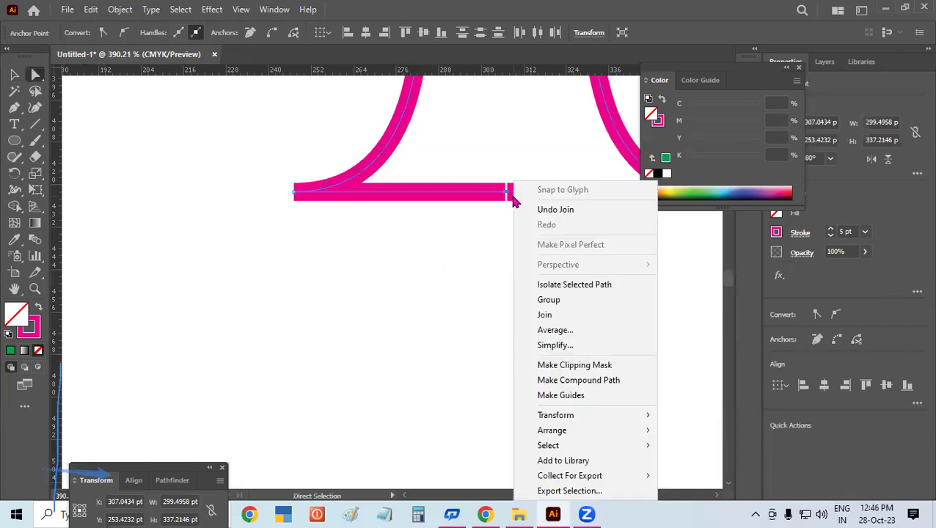
left_click(551, 330)
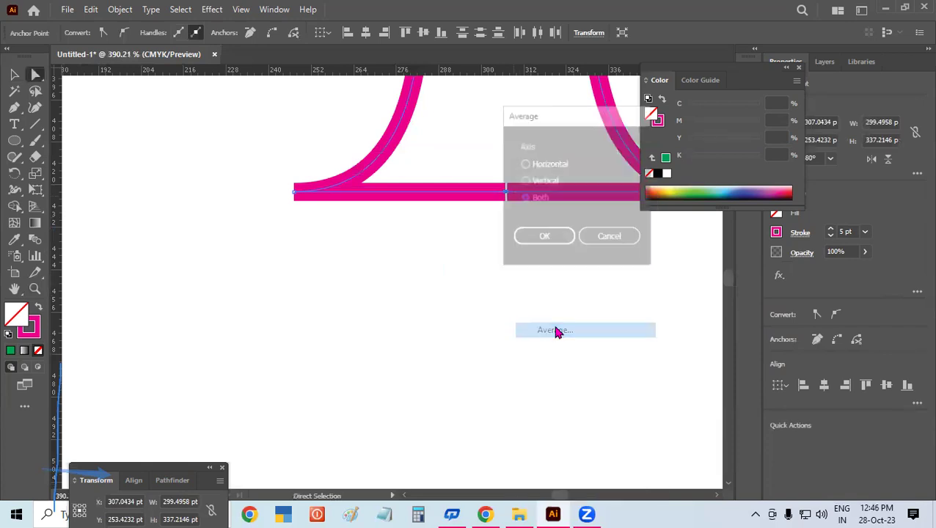
left_click(542, 238)
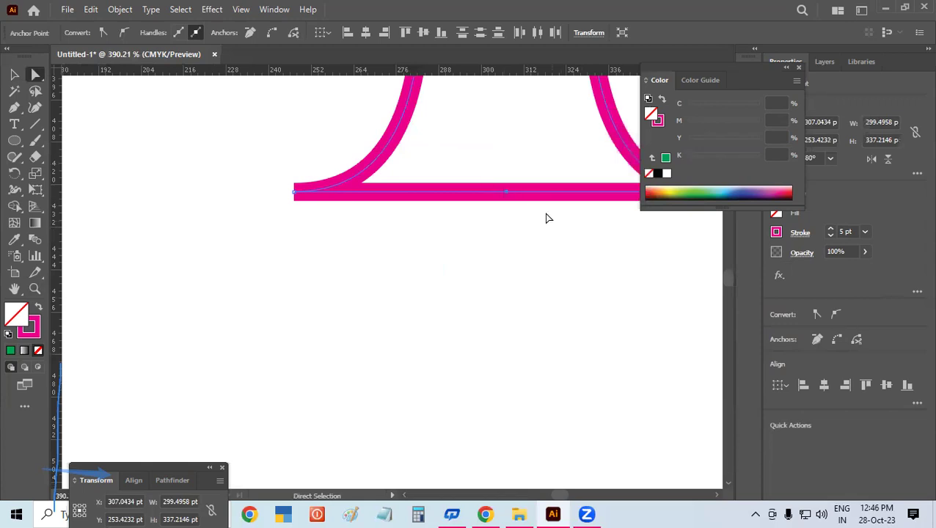
right_click(528, 199)
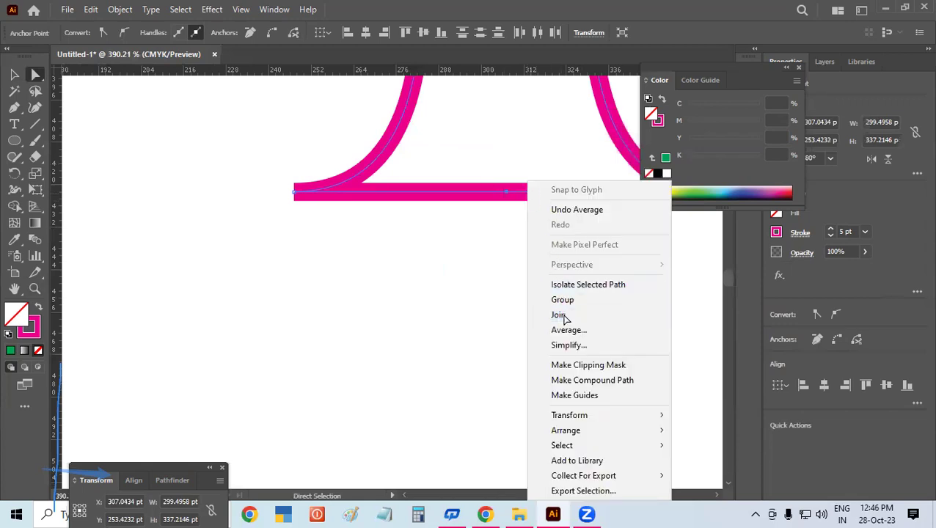
left_click(560, 315)
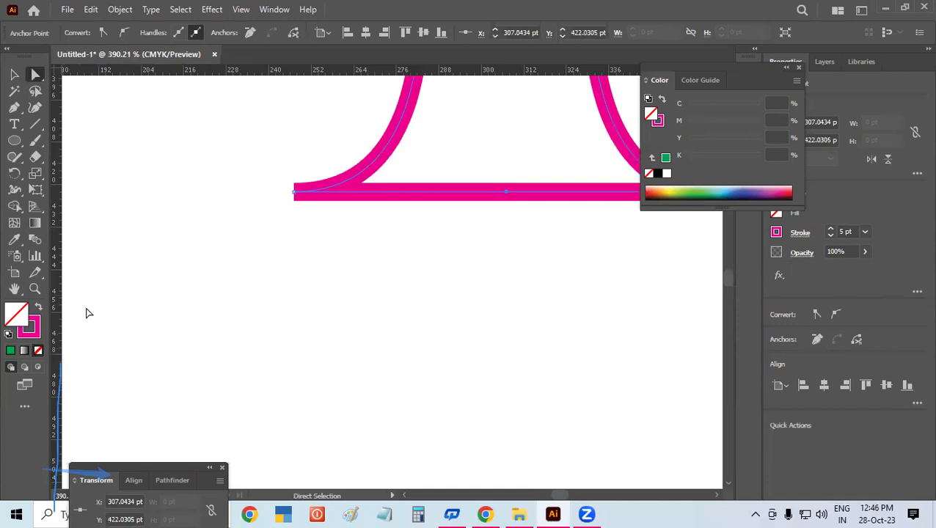
- Zoom back out to see all the artwork and deselect the spade
left_click(34, 290)
left_click(261, 157, "alt")
left_click(282, 111, "alt")
left_click(265, 87, "alt")
scroll(557, 143, "down", 1)
scroll(569, 330, "up", 1)
scroll(565, 152, "down", 1)
scroll(554, 169, "down", 1)
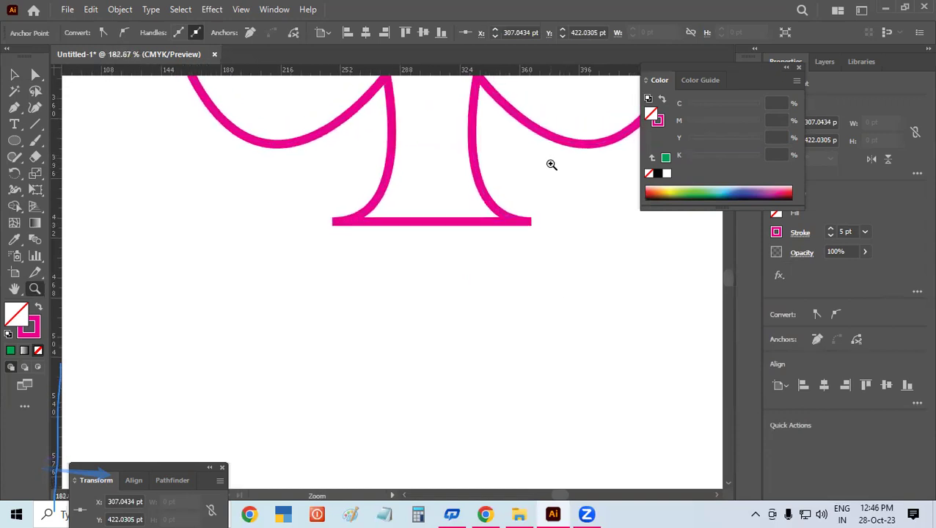
scroll(240, 194, "down", 4)
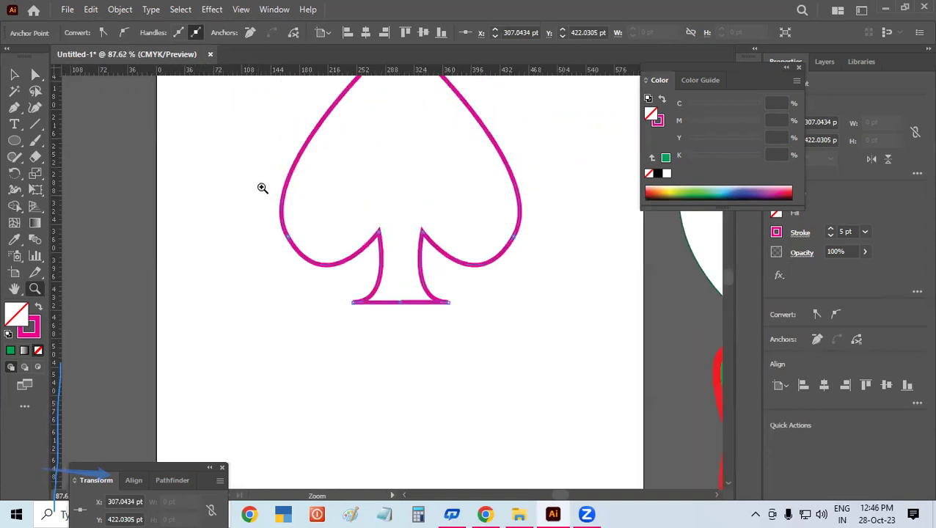
scroll(220, 110, "down", 2)
scroll(198, 78, "down", 1)
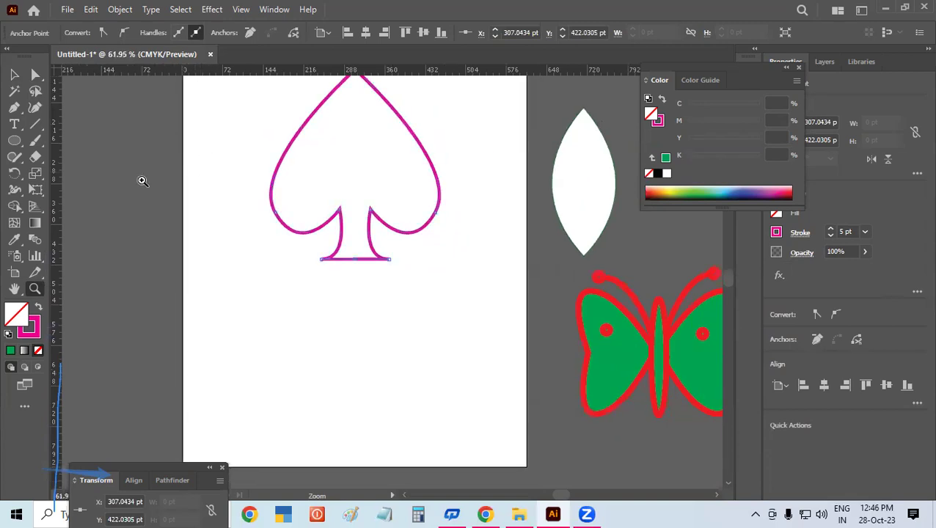
scroll(157, 385, "down", 1)
key("ctrl+z")
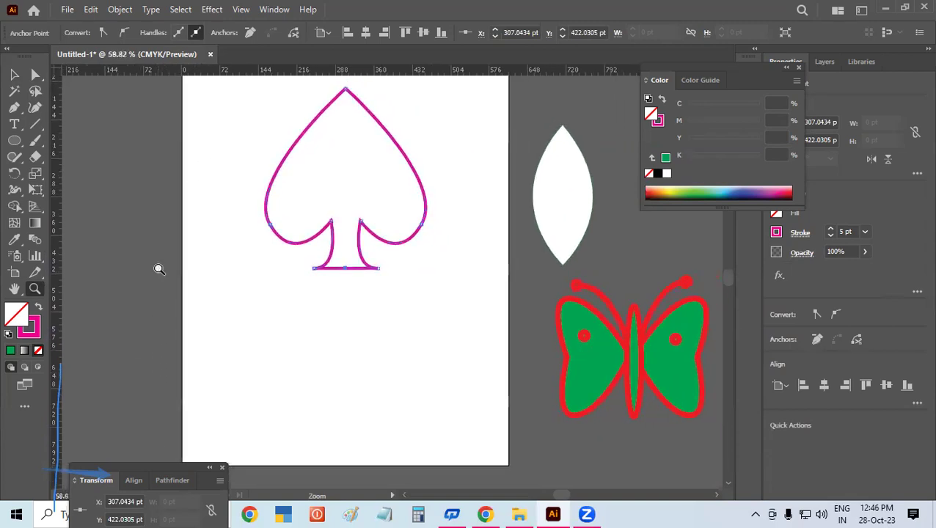
left_click(14, 74)
left_click(328, 409)
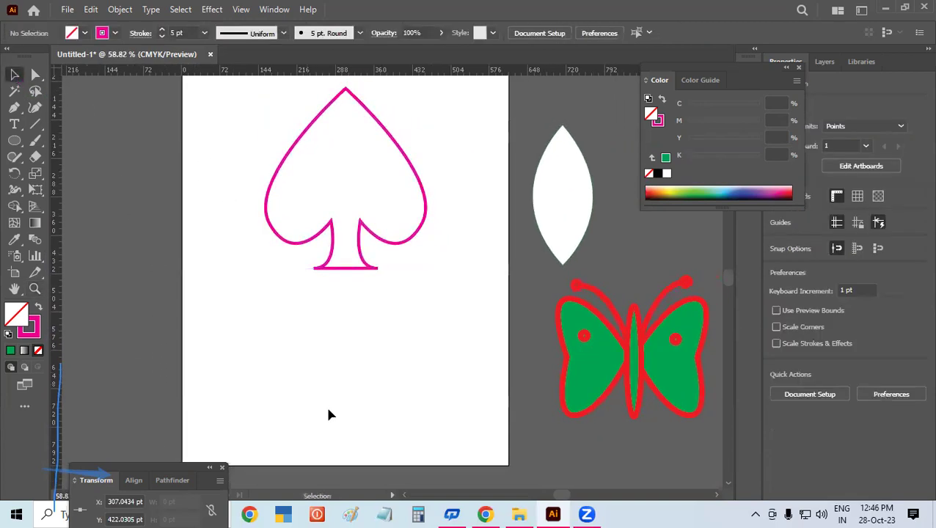
- Fill the spade black with a 12 pt green stroke, leaving it lower on the artboard
left_click_drag(257, 119, 460, 317)
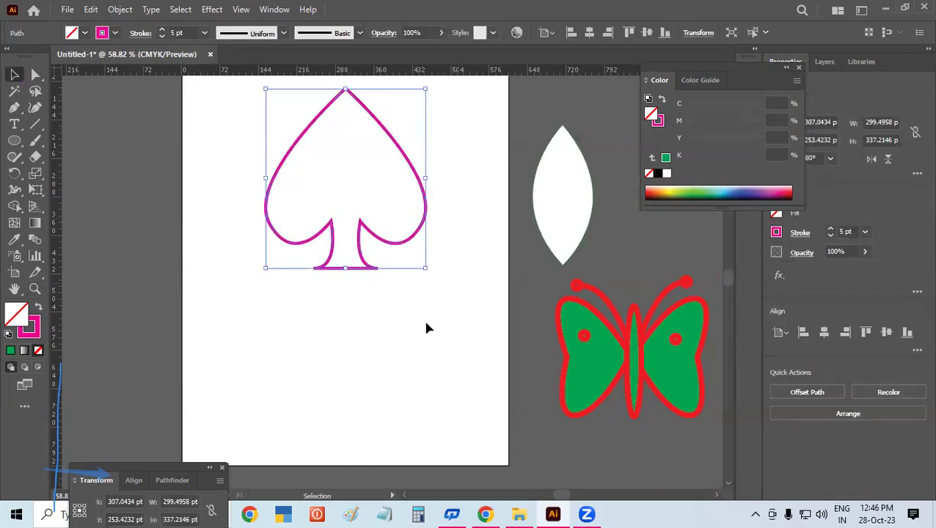
left_click(85, 34)
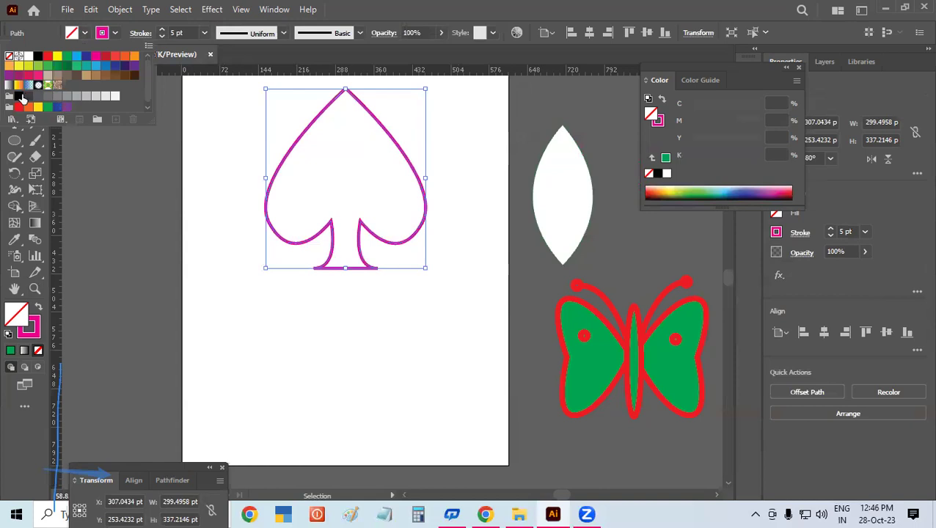
left_click(22, 98)
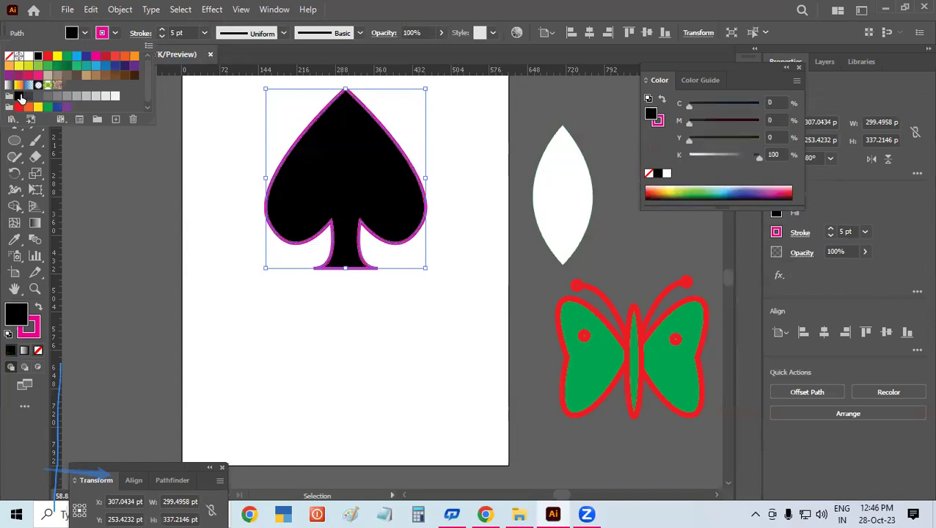
left_click(115, 34)
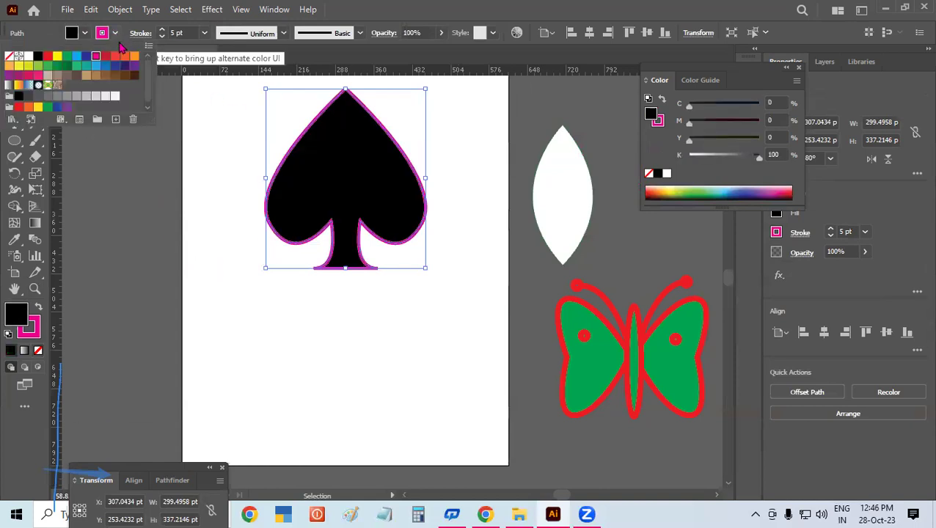
left_click(67, 57)
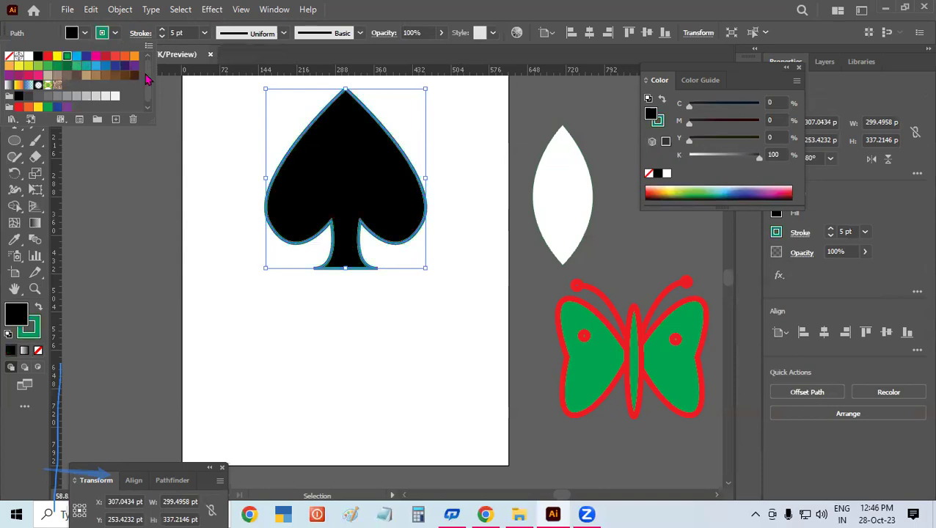
left_click(204, 36)
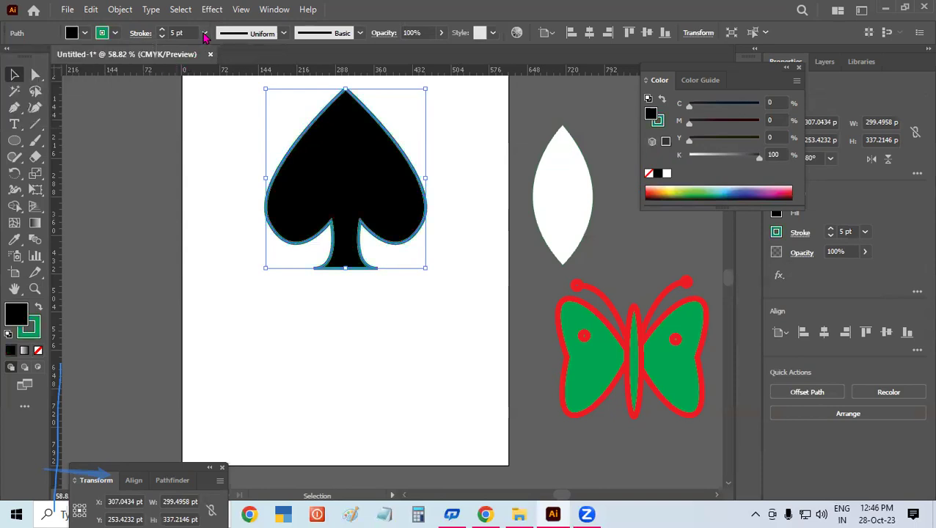
left_click(204, 34)
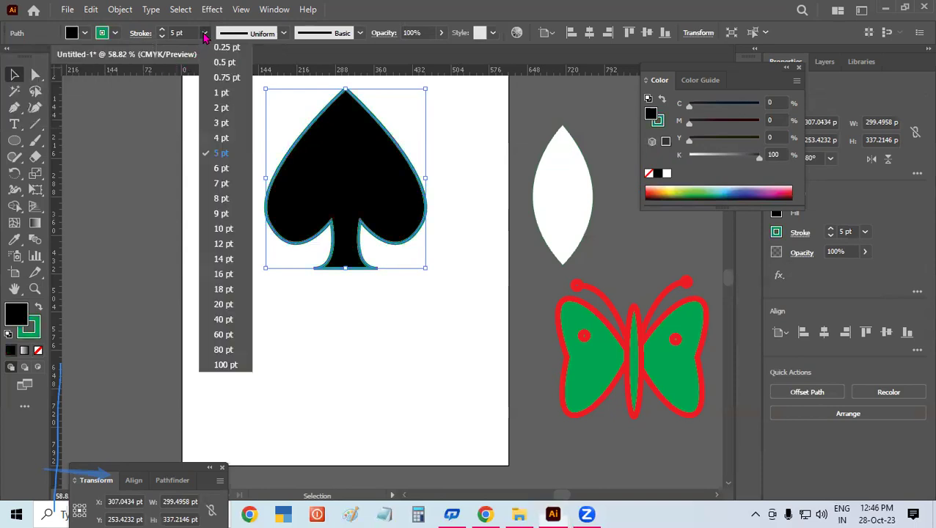
left_click(220, 247)
left_click(280, 302)
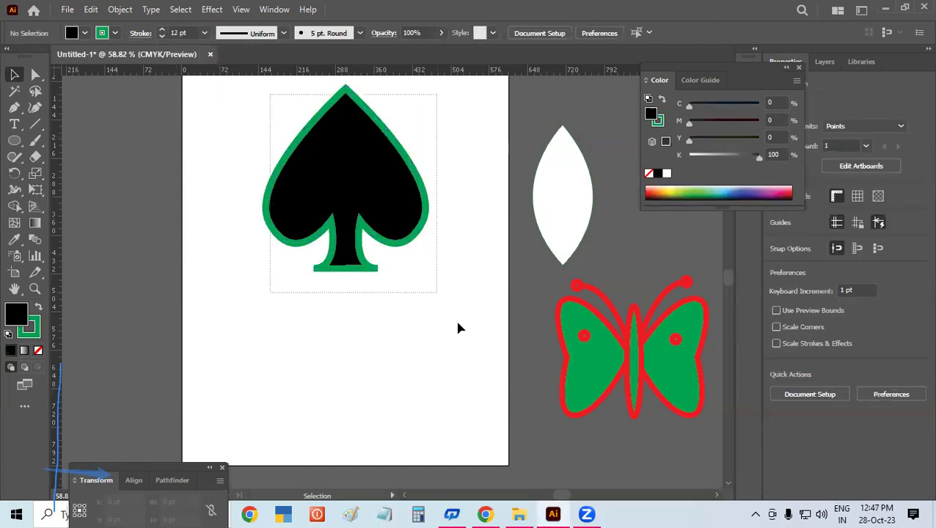
key("ctrl+z")
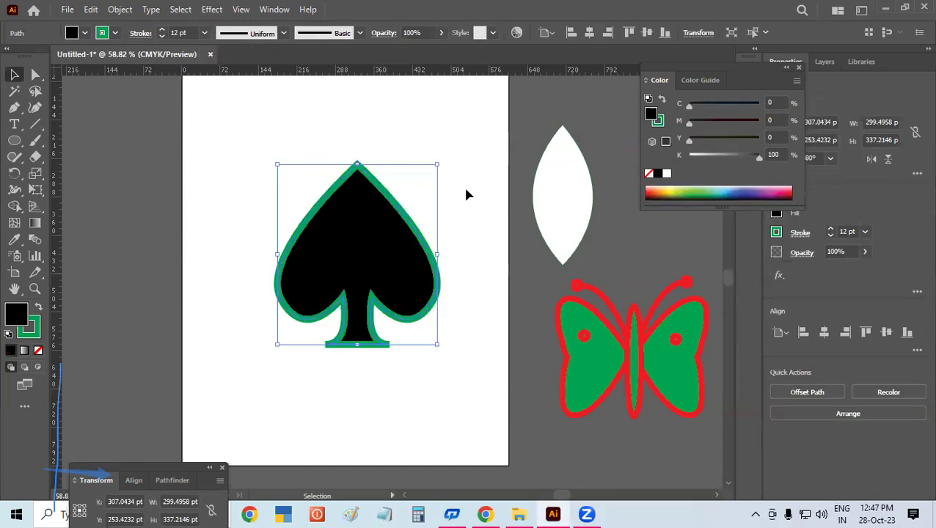
left_click(457, 202)
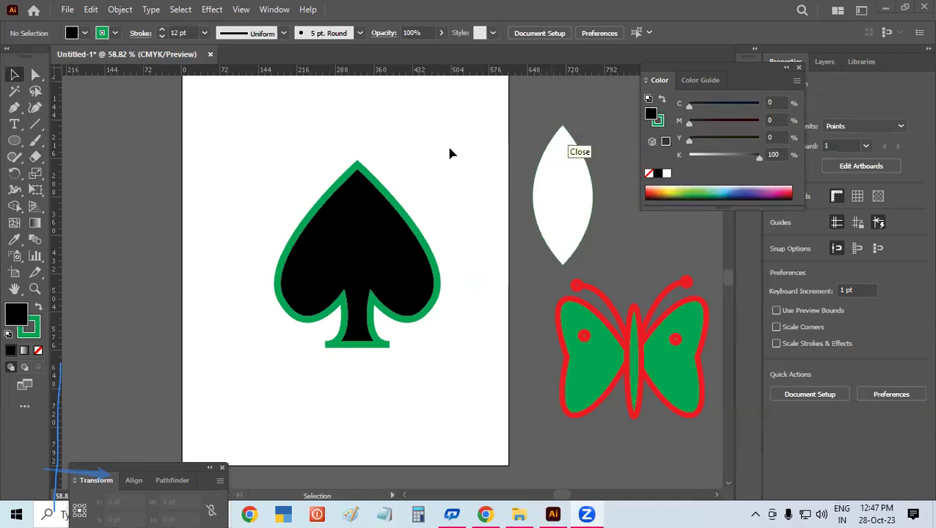
- Move the spade to the artboard's lower left
left_click_drag(211, 149, 413, 325)
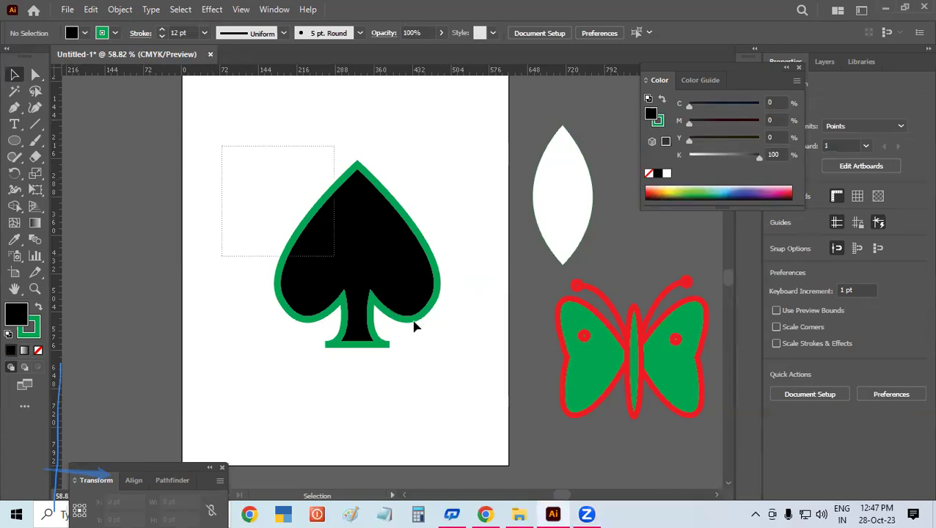
left_click_drag(382, 268, 349, 268)
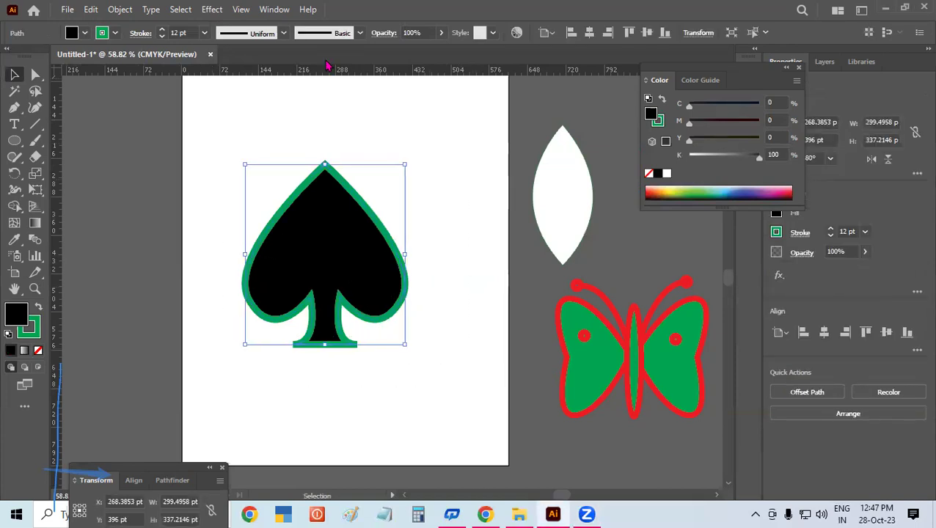
left_click_drag(311, 275, 249, 309)
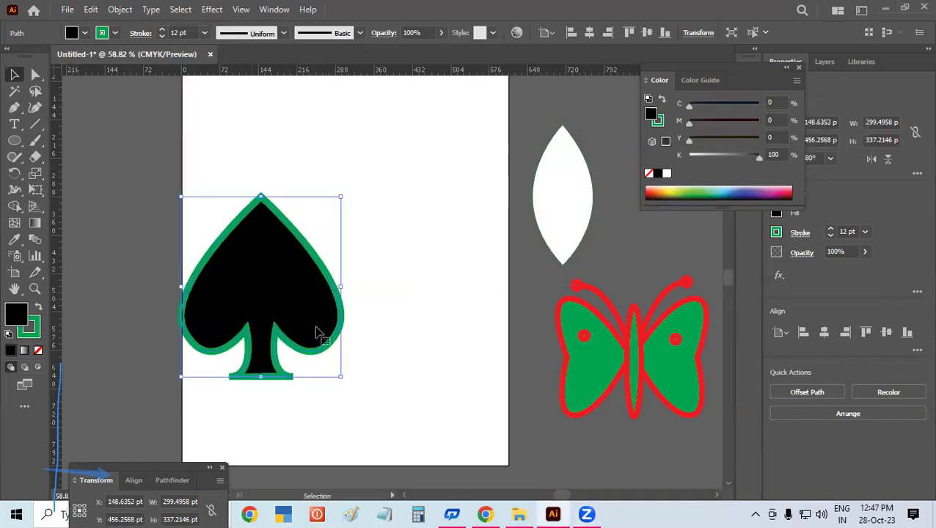
- Bring the butterfly to the artboard's top and place the white leaf below it
scroll(735, 445, "right", 2)
scroll(719, 453, "right", 3)
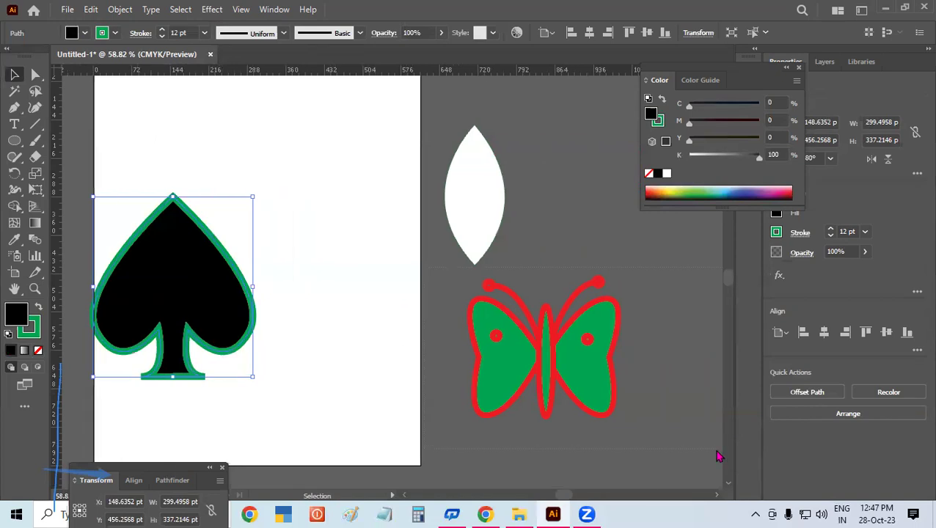
left_click_drag(602, 404, 663, 455)
left_click_drag(567, 369, 330, 178)
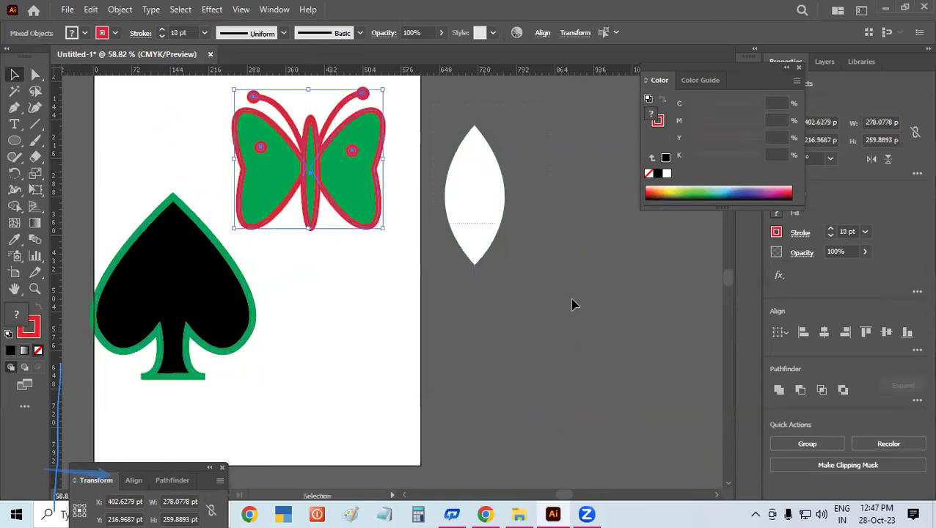
left_click(471, 194)
left_click_drag(472, 194, 335, 305)
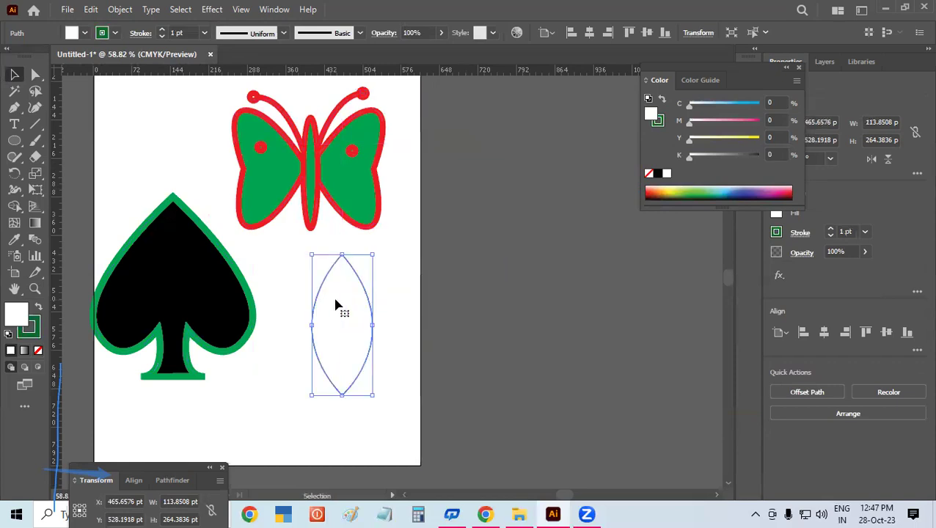
left_click(285, 251)
- Pan to the red butterfly beside the unfilled spade outline, checking the Pen tool variants without choosing one
left_click_drag(563, 495, 555, 501)
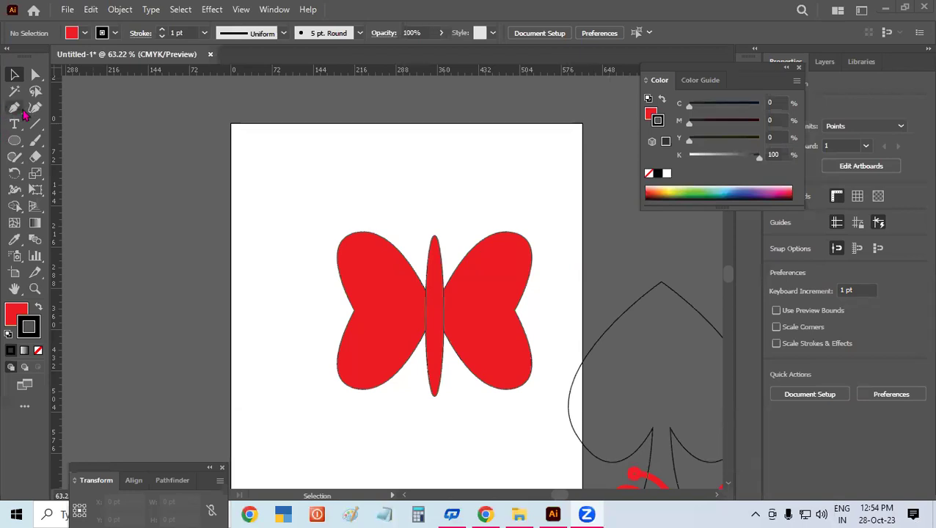
left_click(22, 111)
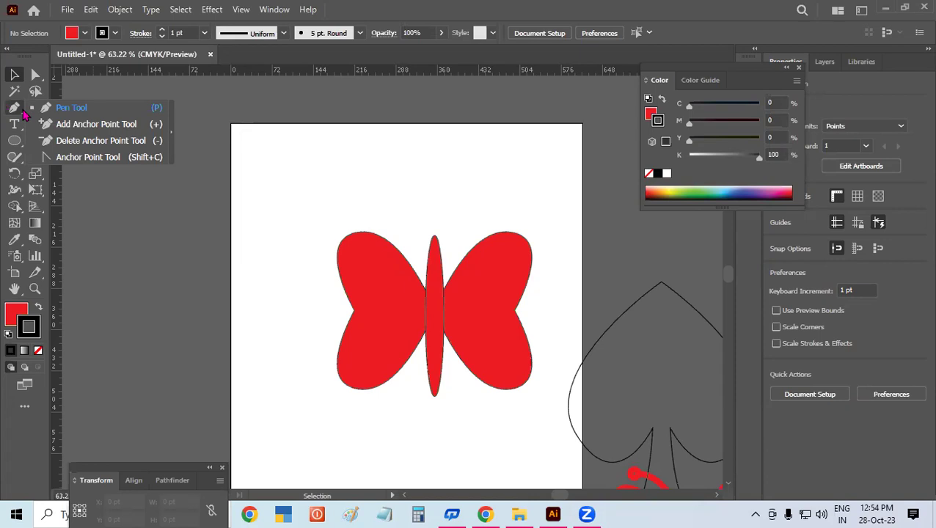
left_click(368, 182)
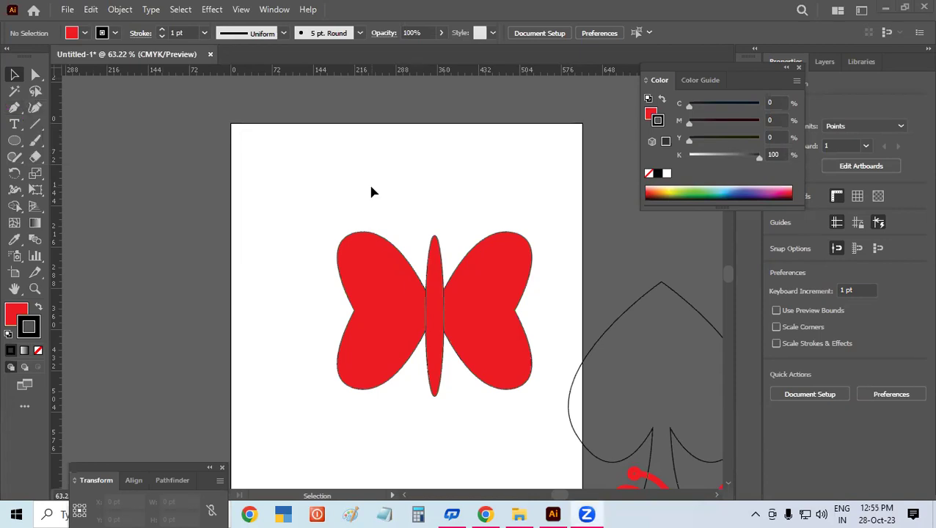